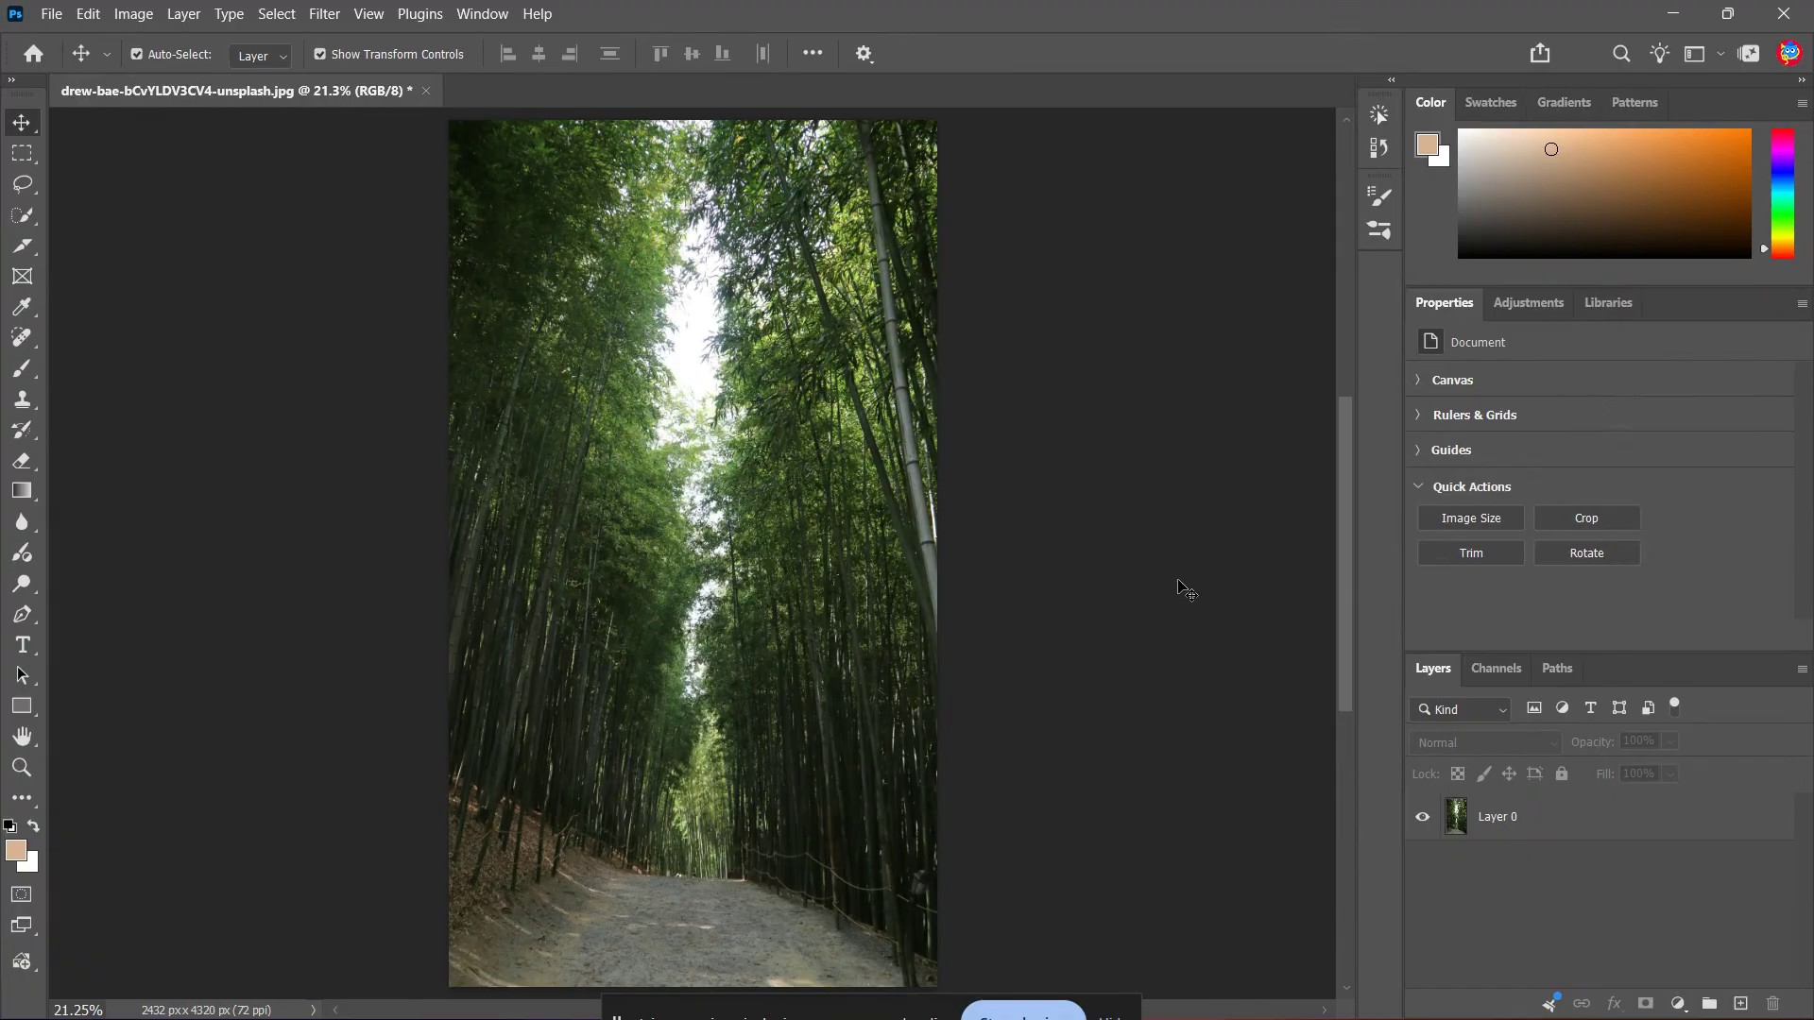
Step: Place the photo michael-demarco-tgLgek8JKY0-unsplash from the Pictures folder as an embedded image over the bamboo forest
{"action": "left_click", "coordinate": [51, 13]}
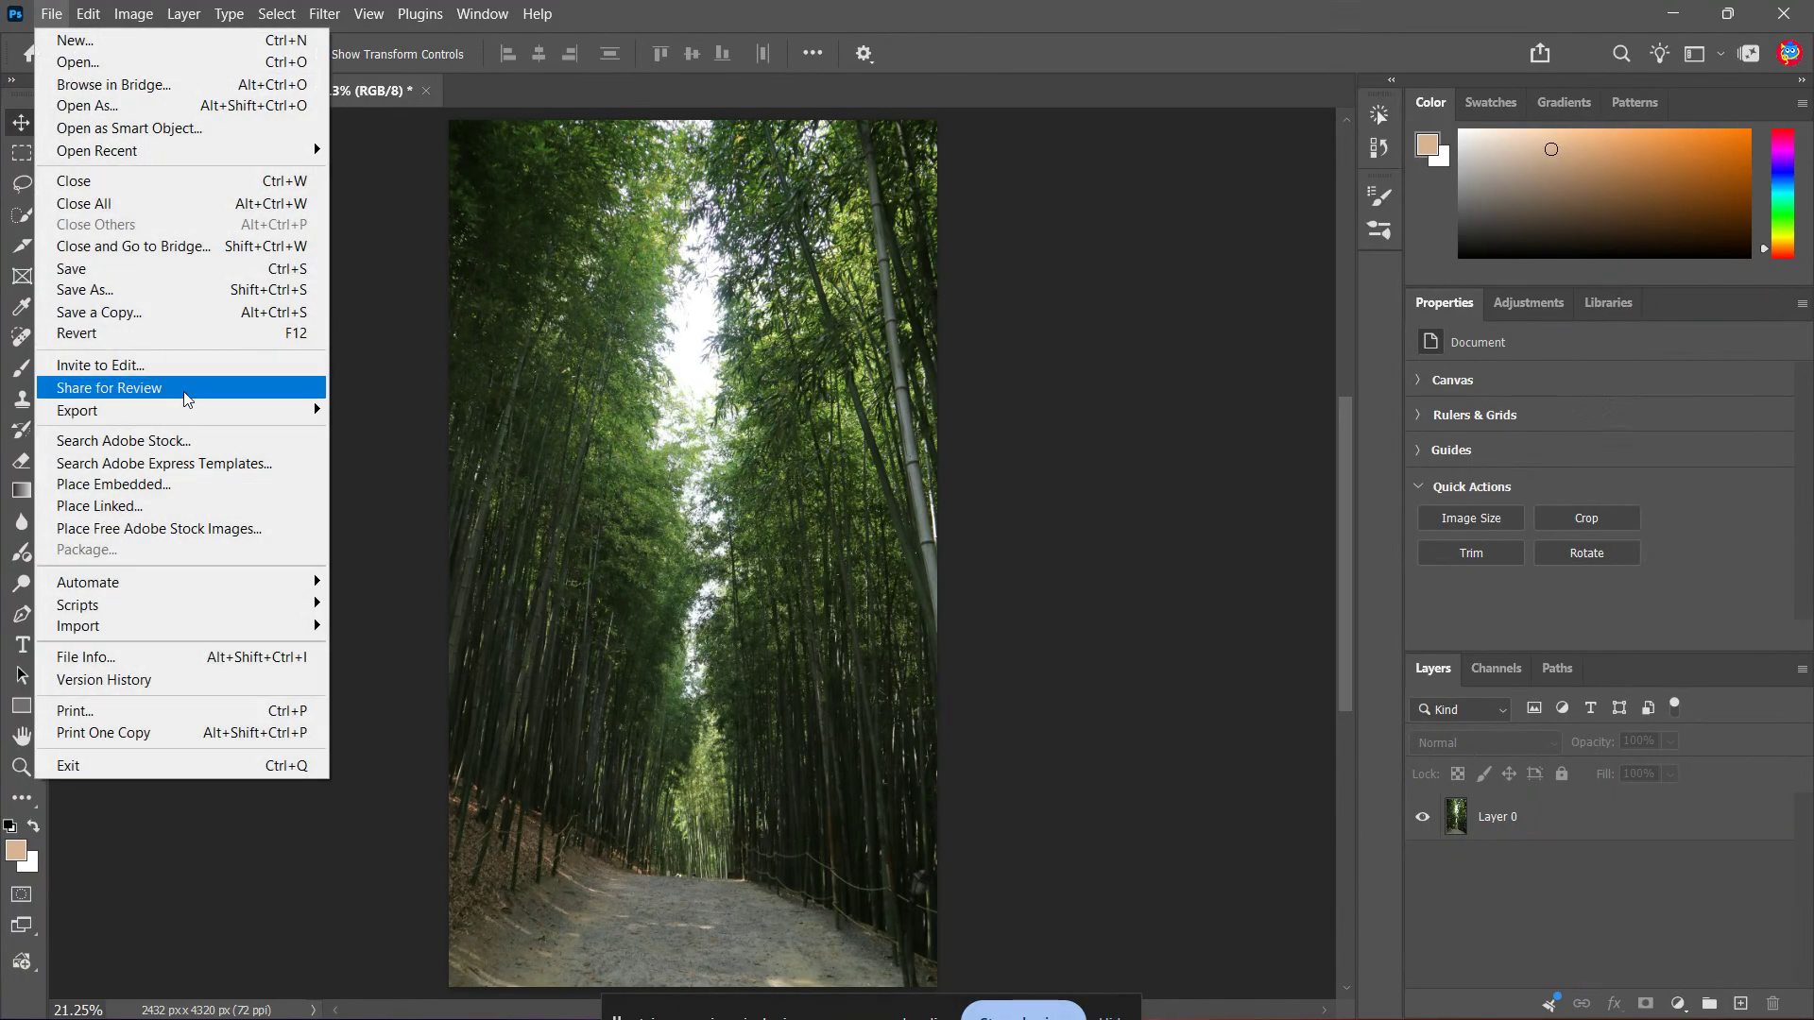
{"action": "left_click", "coordinate": [224, 491]}
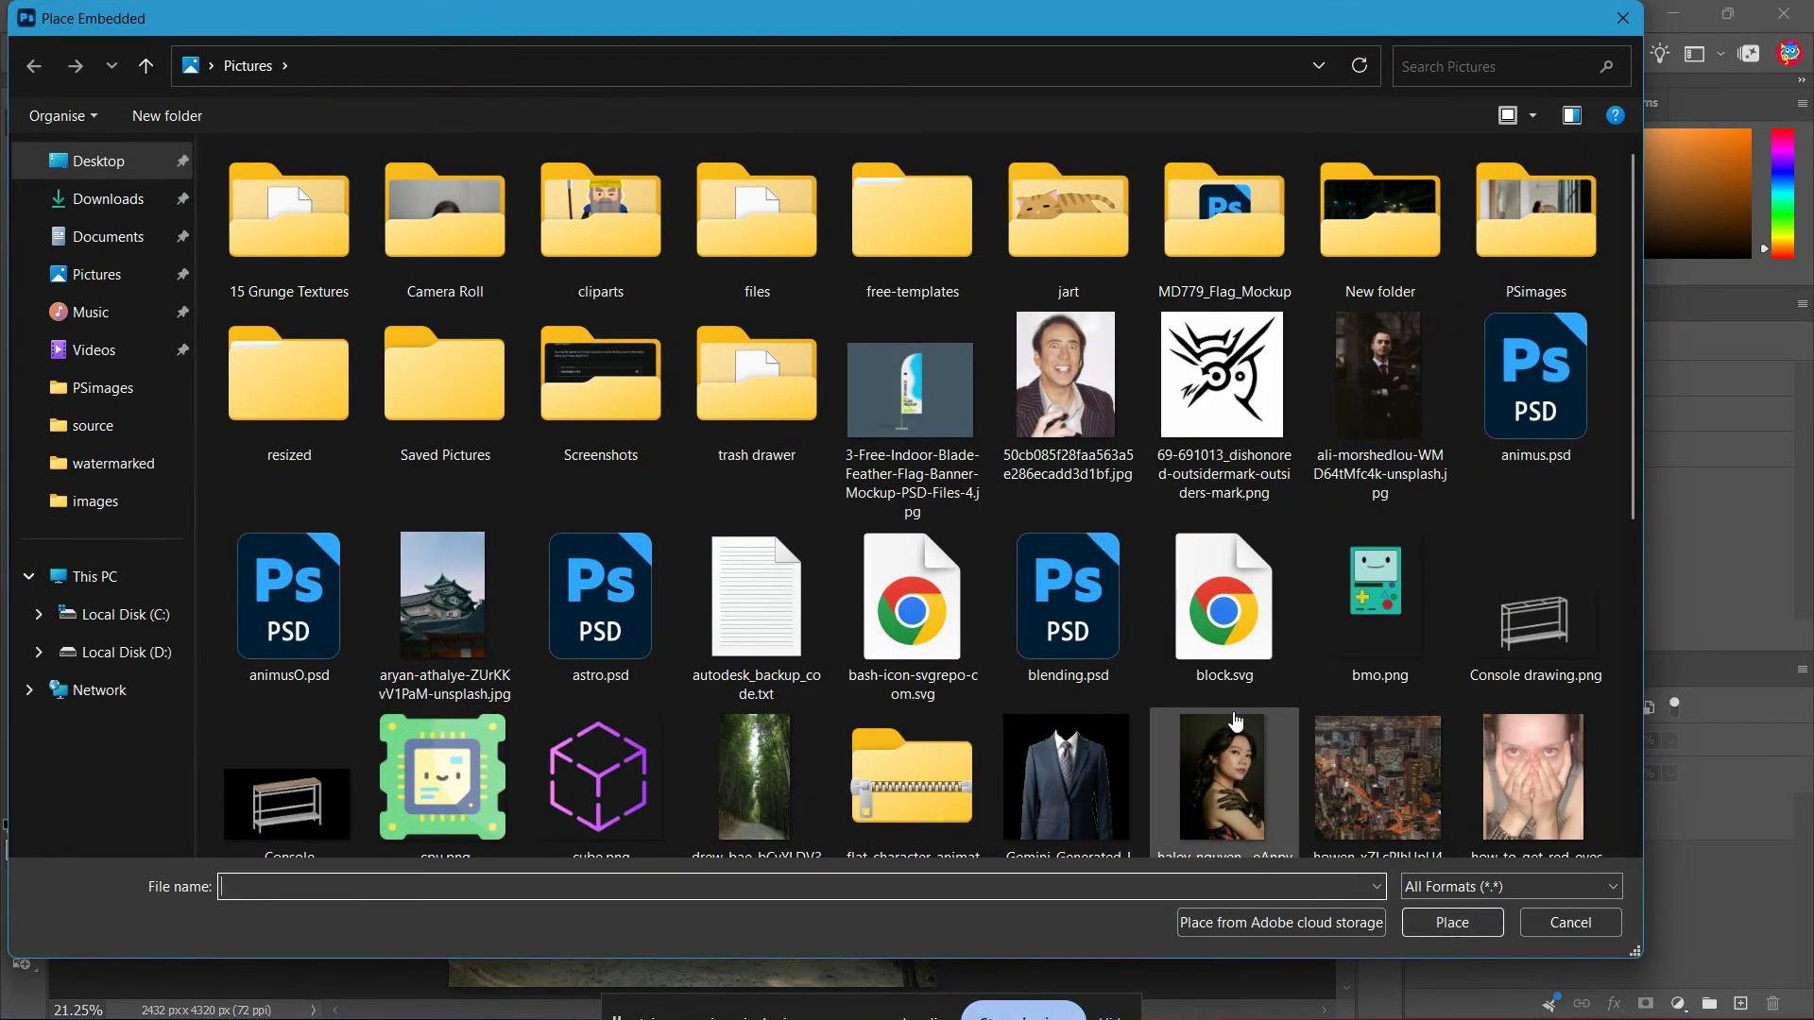
{"action": "scroll", "coordinate": [1216, 725], "scroll_direction": "down", "scroll_amount": 5}
{"action": "double_click", "coordinate": [1067, 349]}
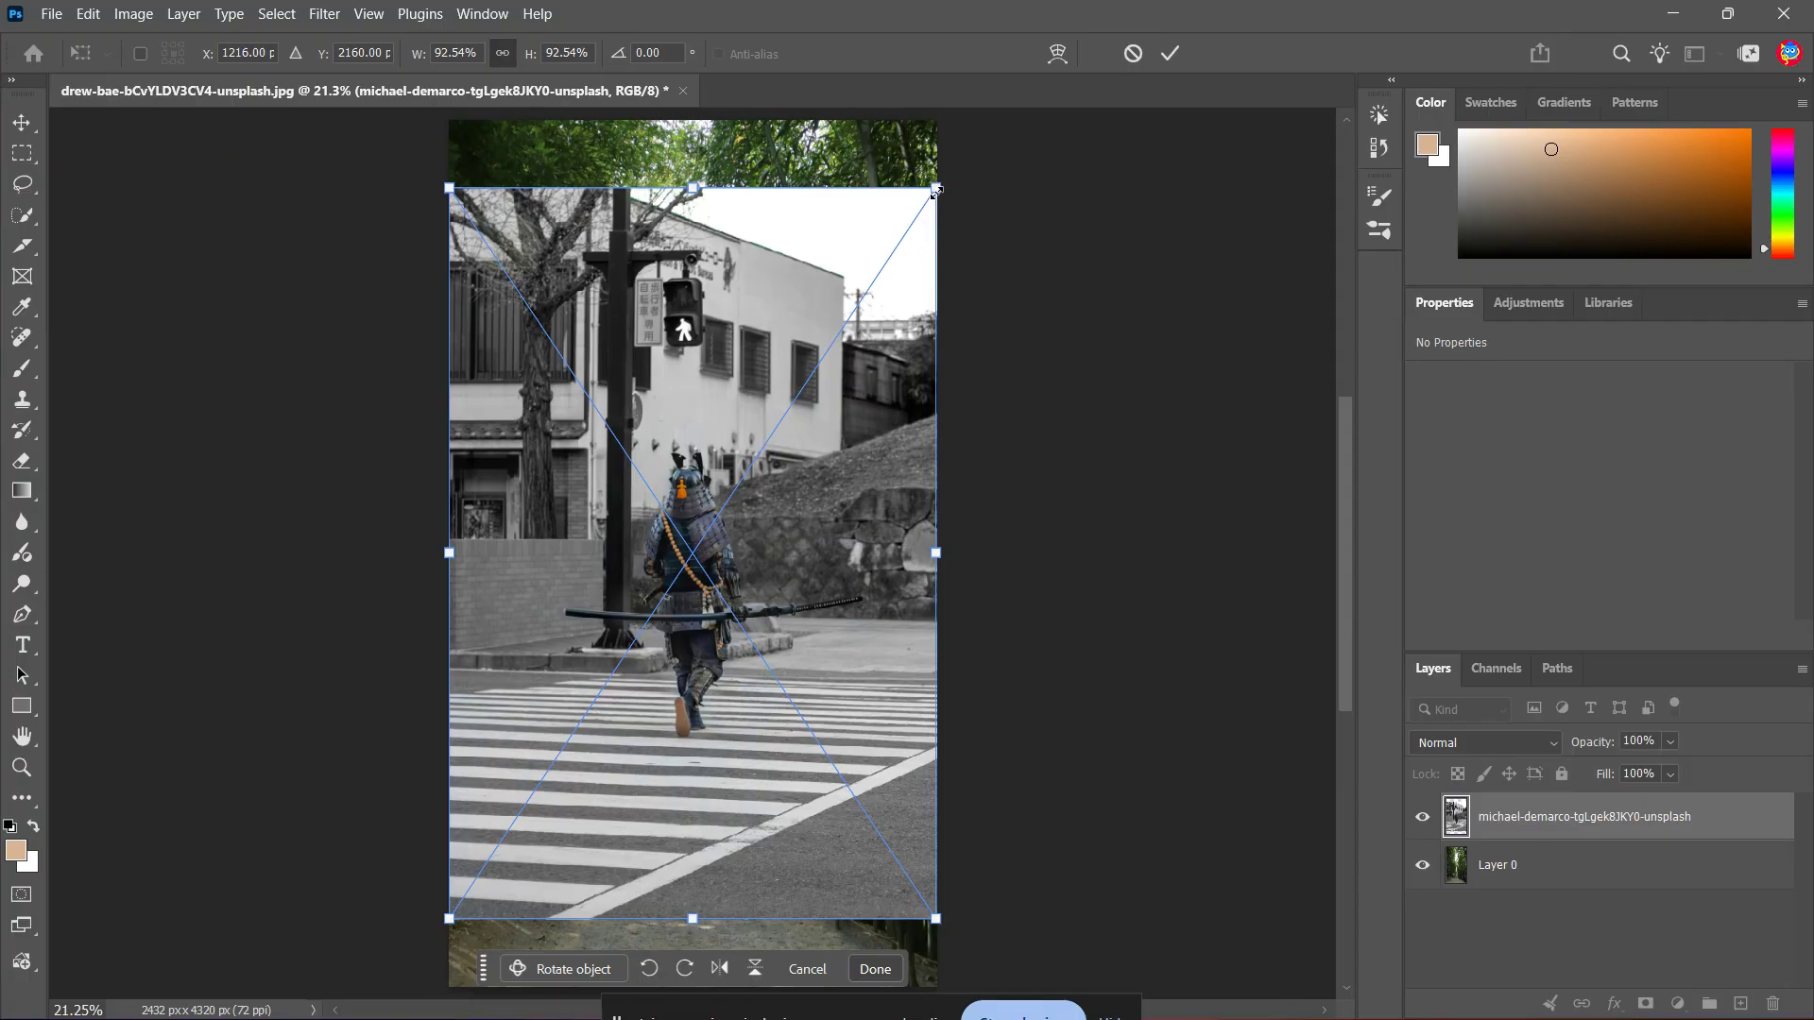
Step: Scale the placed samurai photo to about 49.5% and position it so the samurai stands on the path in the lower middle of the forest image
{"action": "left_click_drag", "start_coordinate": [935, 189], "coordinate": [710, 529]}
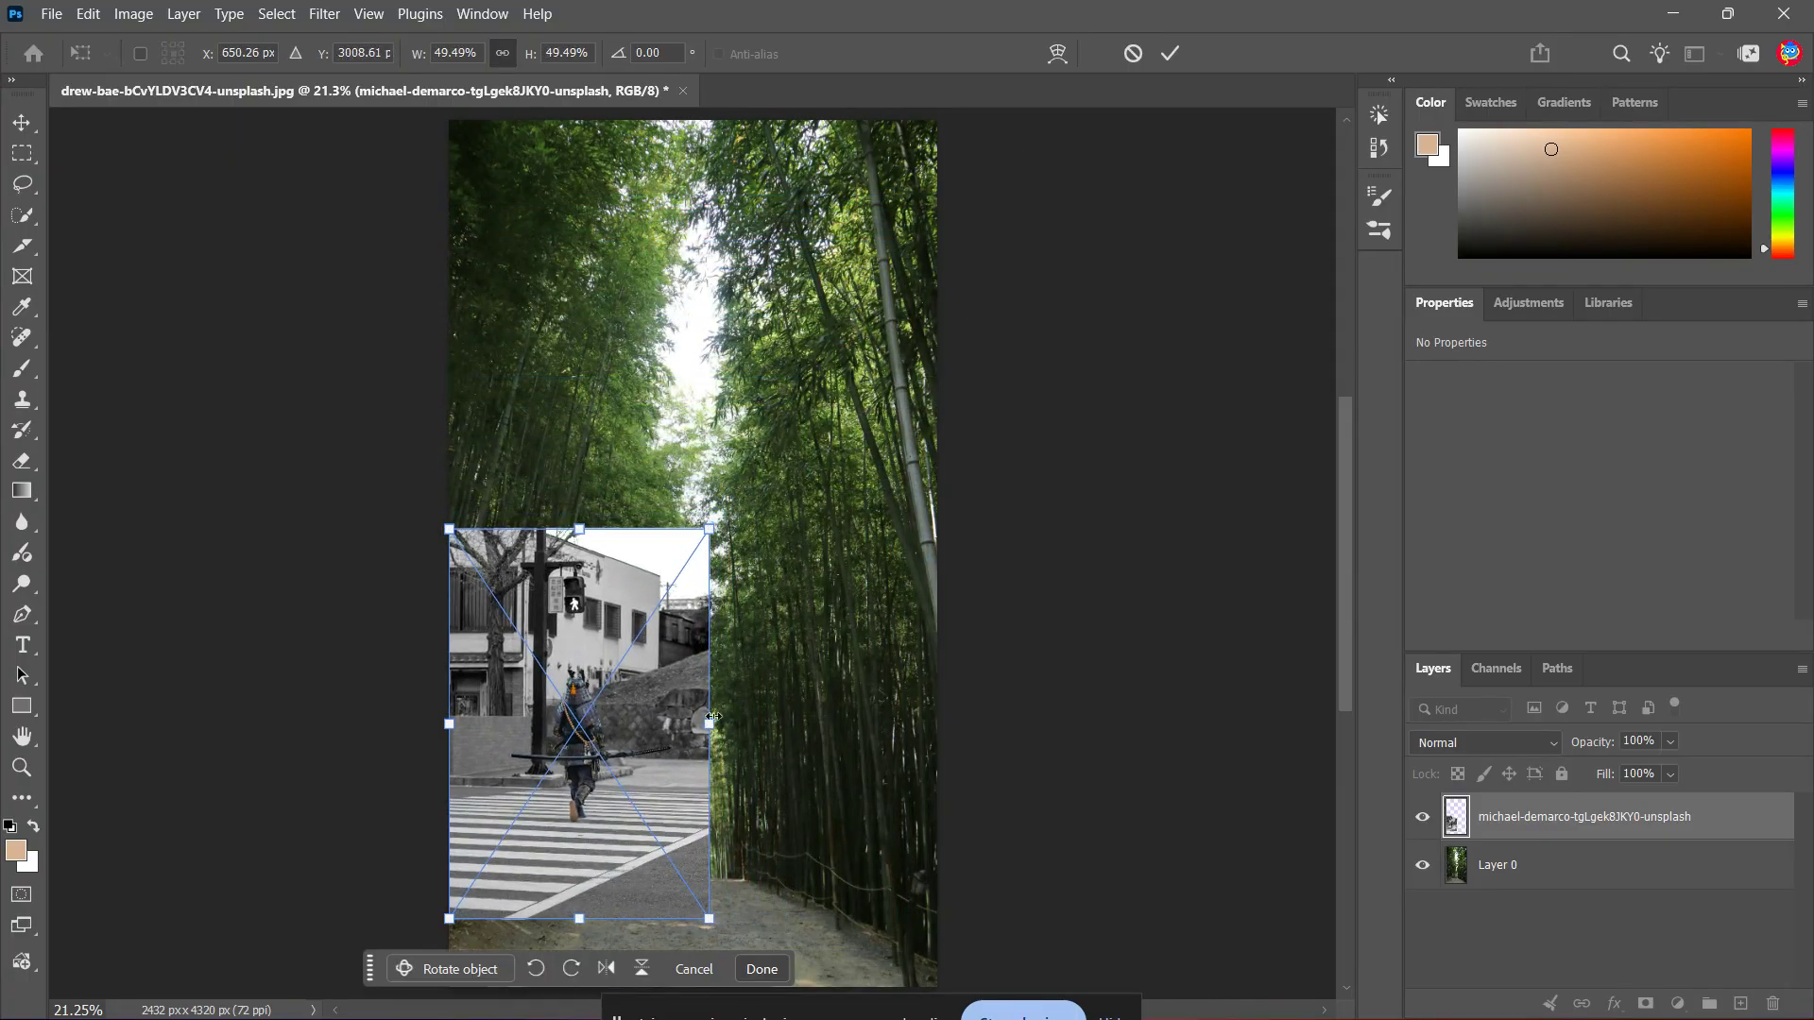
{"action": "left_click_drag", "start_coordinate": [692, 758], "coordinate": [807, 852]}
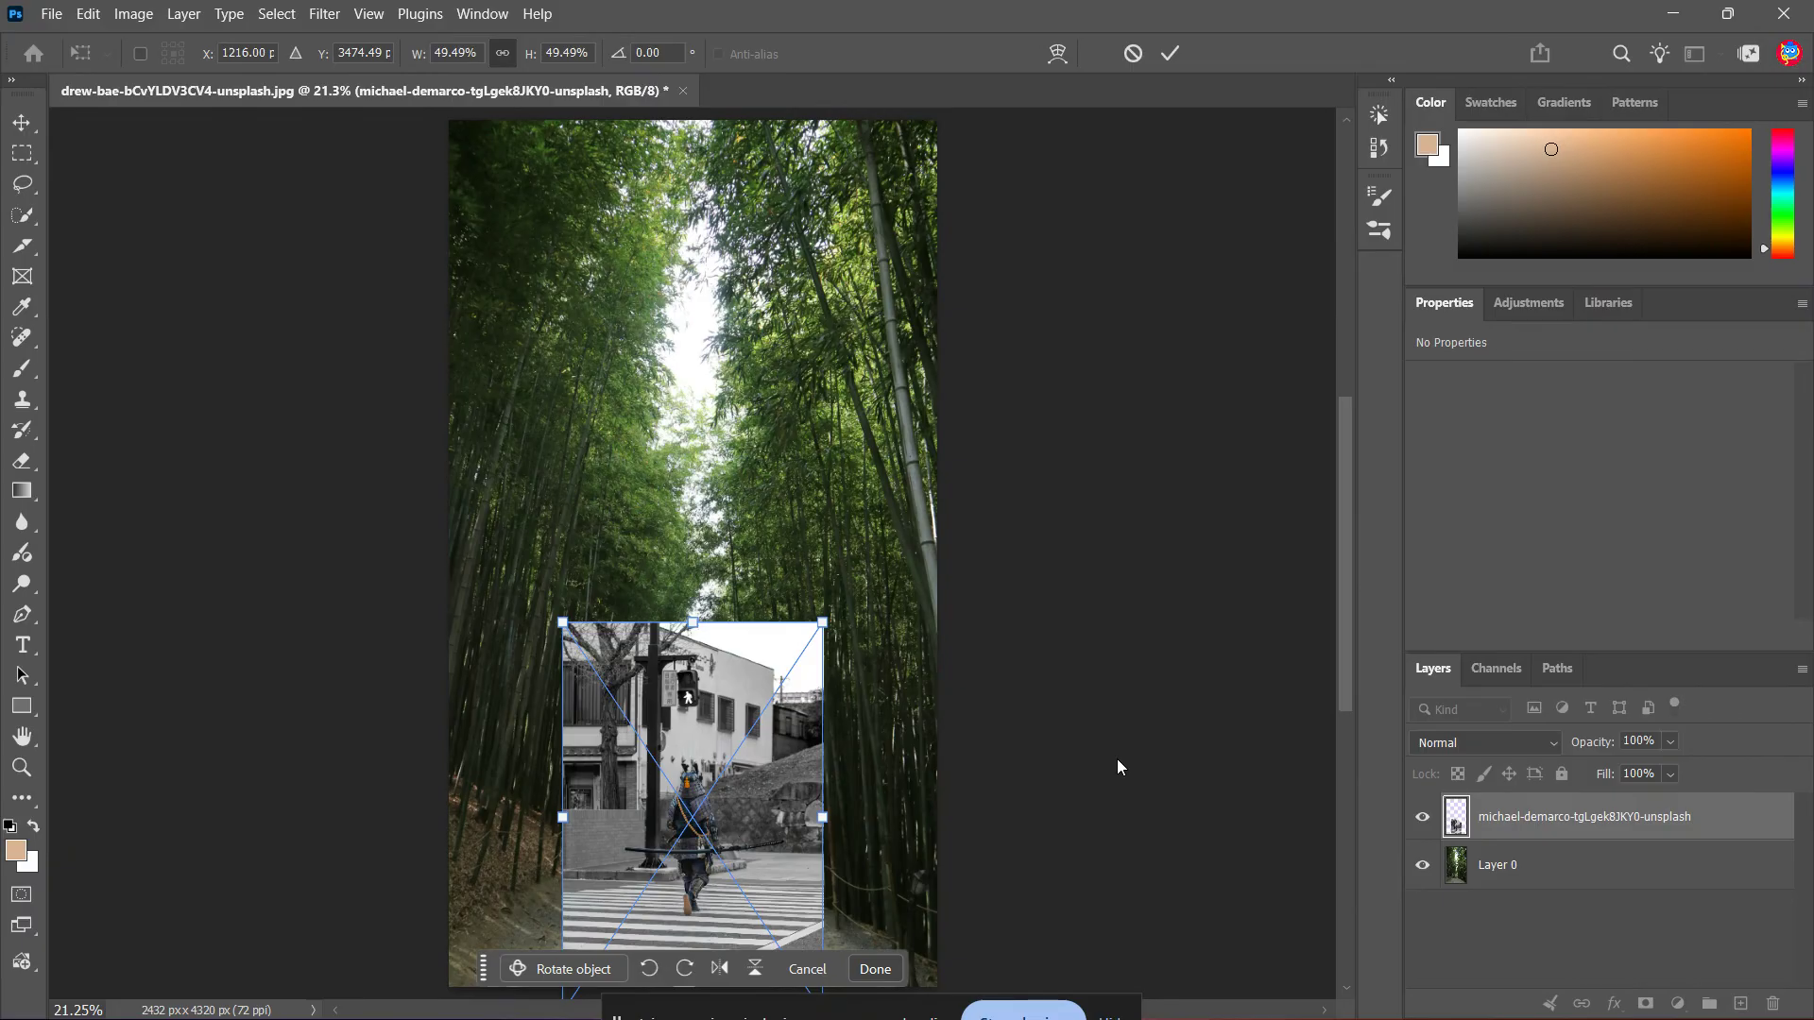
{"action": "left_click_drag", "start_coordinate": [722, 775], "coordinate": [710, 841]}
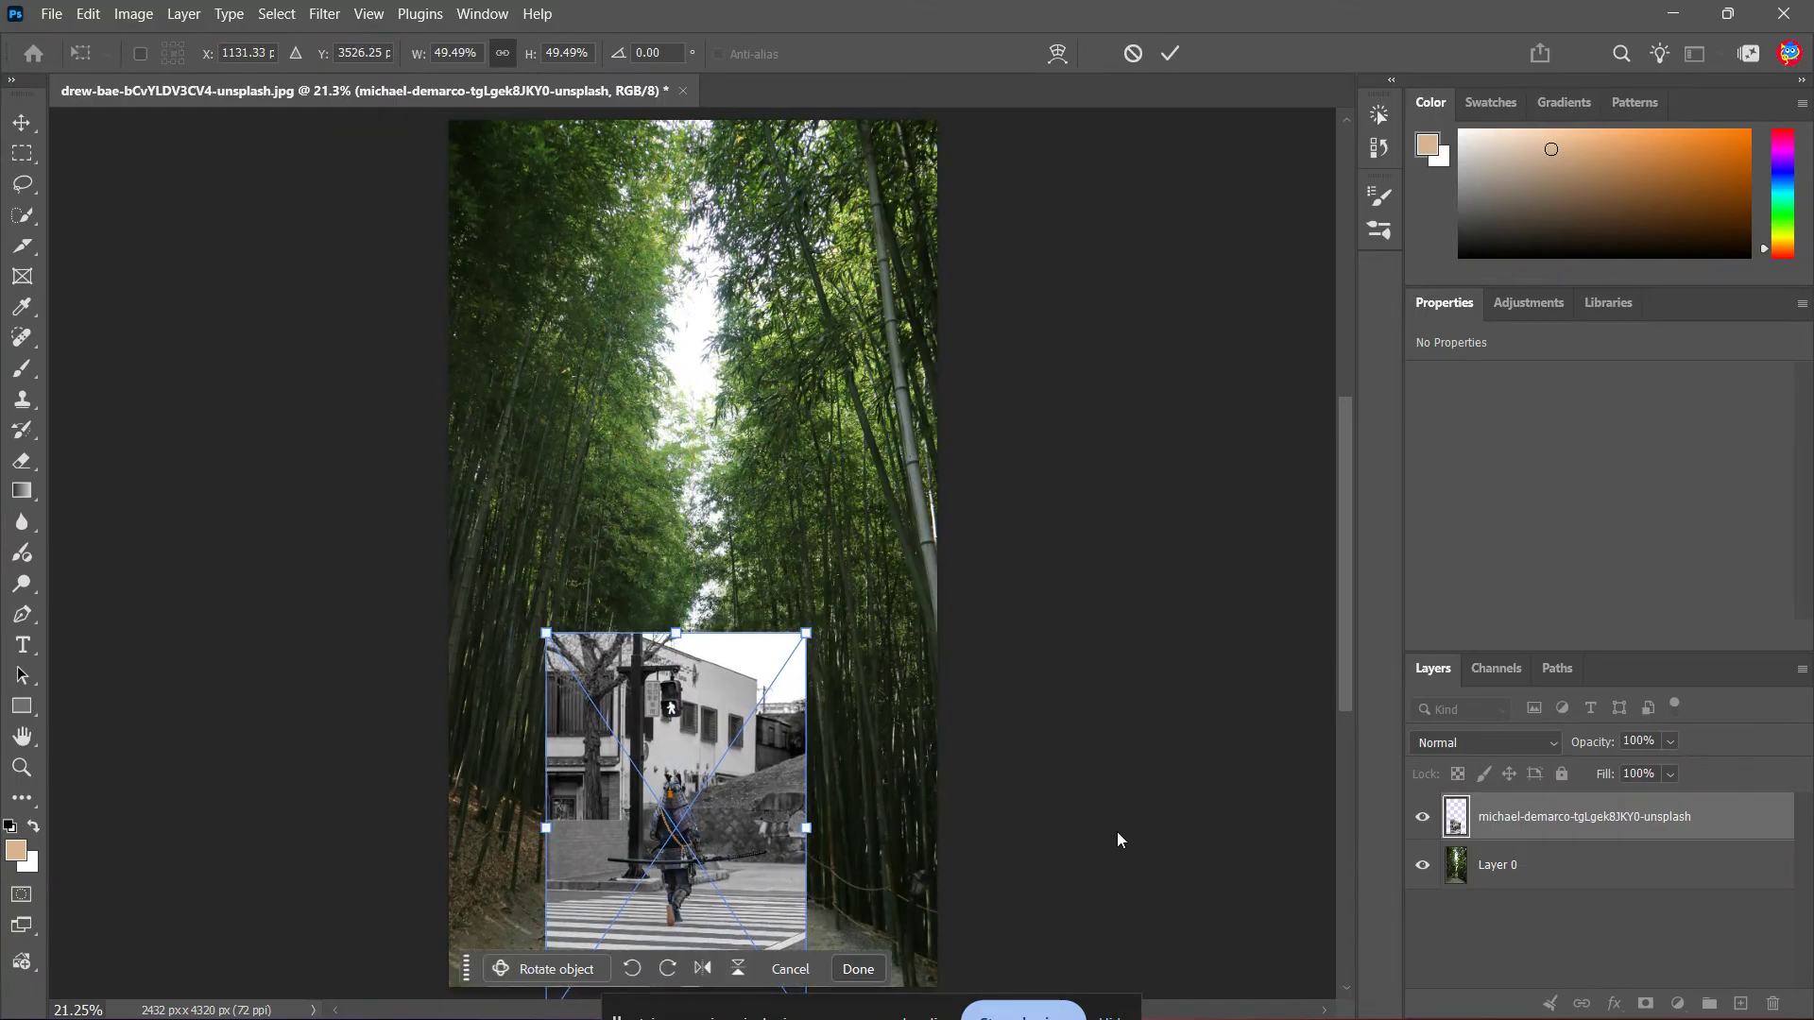
{"action": "key", "text": "Return"}
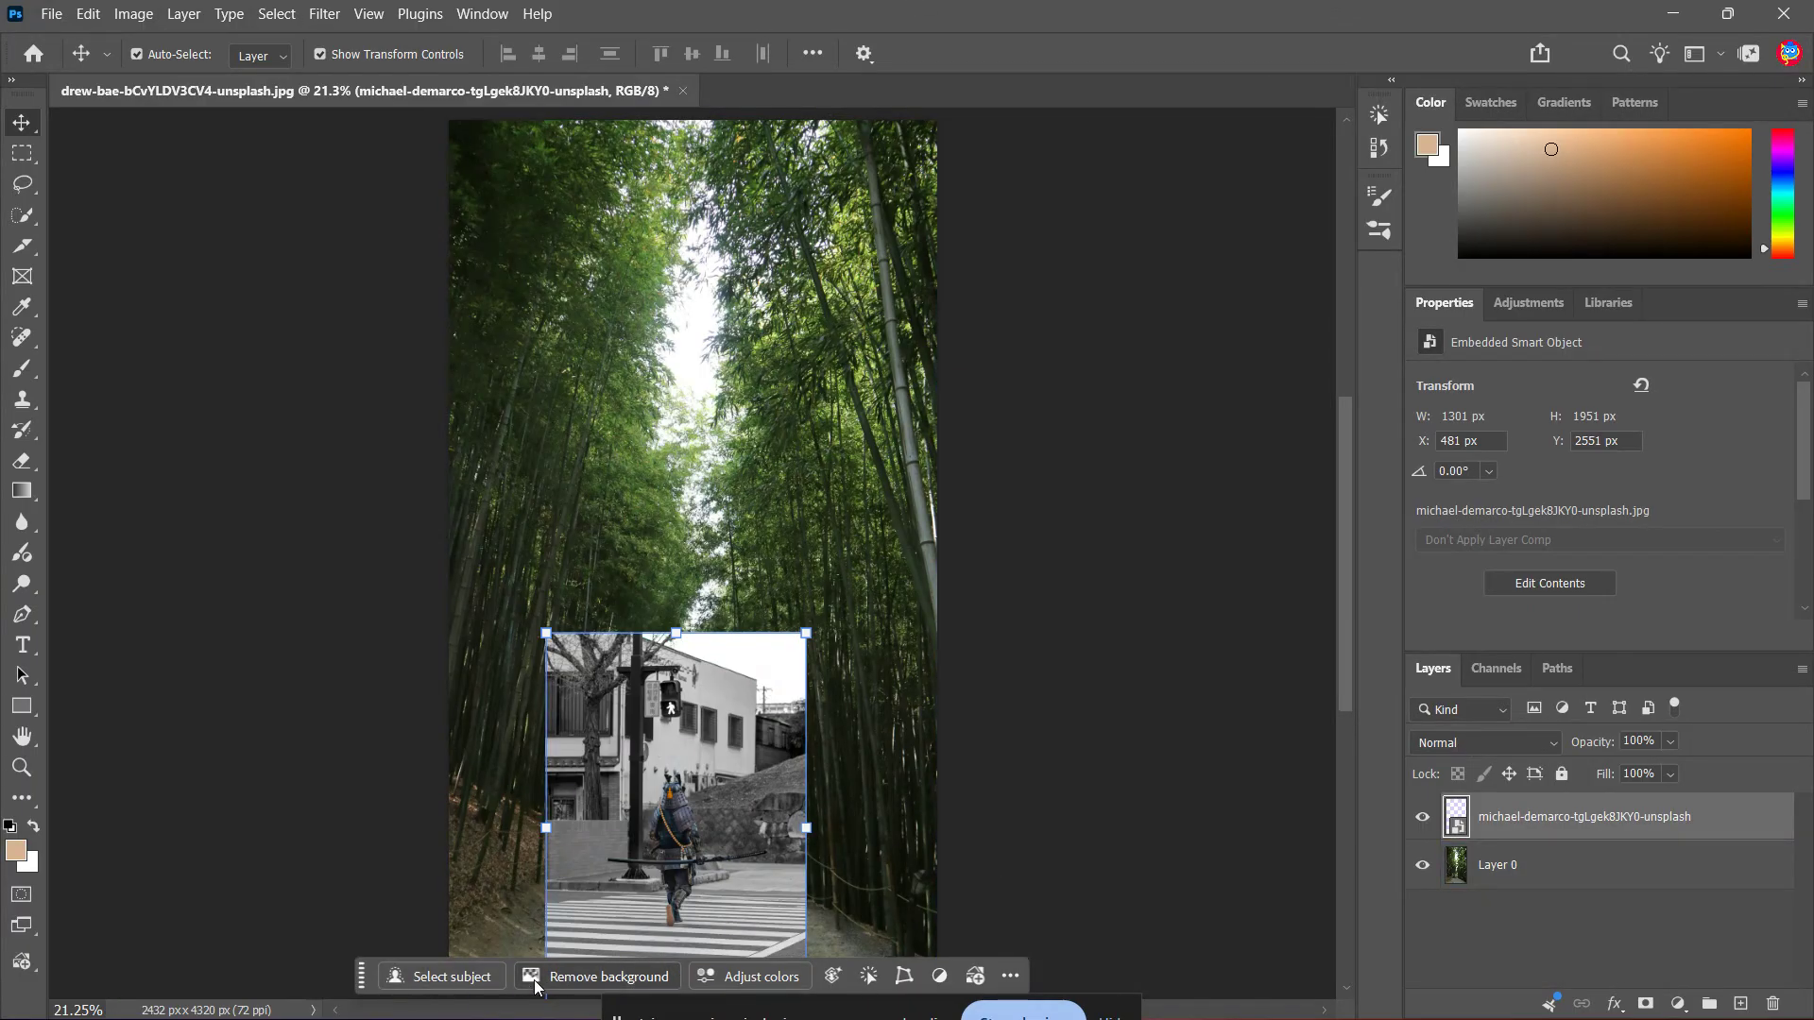
Step: Remove the placed photo's background and shift the cut-out samurai slightly upward to about Y 2508 px
{"action": "left_click", "coordinate": [633, 982]}
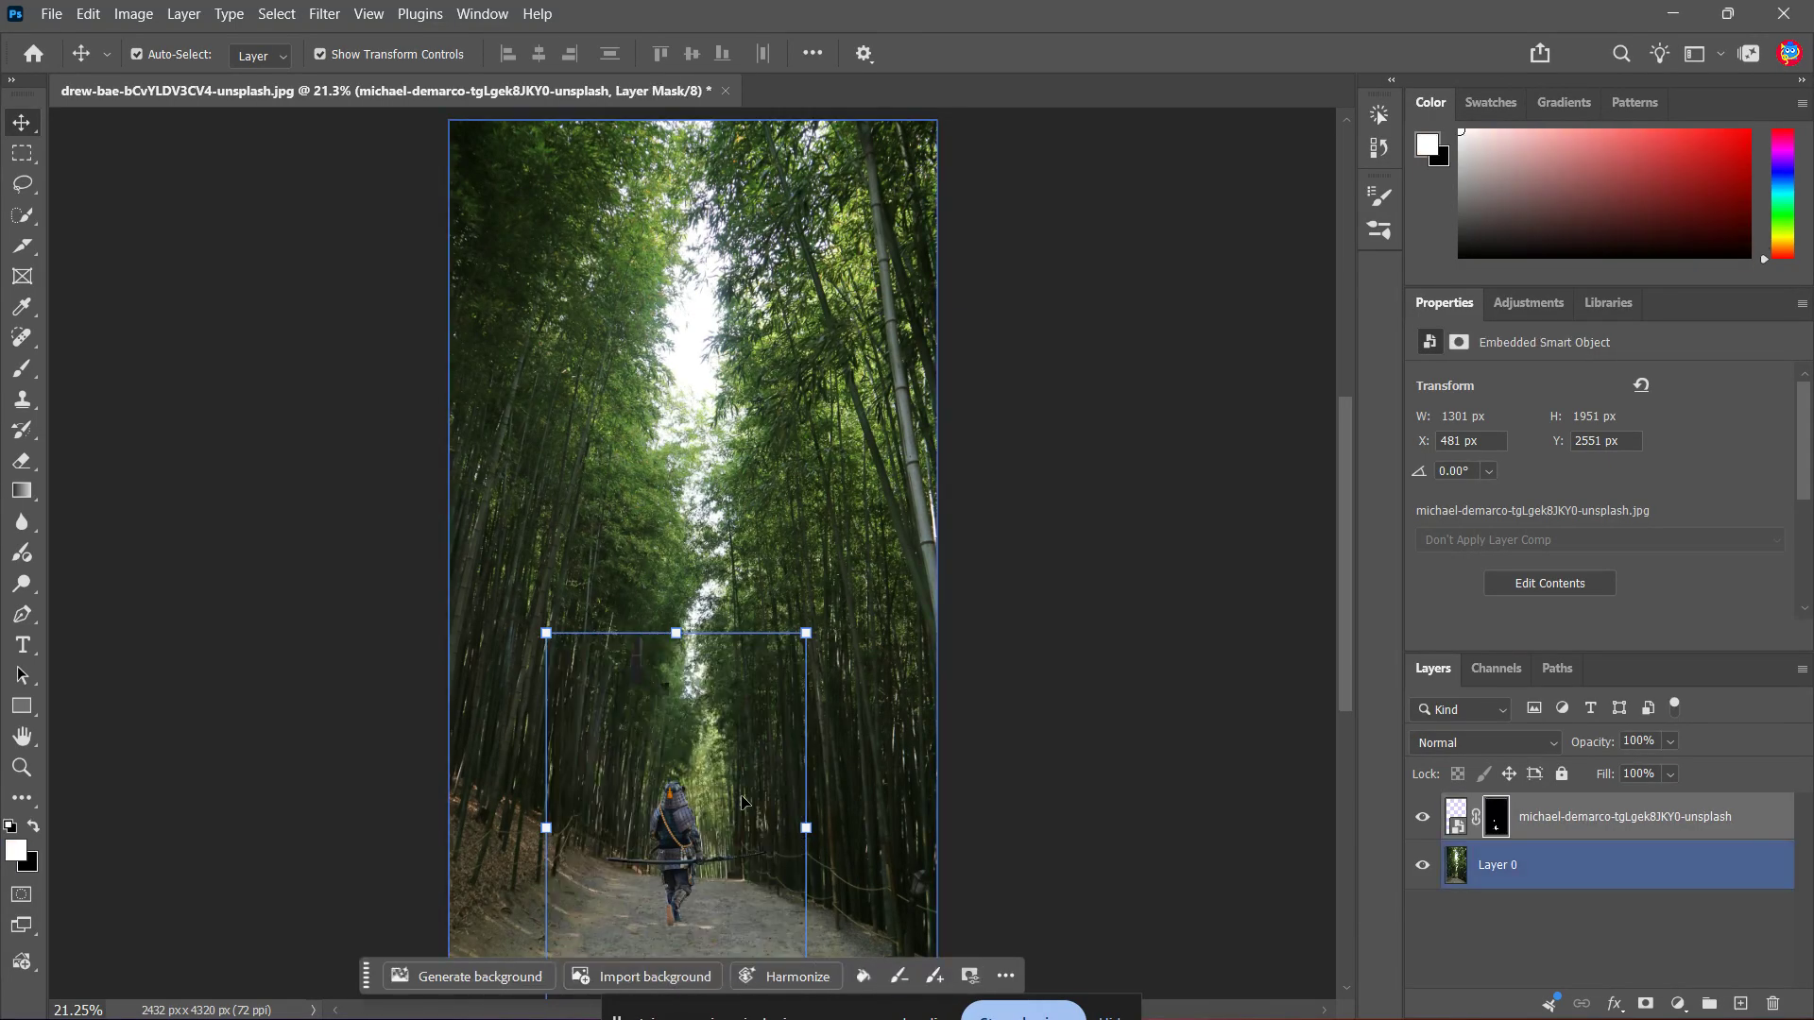
{"action": "scroll", "coordinate": [694, 917], "scroll_direction": "up", "scroll_amount": 5}
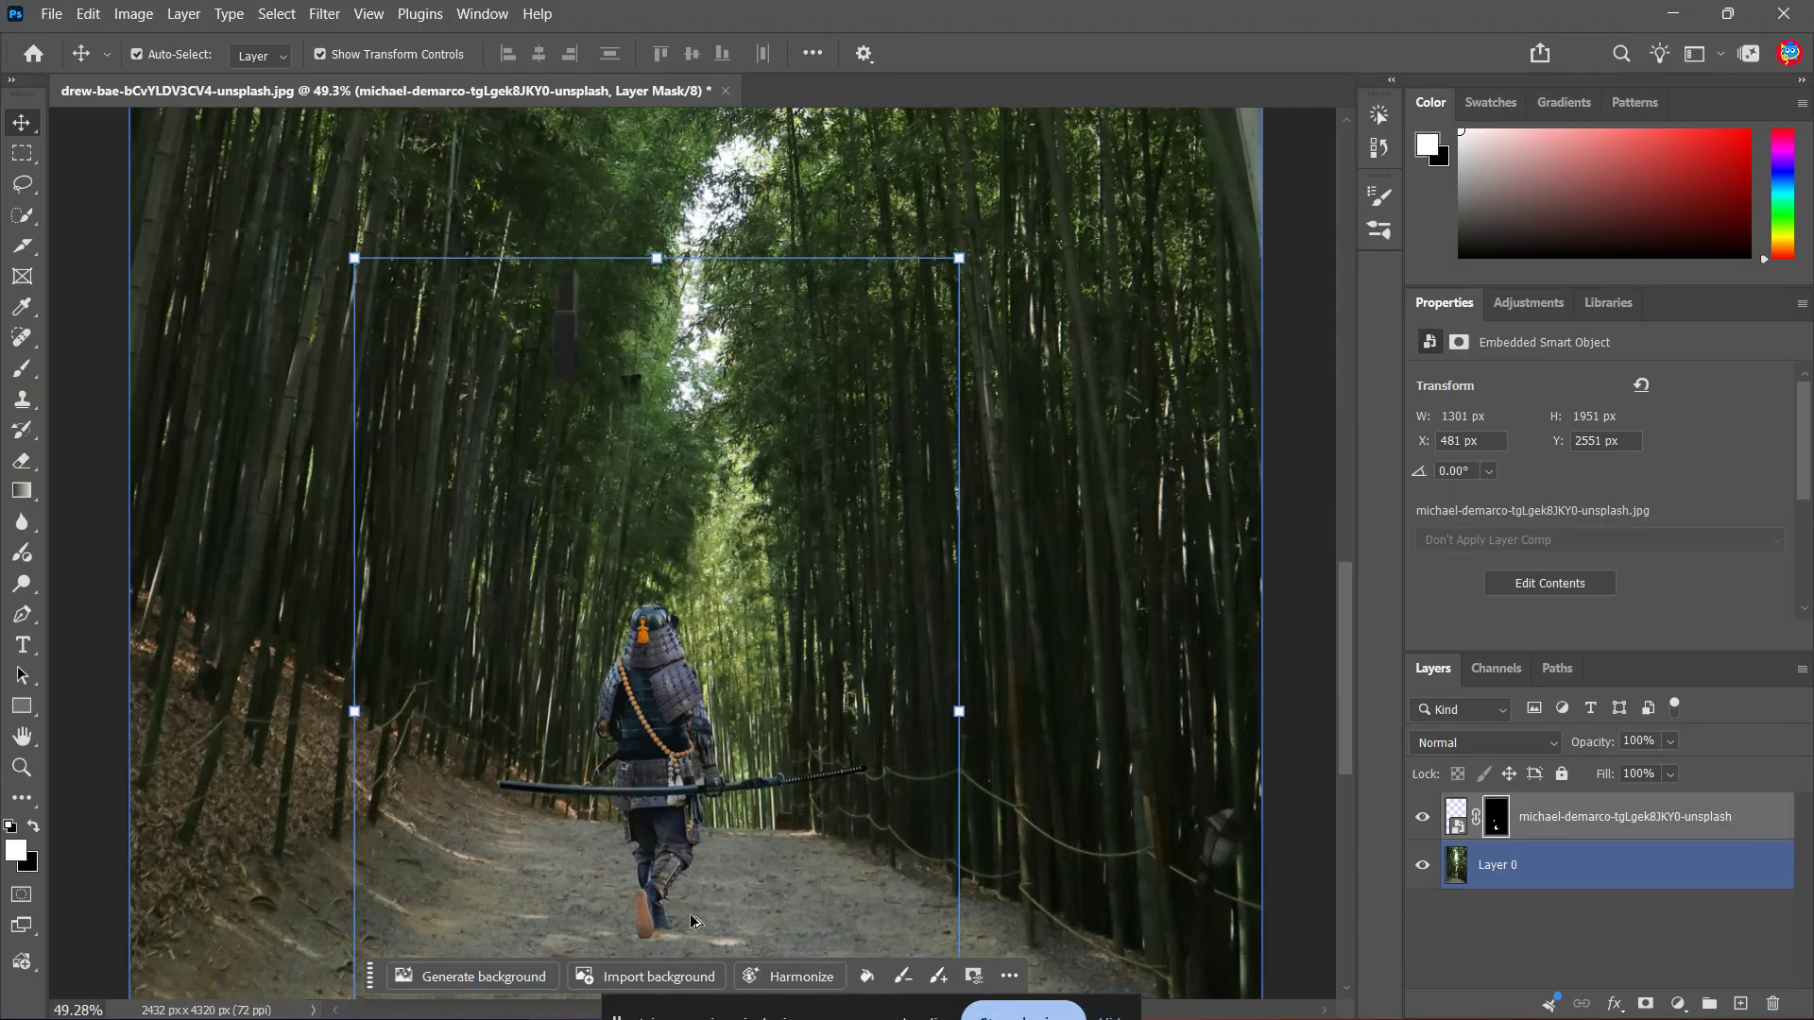
{"action": "scroll", "coordinate": [694, 921], "scroll_direction": "up", "scroll_amount": 2}
{"action": "mouse_move", "coordinate": [666, 765]}
{"action": "left_mouse_down"}
{"action": "mouse_move", "coordinate": [688, 738]}
{"action": "mouse_move", "coordinate": [665, 739]}
{"action": "left_mouse_up"}
{"action": "key", "text": "ctrl"}
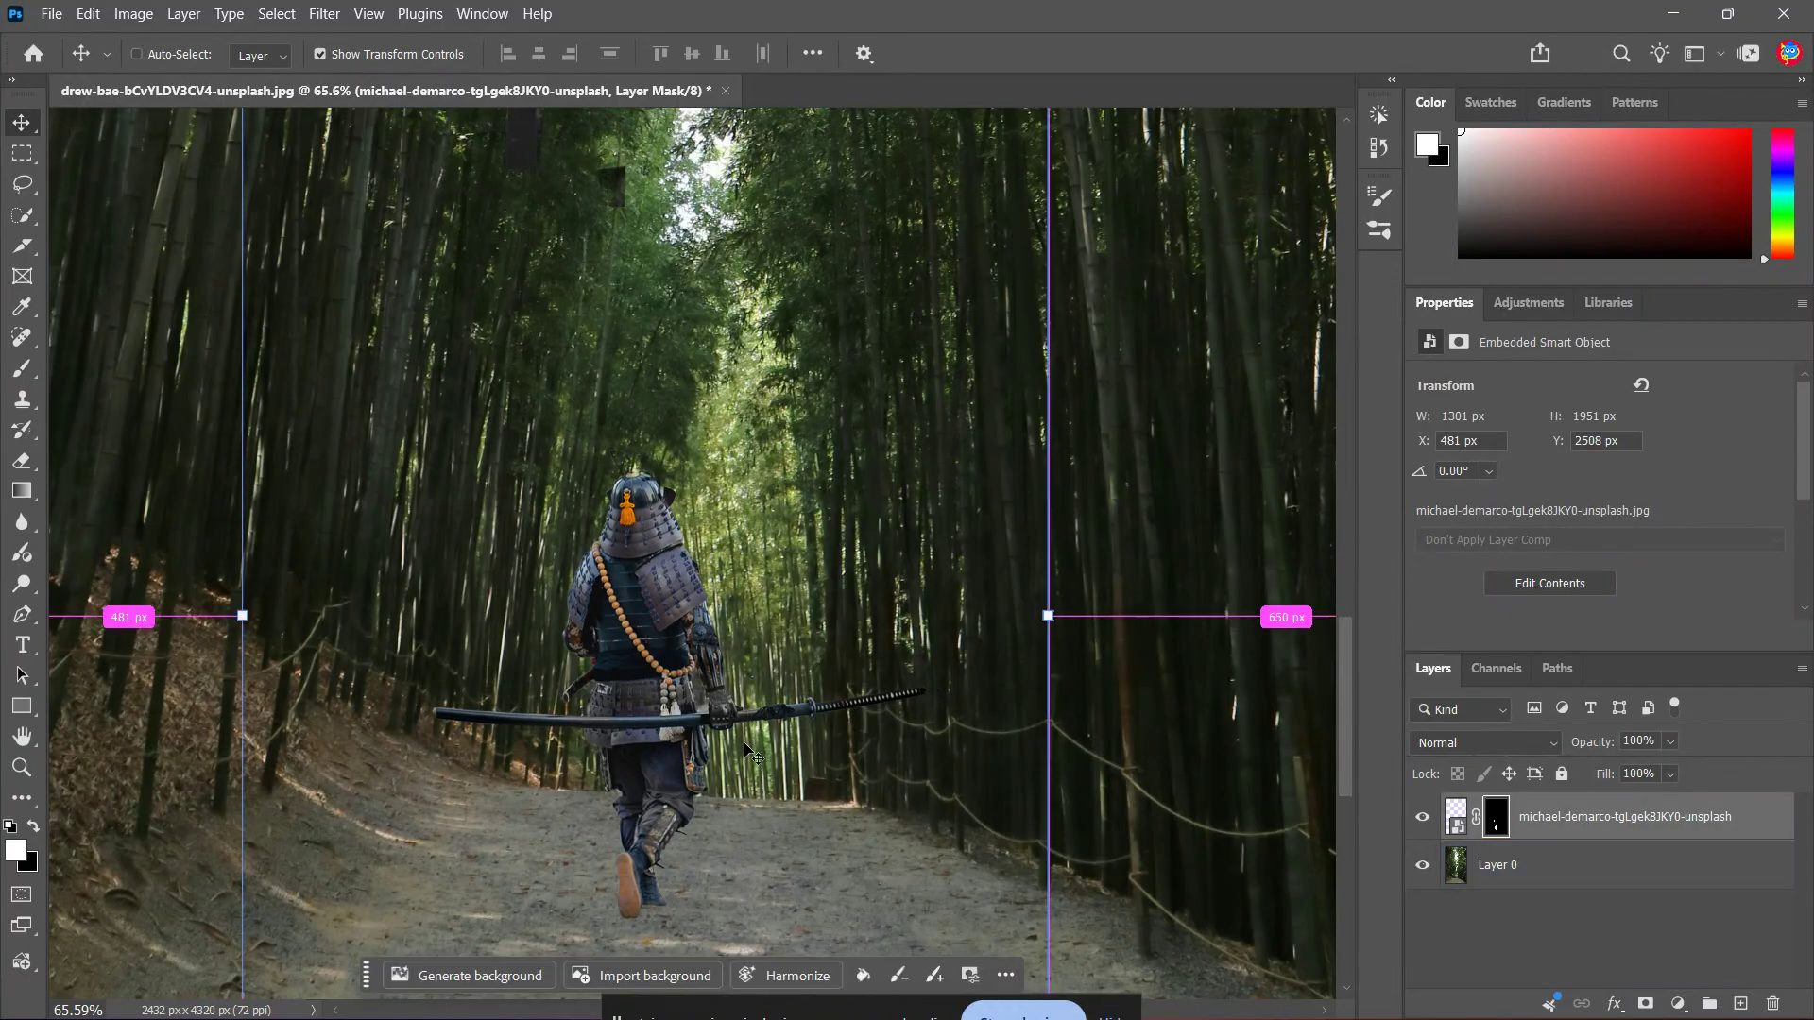
{"action": "scroll", "coordinate": [746, 751], "scroll_direction": "down", "scroll_amount": 7}
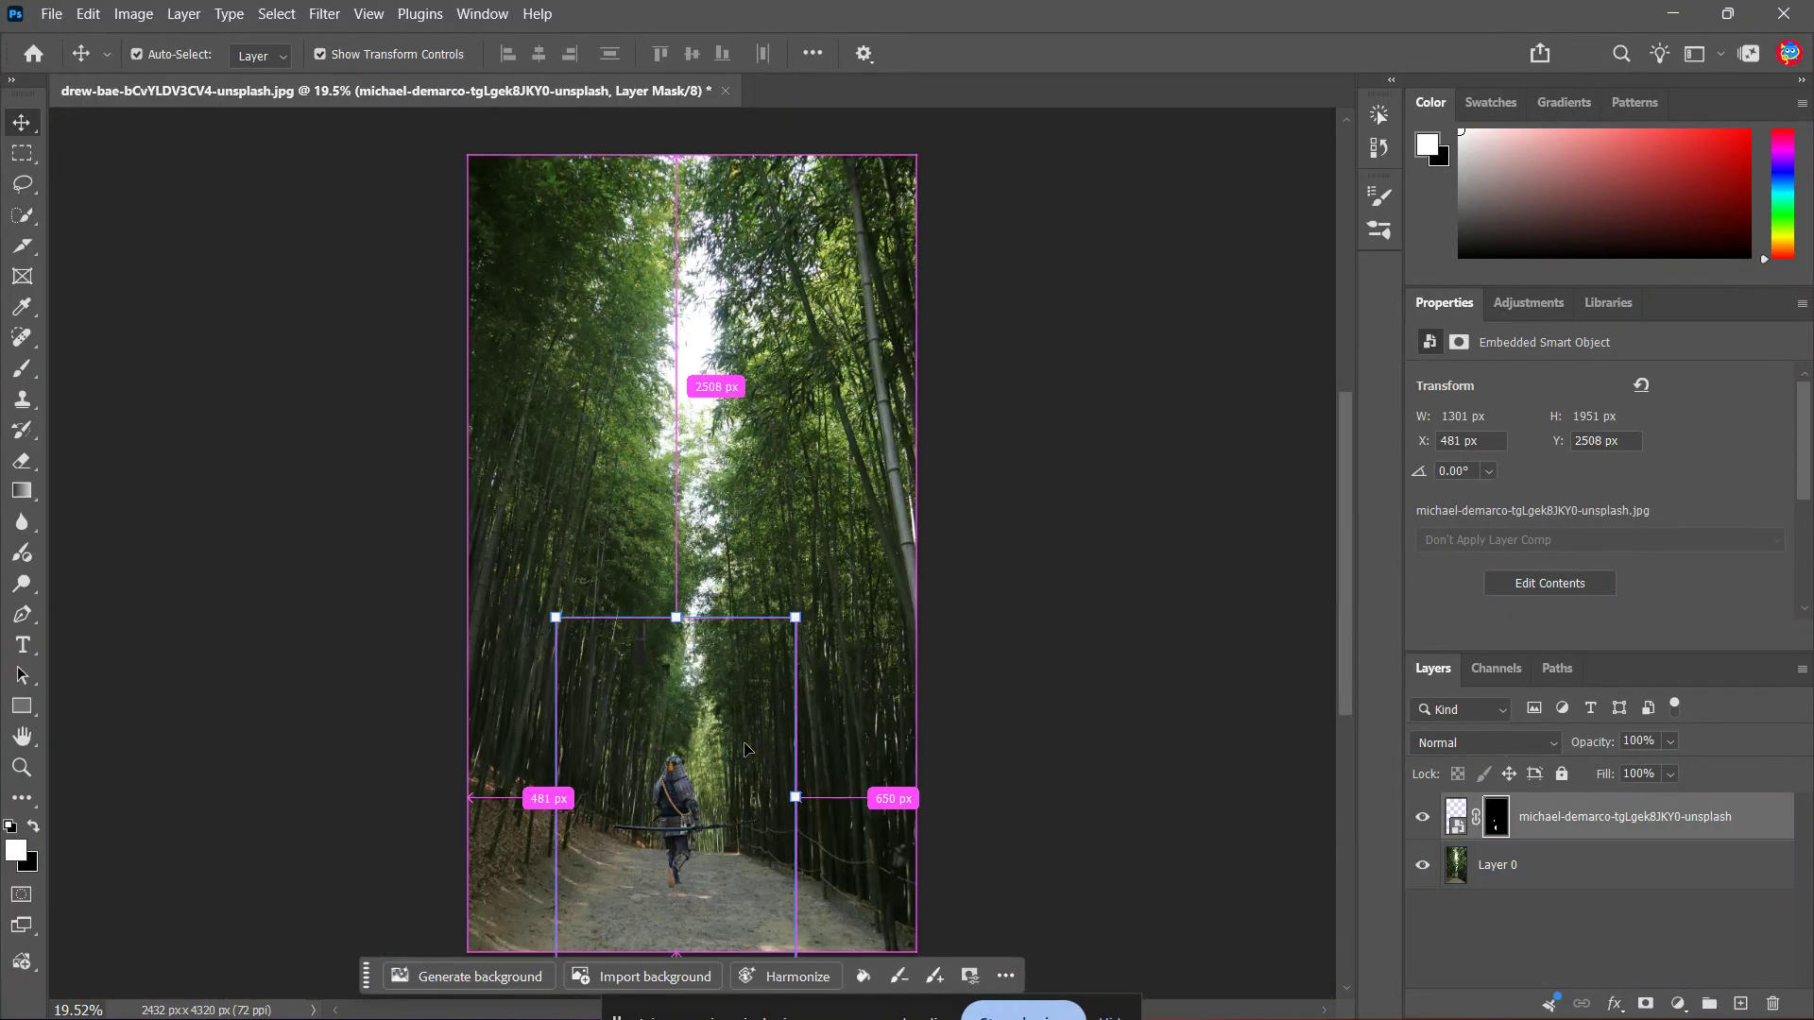
{"action": "left_click", "coordinate": [1149, 878]}
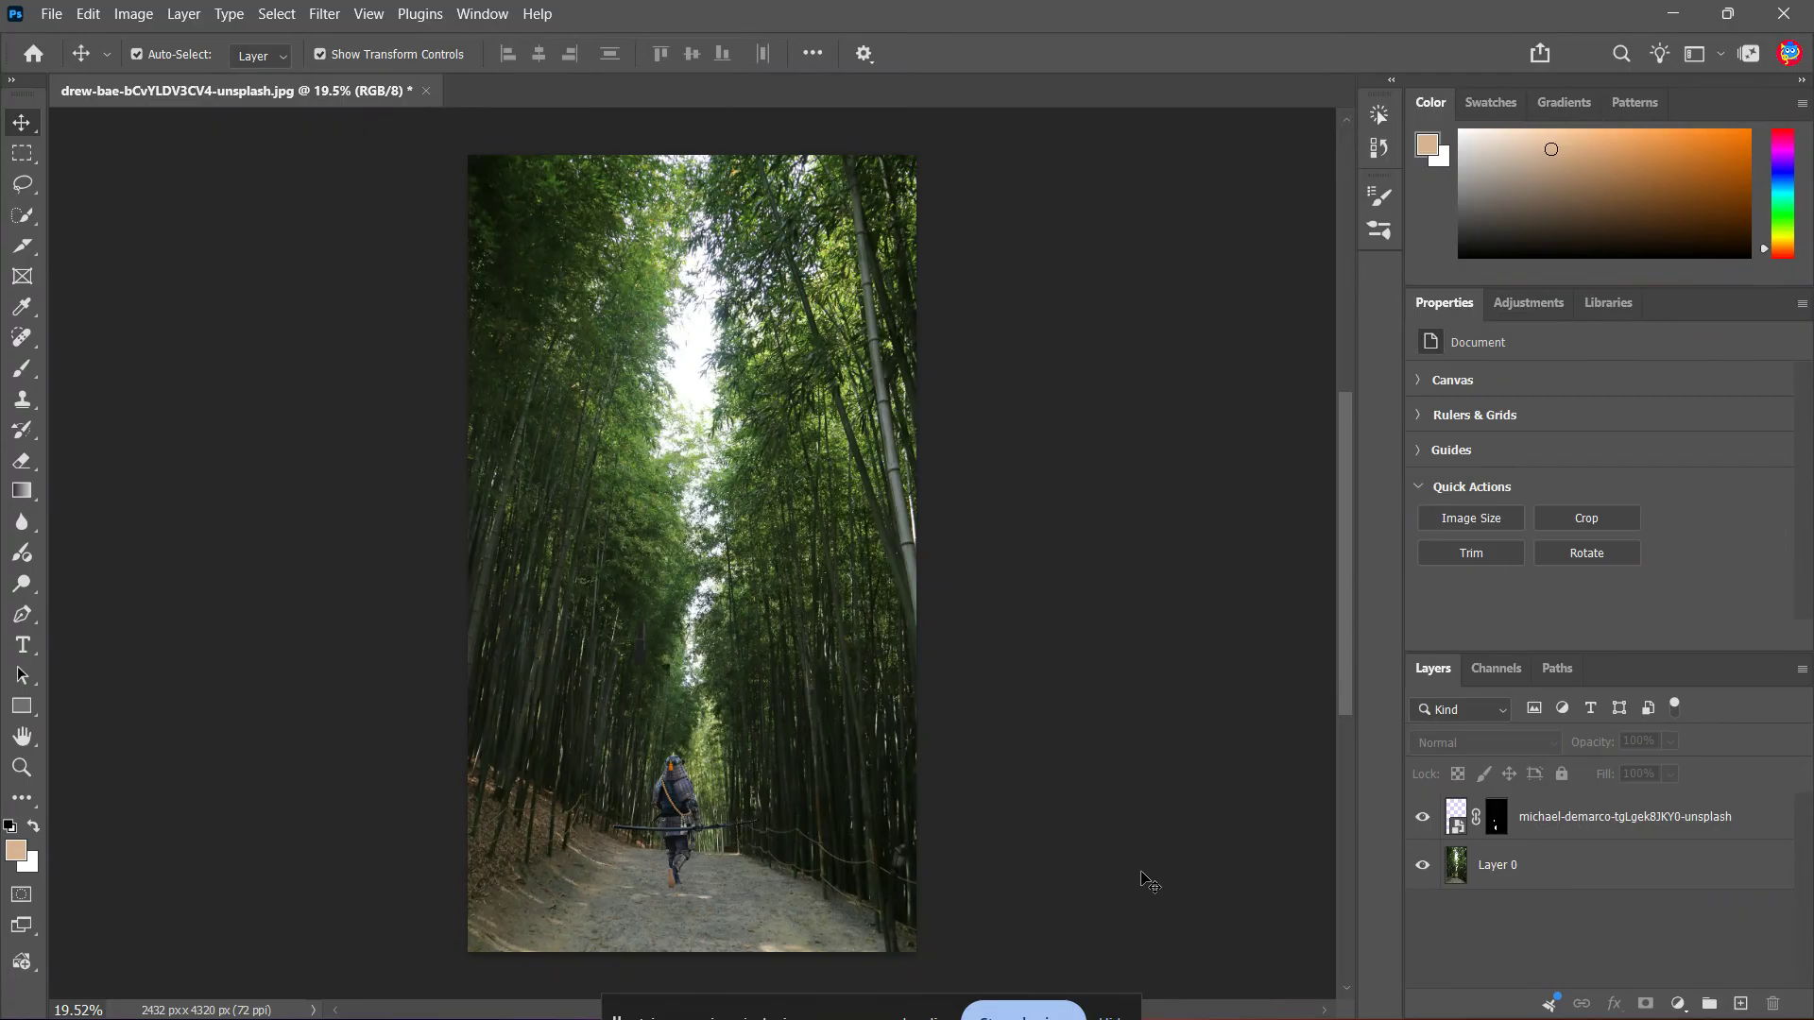
Step: Inspect the cut-out samurai up close and apply Harmonize to its layer to match the forest's light and colour
{"action": "left_click", "coordinate": [1530, 825]}
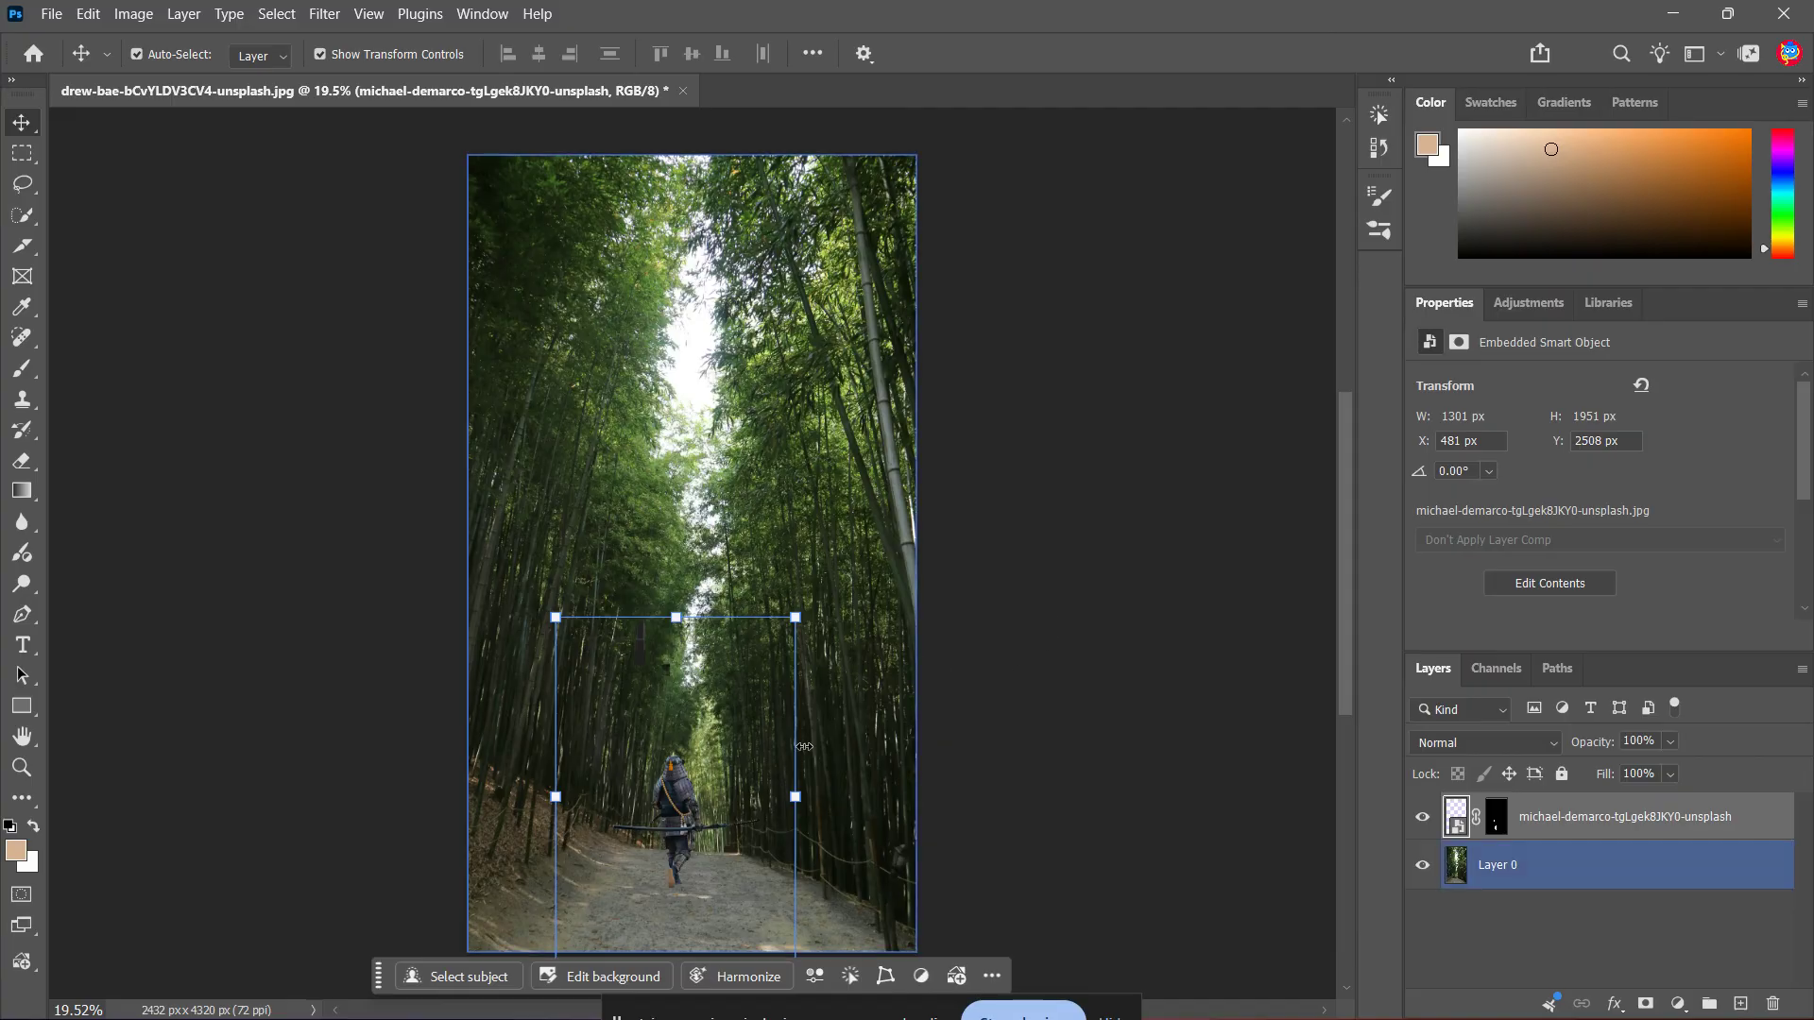
{"action": "scroll", "coordinate": [681, 864], "scroll_direction": "up", "scroll_amount": 10}
{"action": "scroll", "coordinate": [635, 906], "scroll_direction": "up", "scroll_amount": 3}
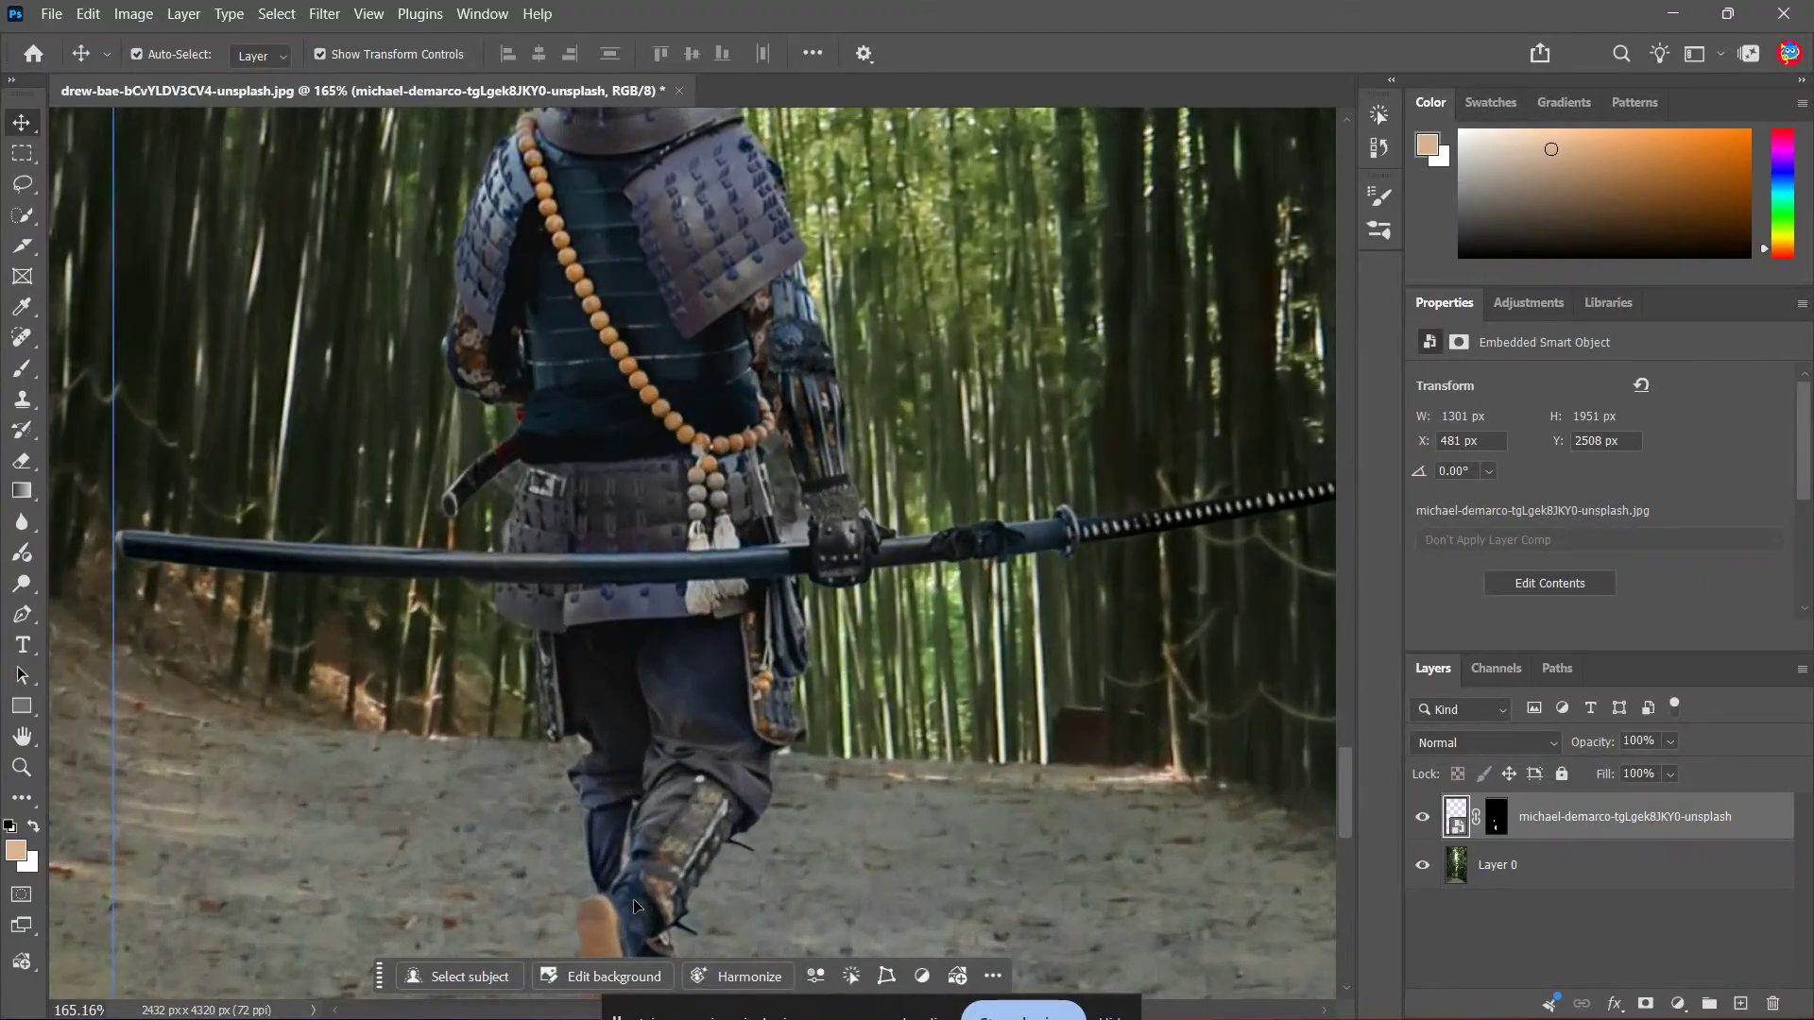
{"action": "scroll", "coordinate": [786, 767], "scroll_direction": "down", "scroll_amount": 6}
{"action": "scroll", "coordinate": [853, 373], "scroll_direction": "down", "scroll_amount": 2}
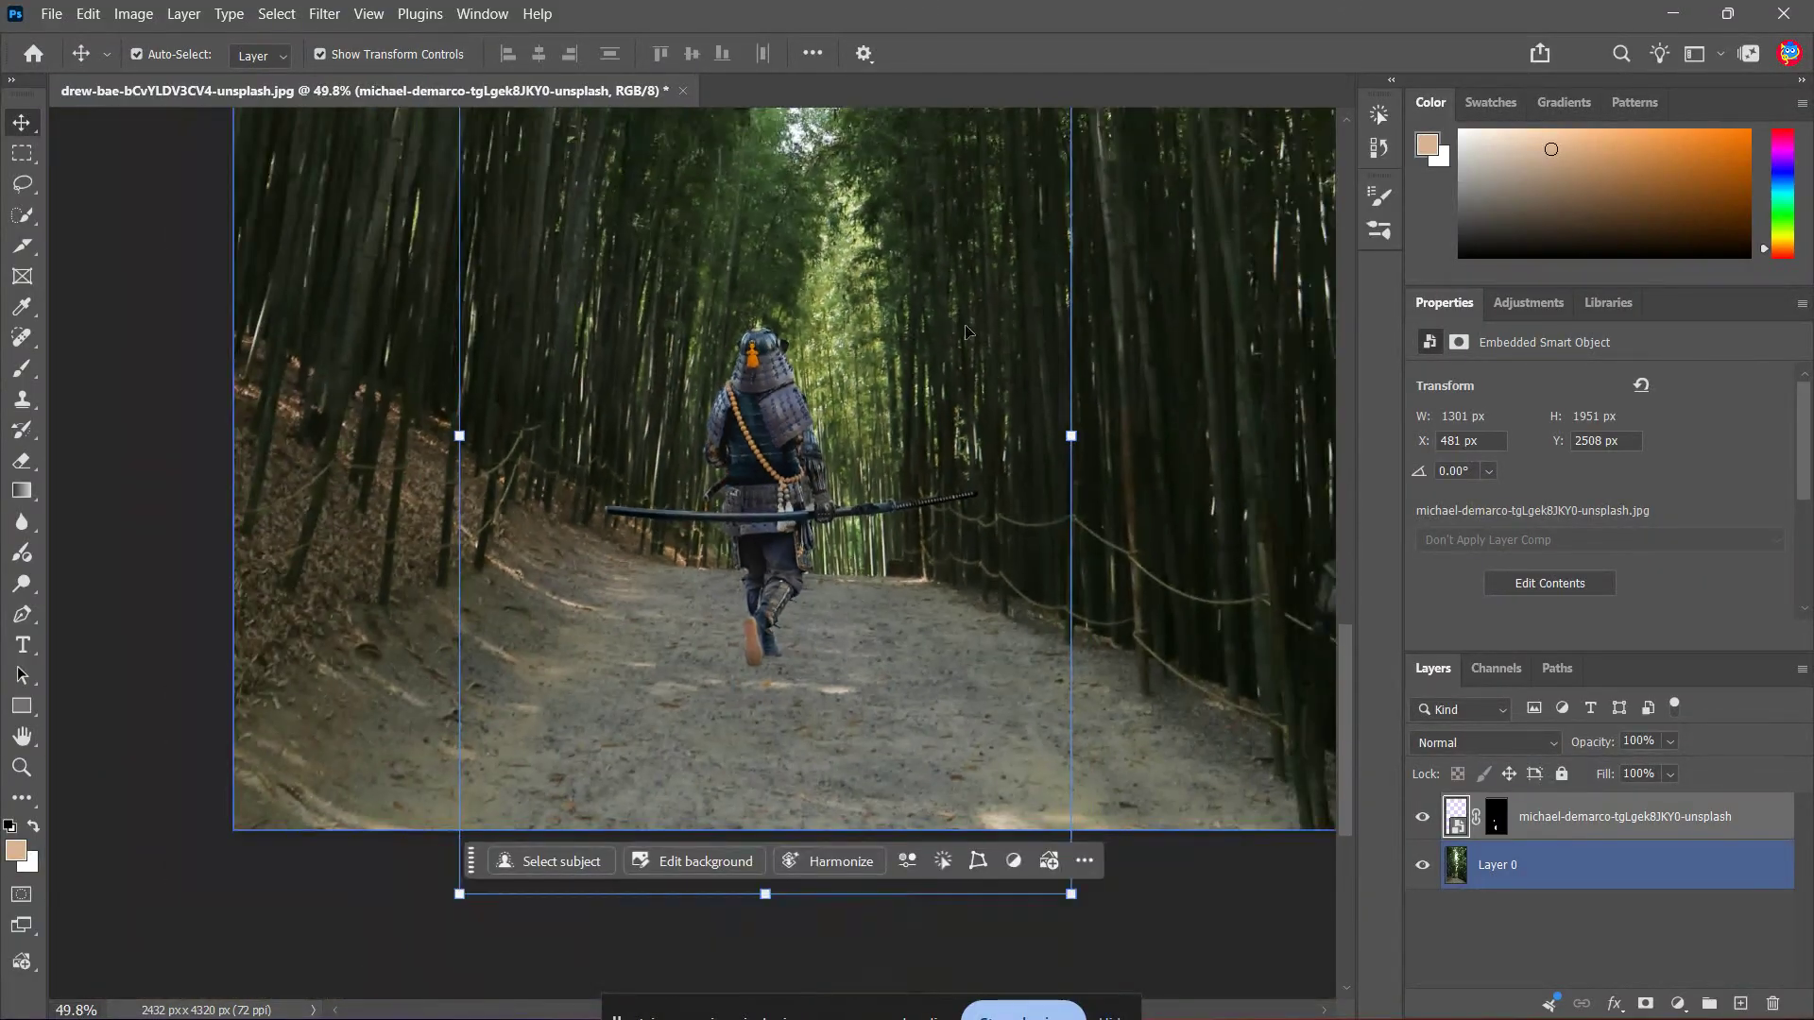
{"action": "scroll", "coordinate": [1179, 492], "scroll_direction": "up", "scroll_amount": 3}
{"action": "key", "text": "ctrl+0"}
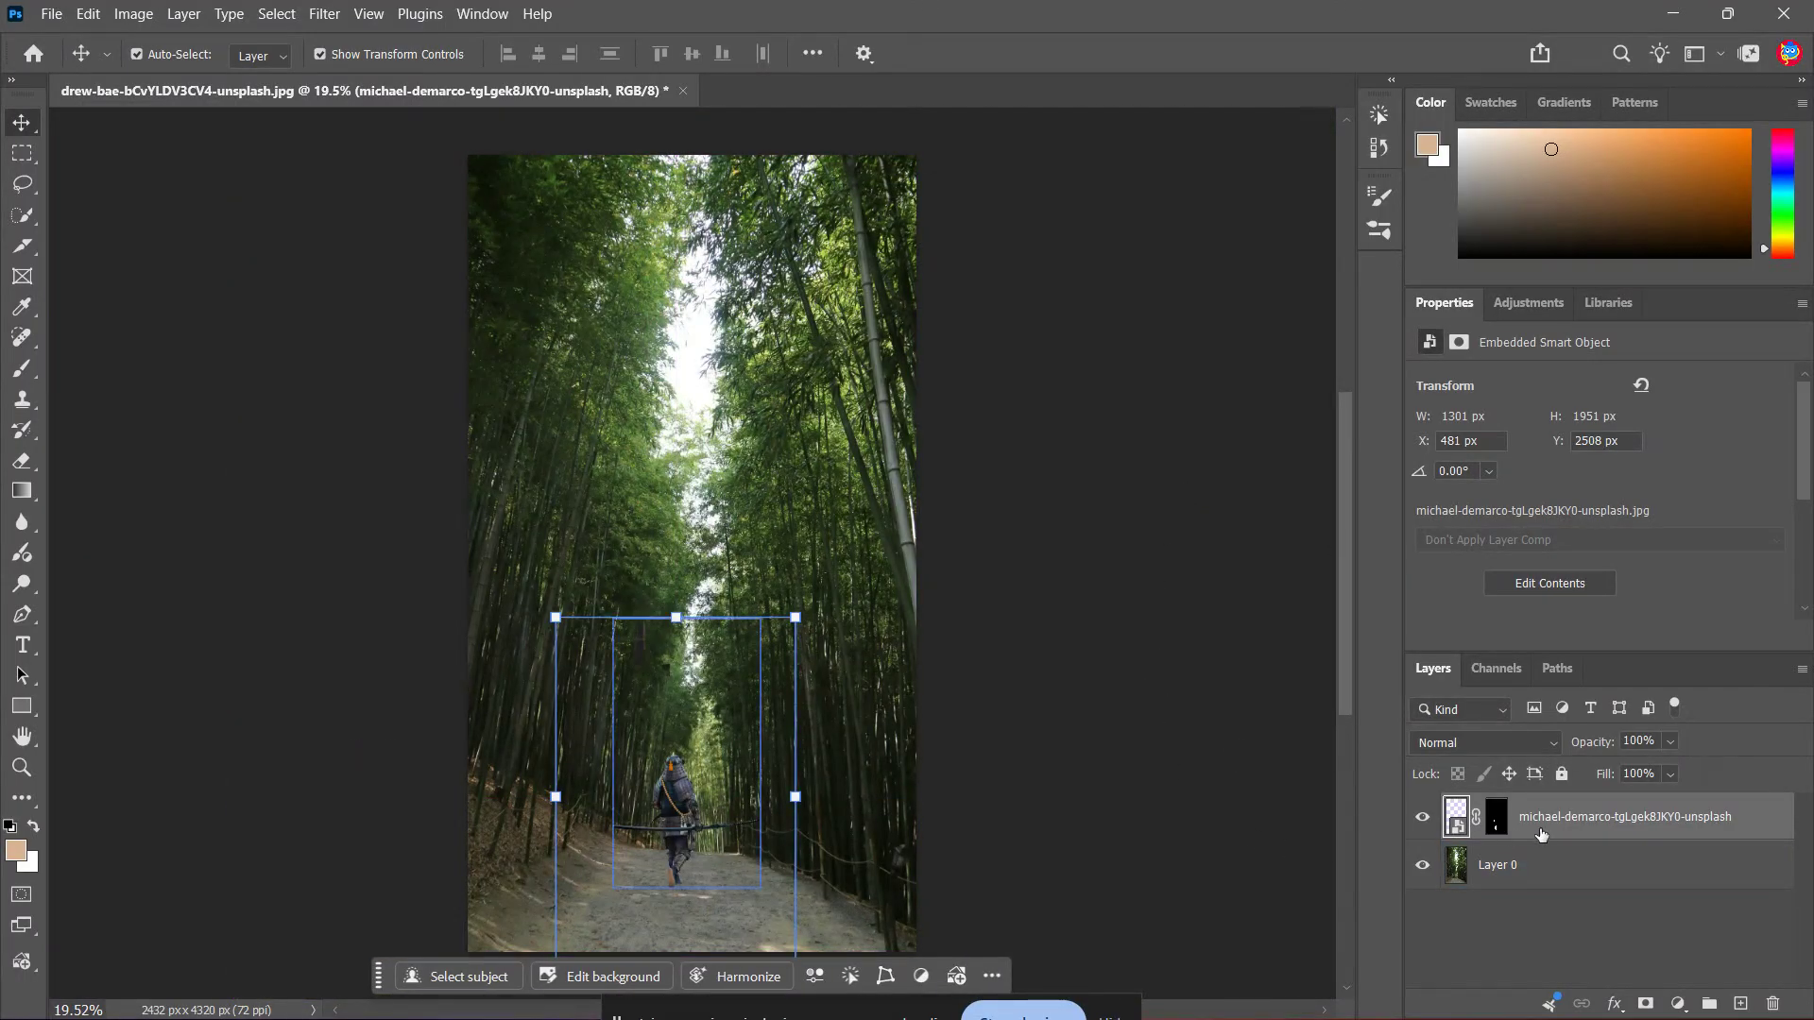
{"action": "mouse_move", "coordinate": [1425, 848]}
{"action": "left_mouse_down"}
{"action": "mouse_move", "coordinate": [859, 934]}
{"action": "mouse_move", "coordinate": [689, 985]}
{"action": "left_mouse_up"}
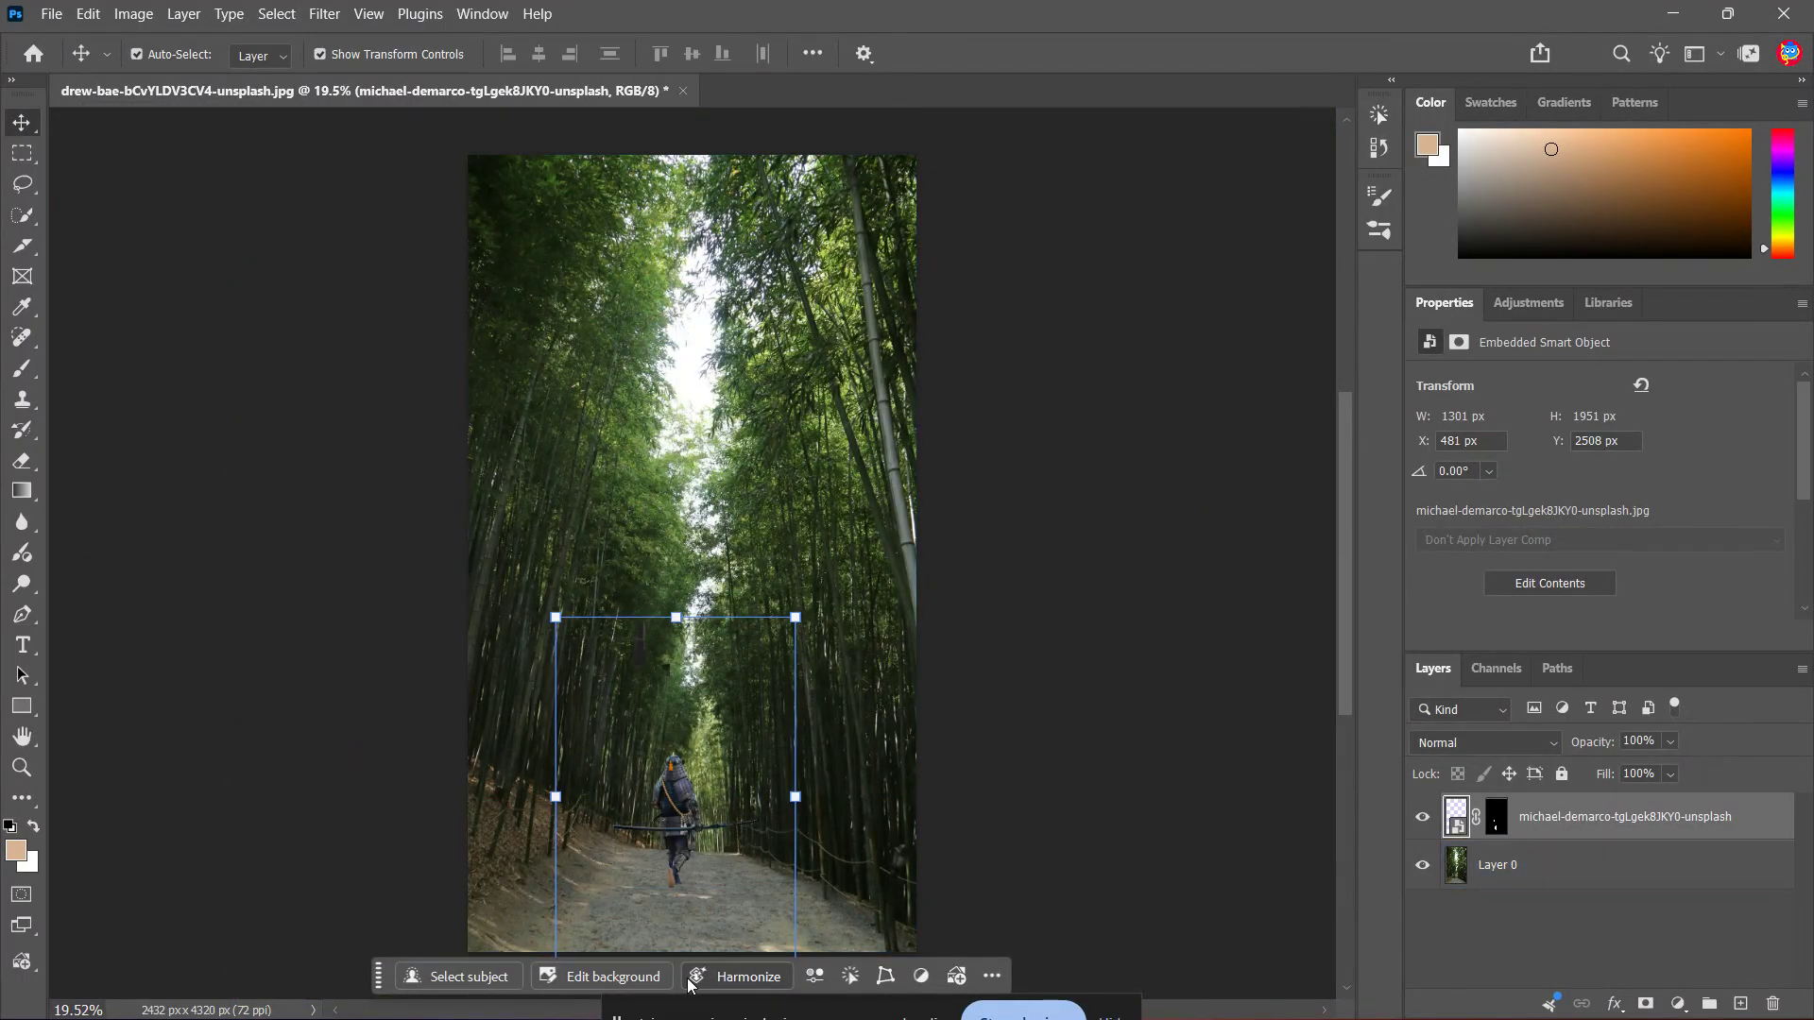
{"action": "left_click", "coordinate": [737, 976]}
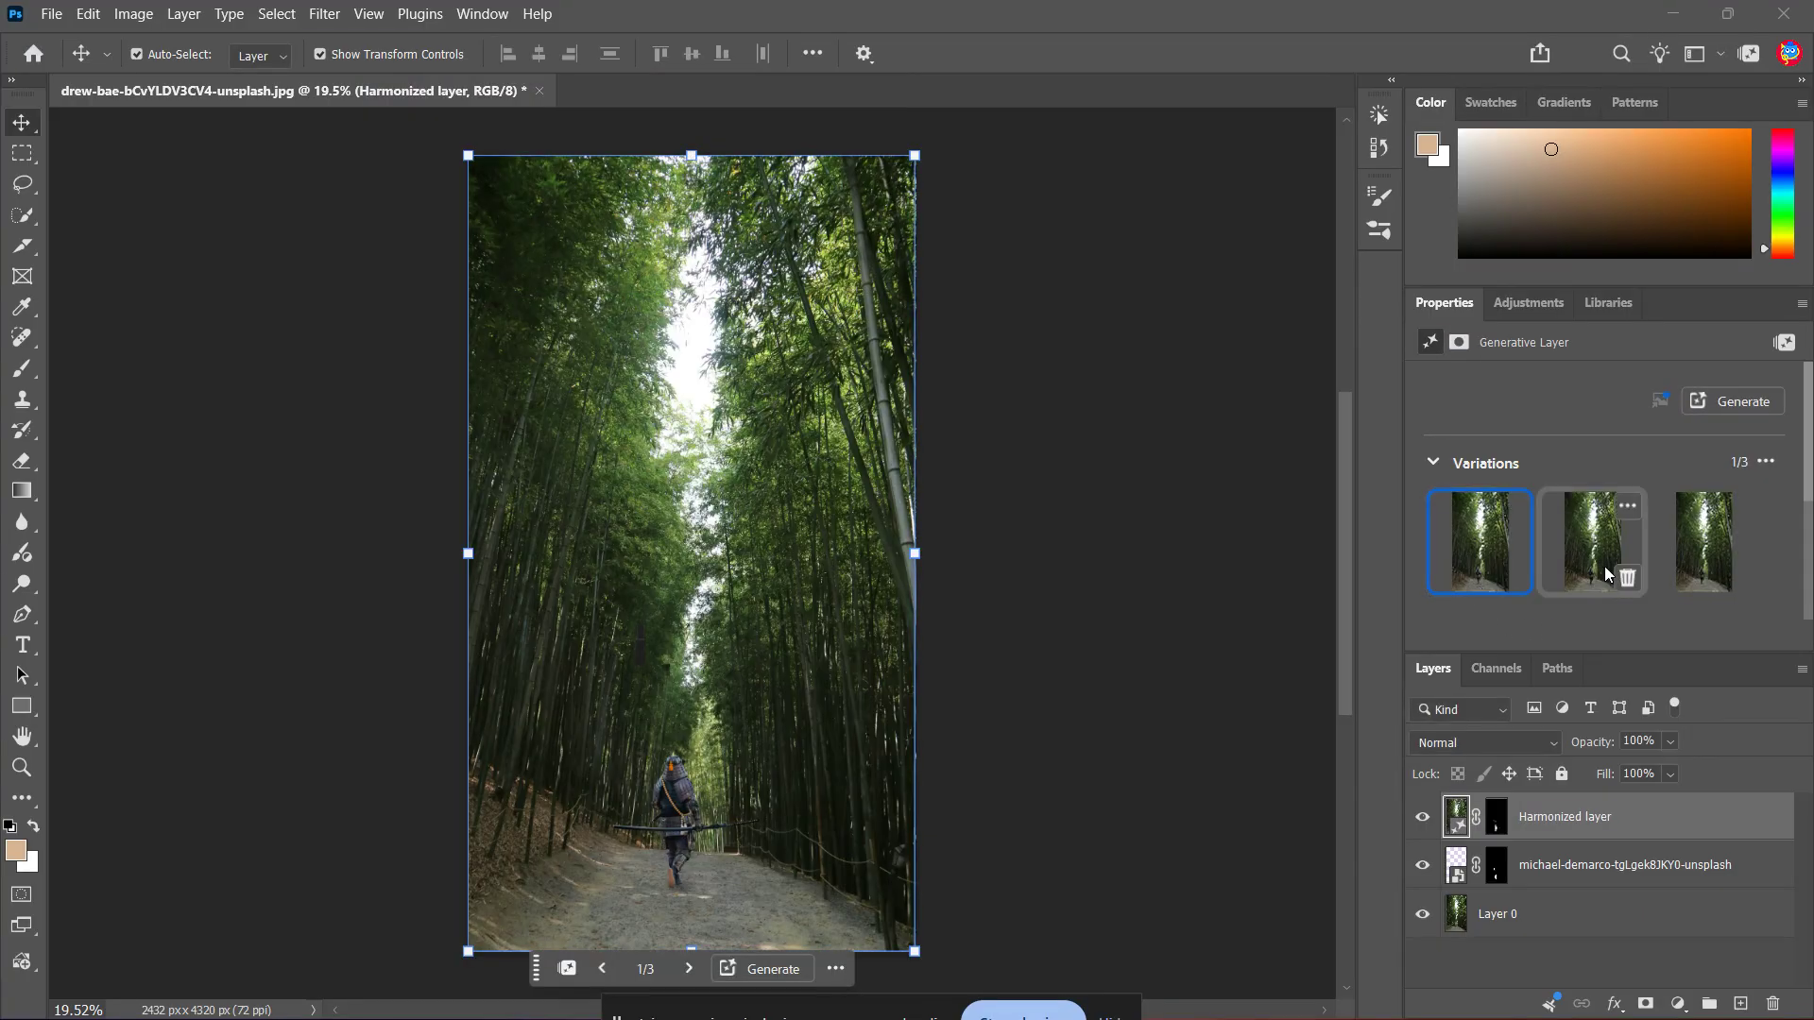
Step: Compare the three Harmonize variations on the samurai up close and choose the third one
{"action": "left_click", "coordinate": [1576, 552]}
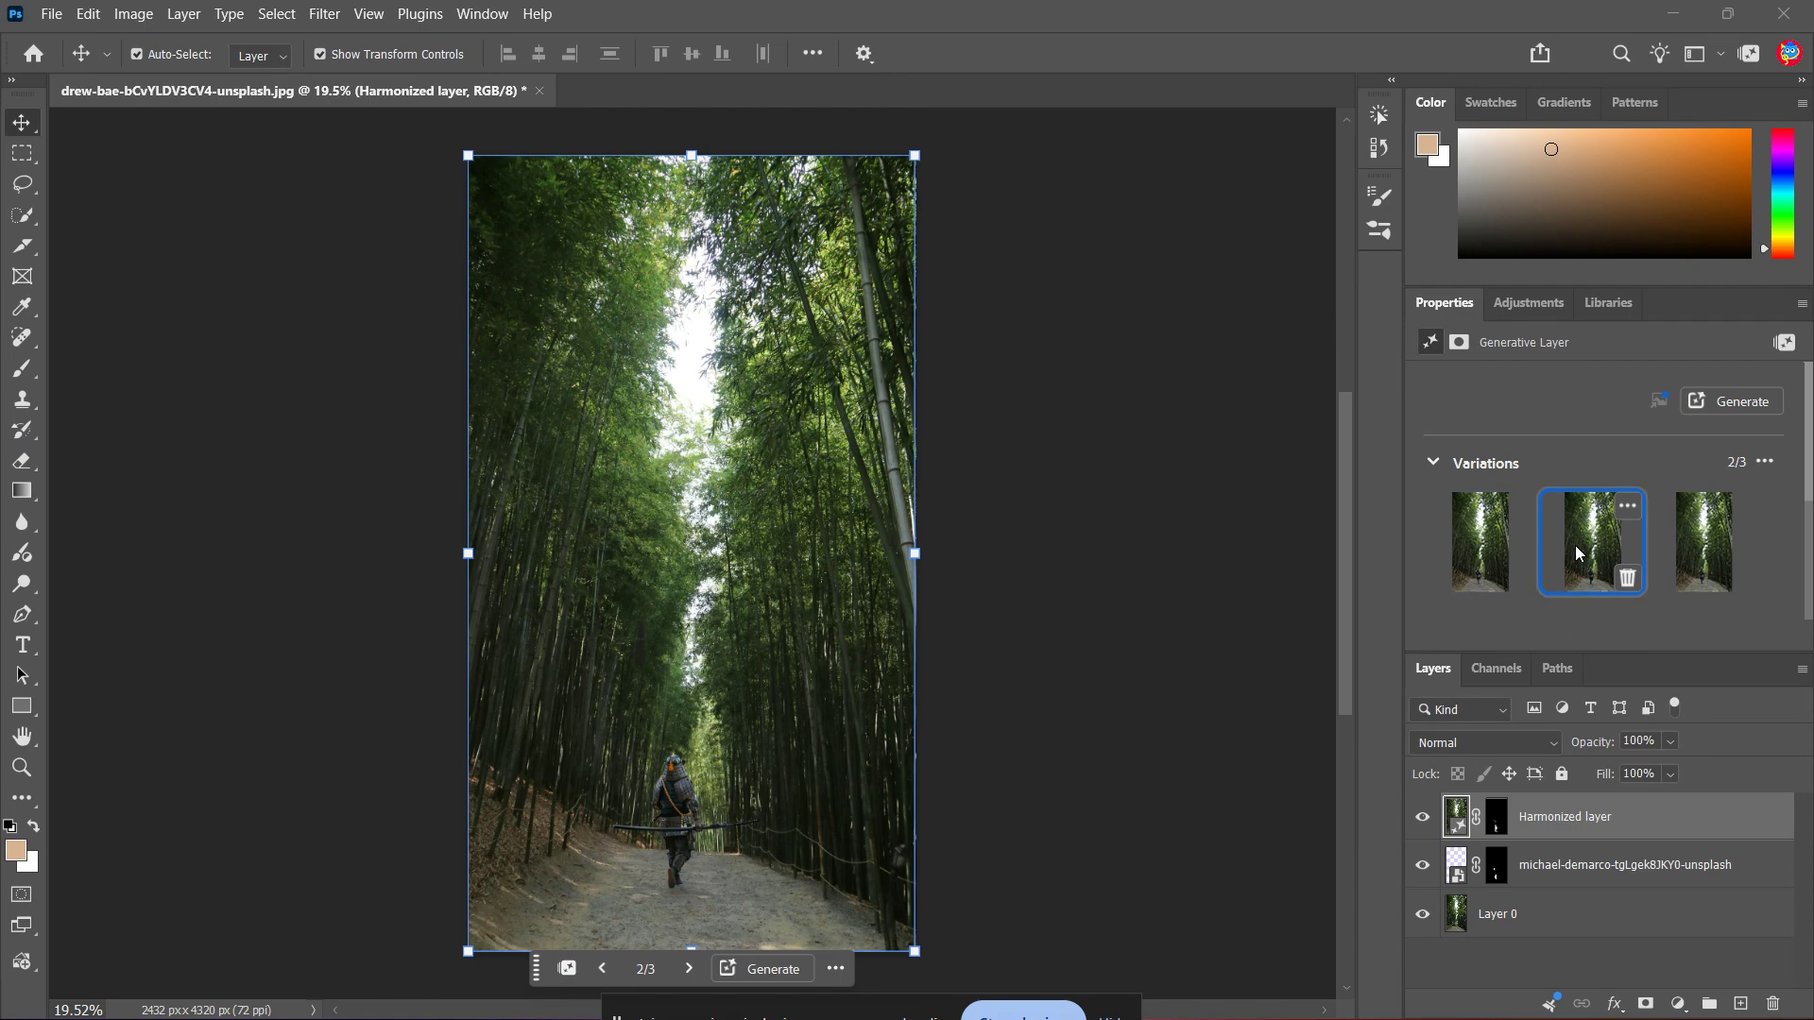
{"action": "left_click", "coordinate": [1679, 554]}
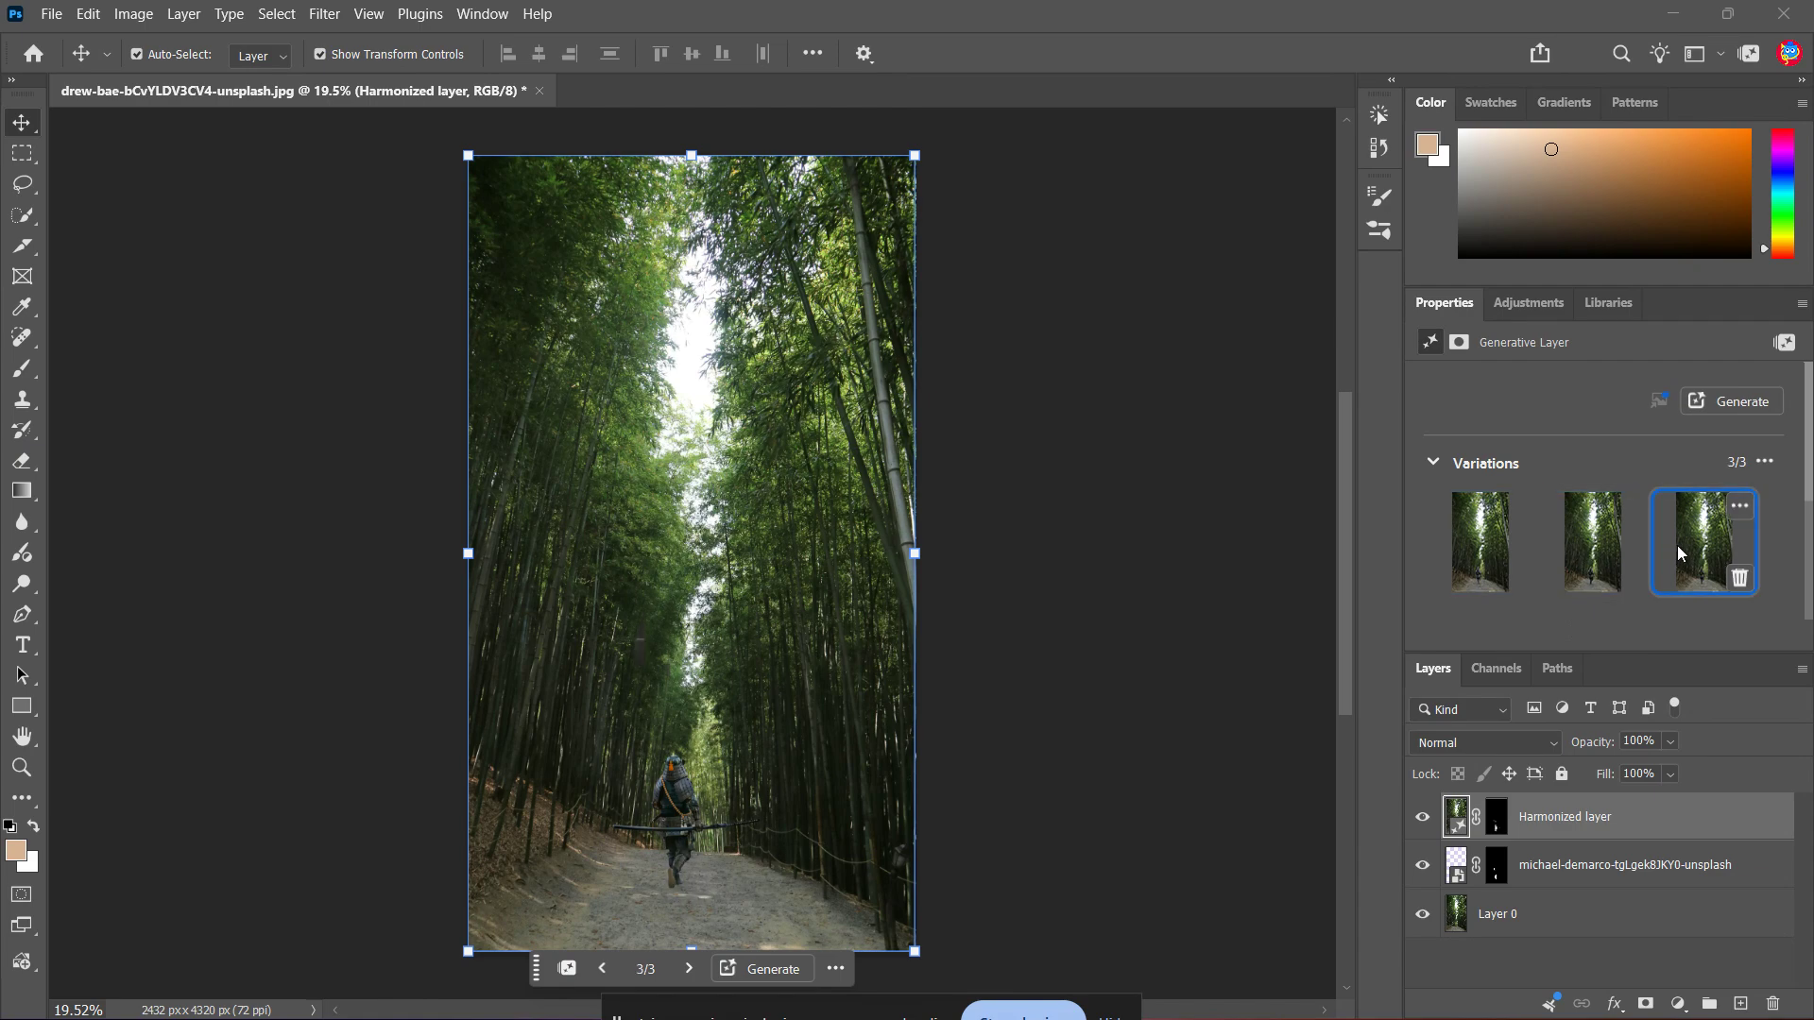
{"action": "scroll", "coordinate": [685, 853], "scroll_direction": "up", "scroll_amount": 6}
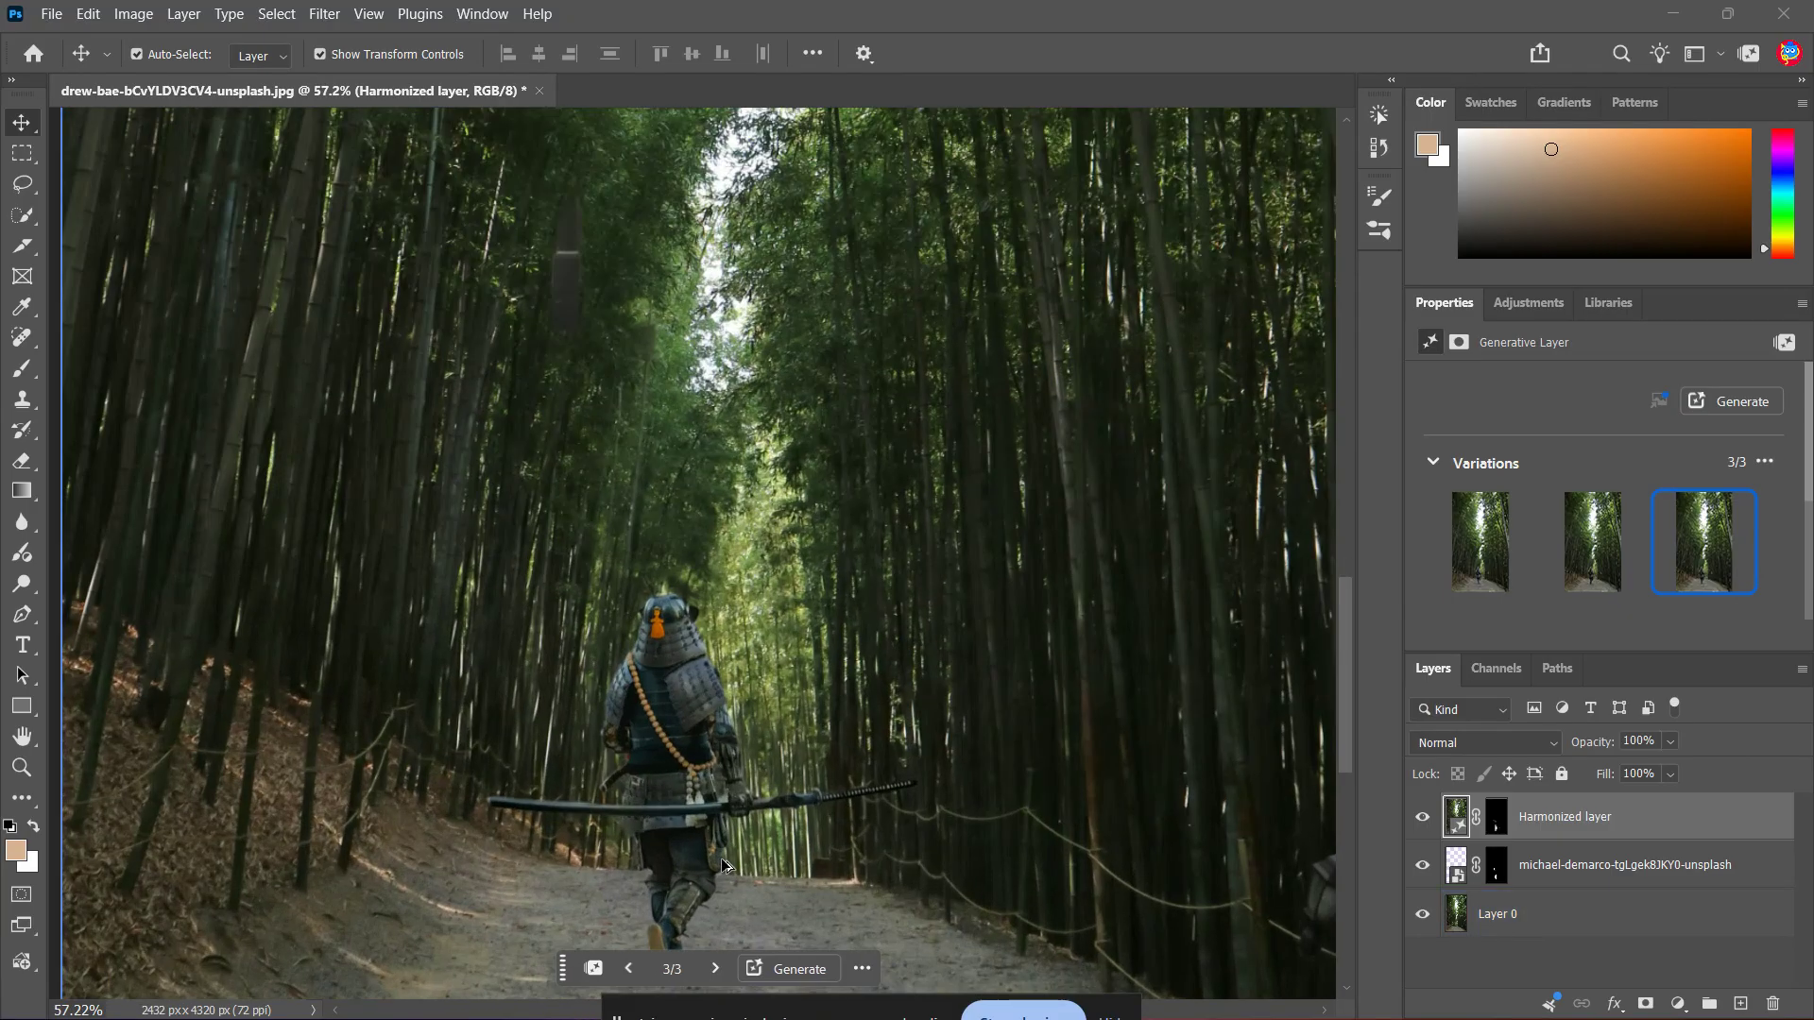
{"action": "scroll", "coordinate": [749, 851], "scroll_direction": "down", "scroll_amount": 2}
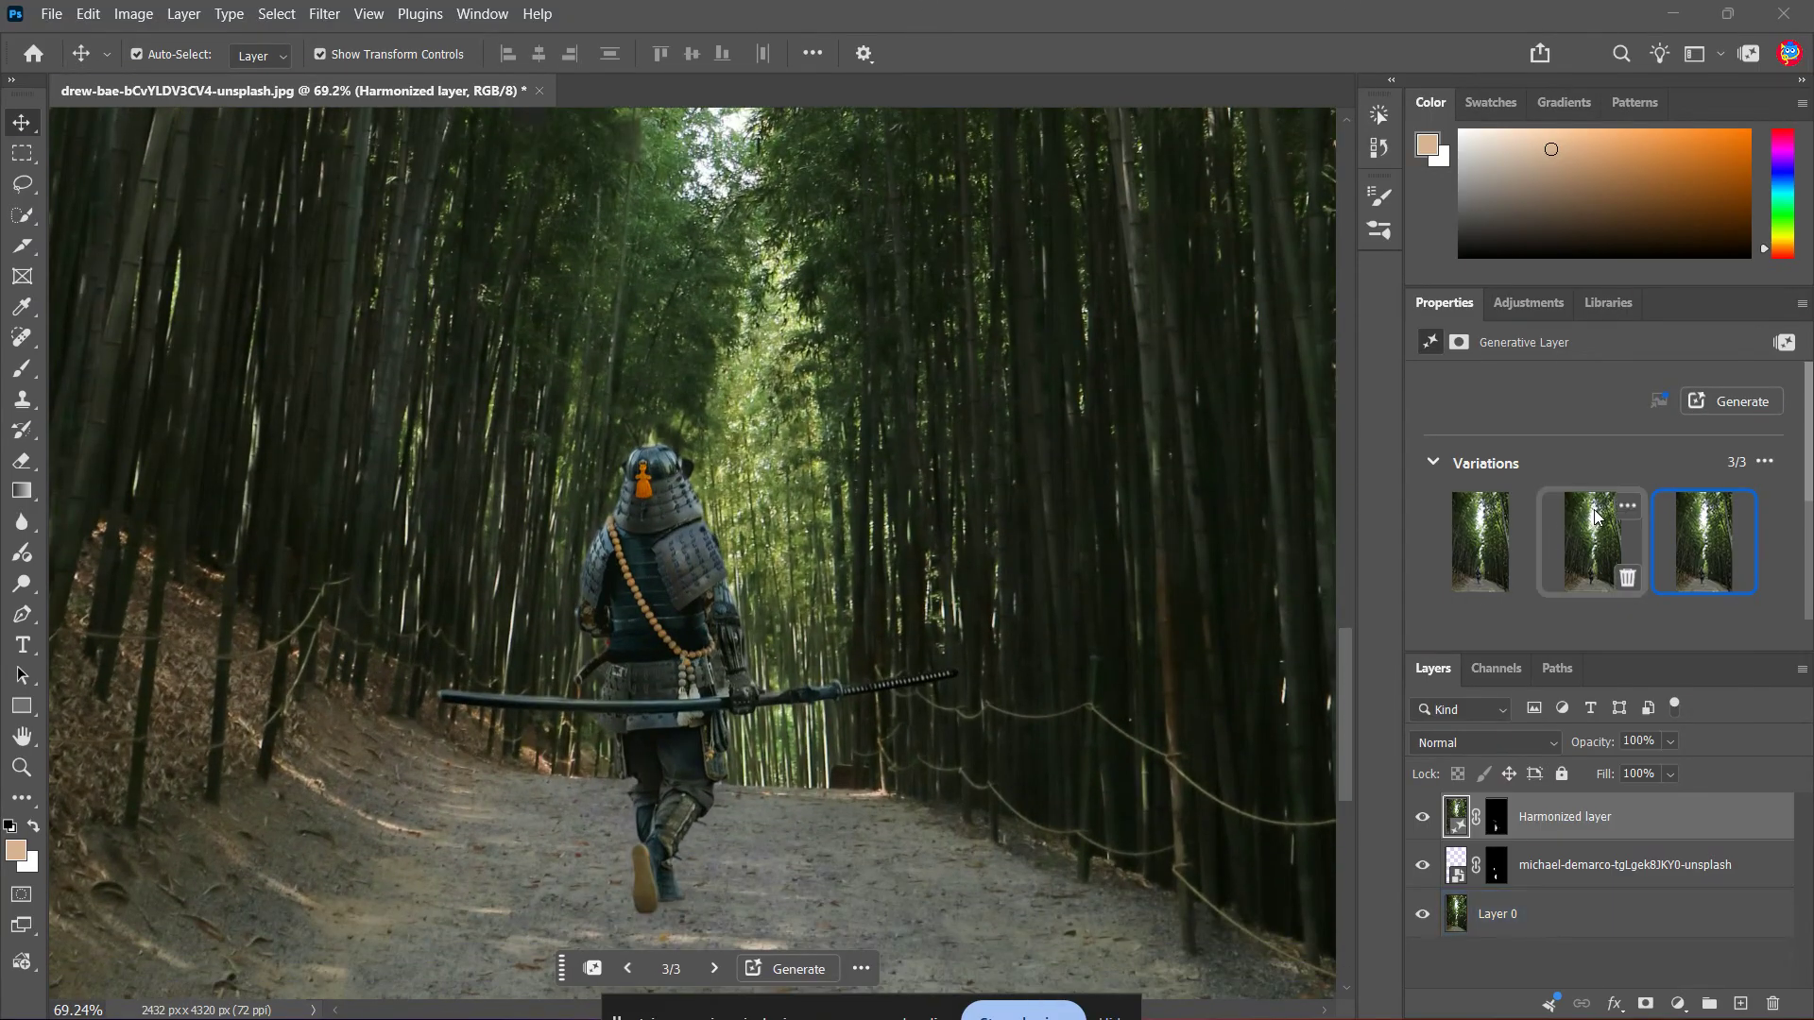
{"action": "left_click", "coordinate": [1590, 529]}
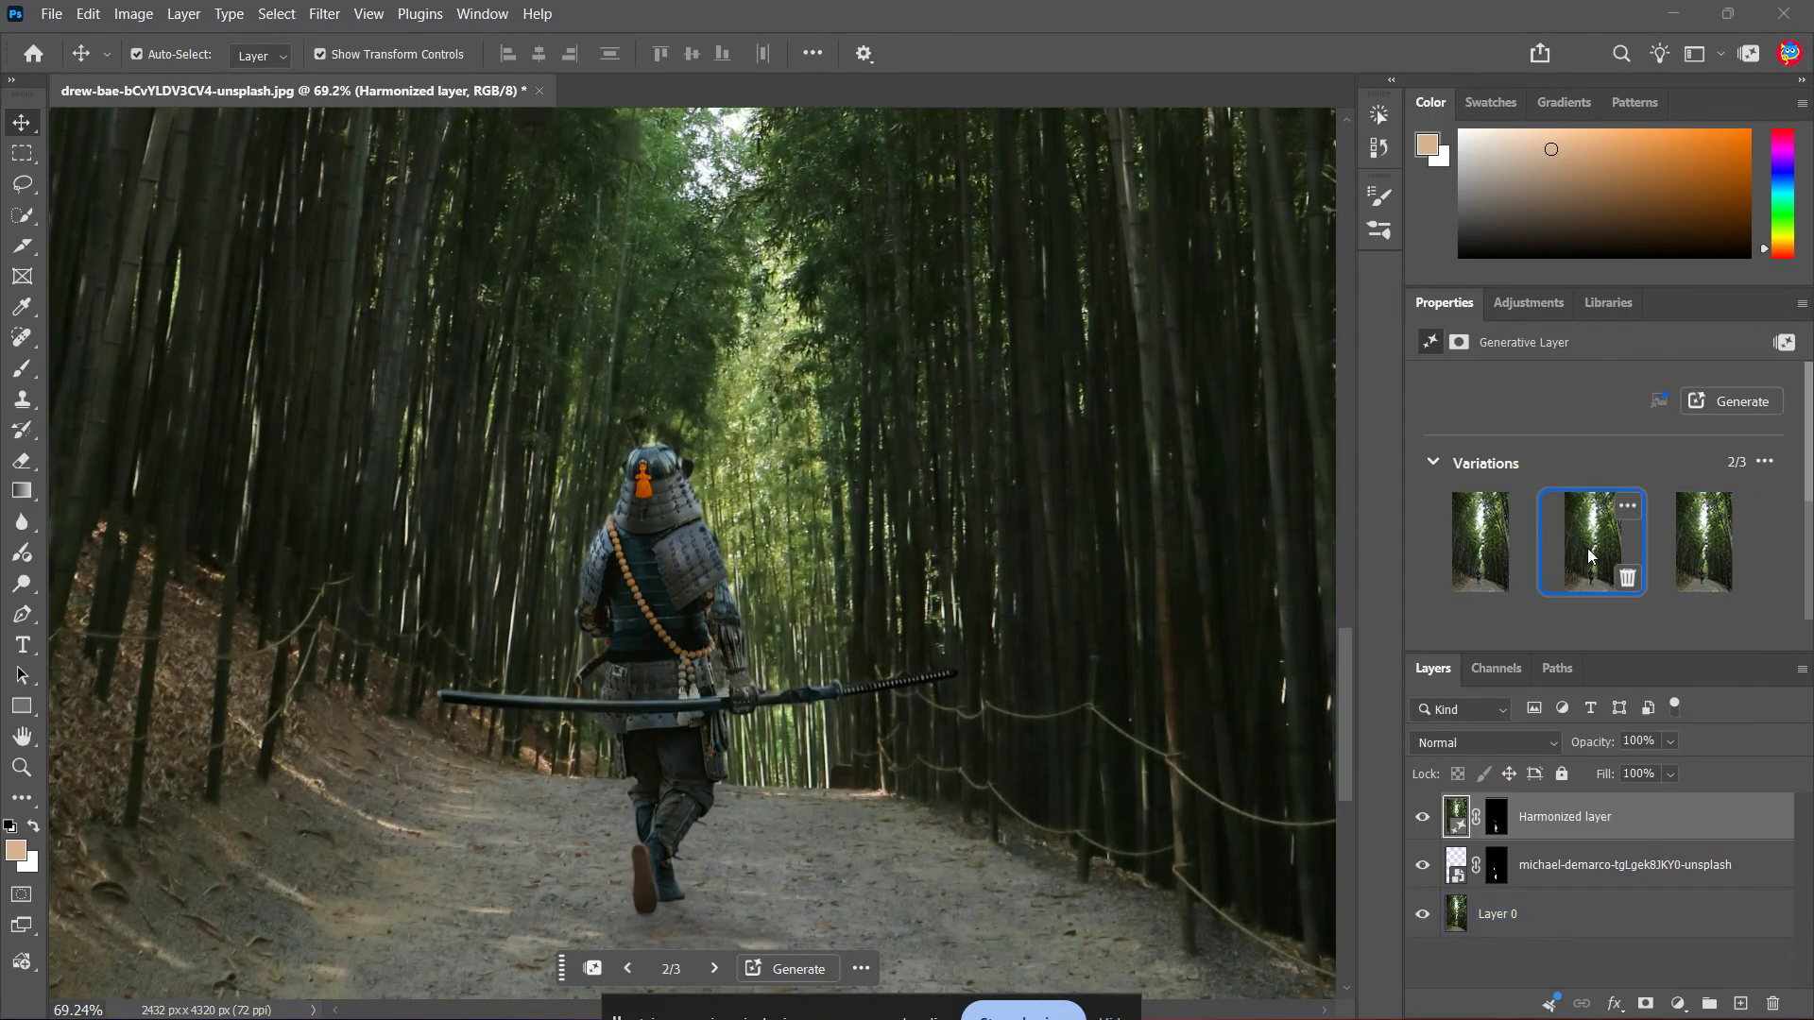
{"action": "left_click", "coordinate": [1449, 548]}
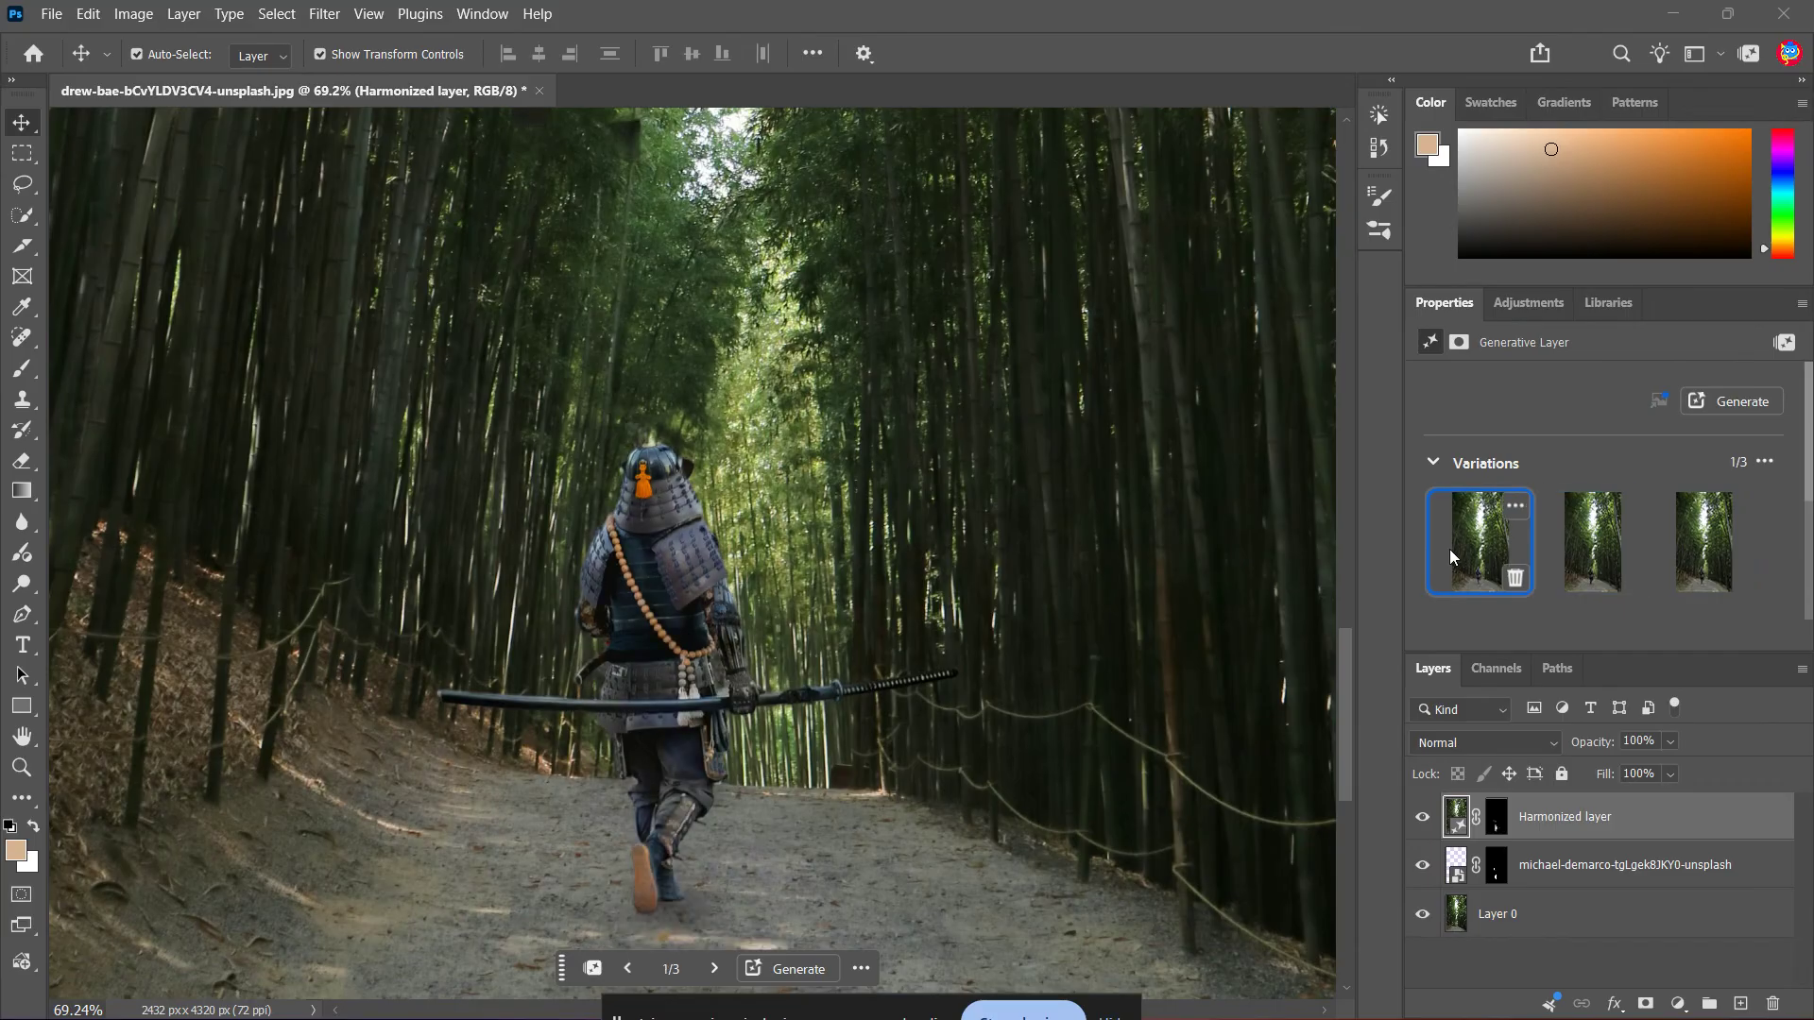
{"action": "left_click", "coordinate": [1687, 525]}
{"action": "left_click", "coordinate": [771, 474]}
{"action": "scroll", "coordinate": [767, 227], "scroll_direction": "down", "scroll_amount": 4}
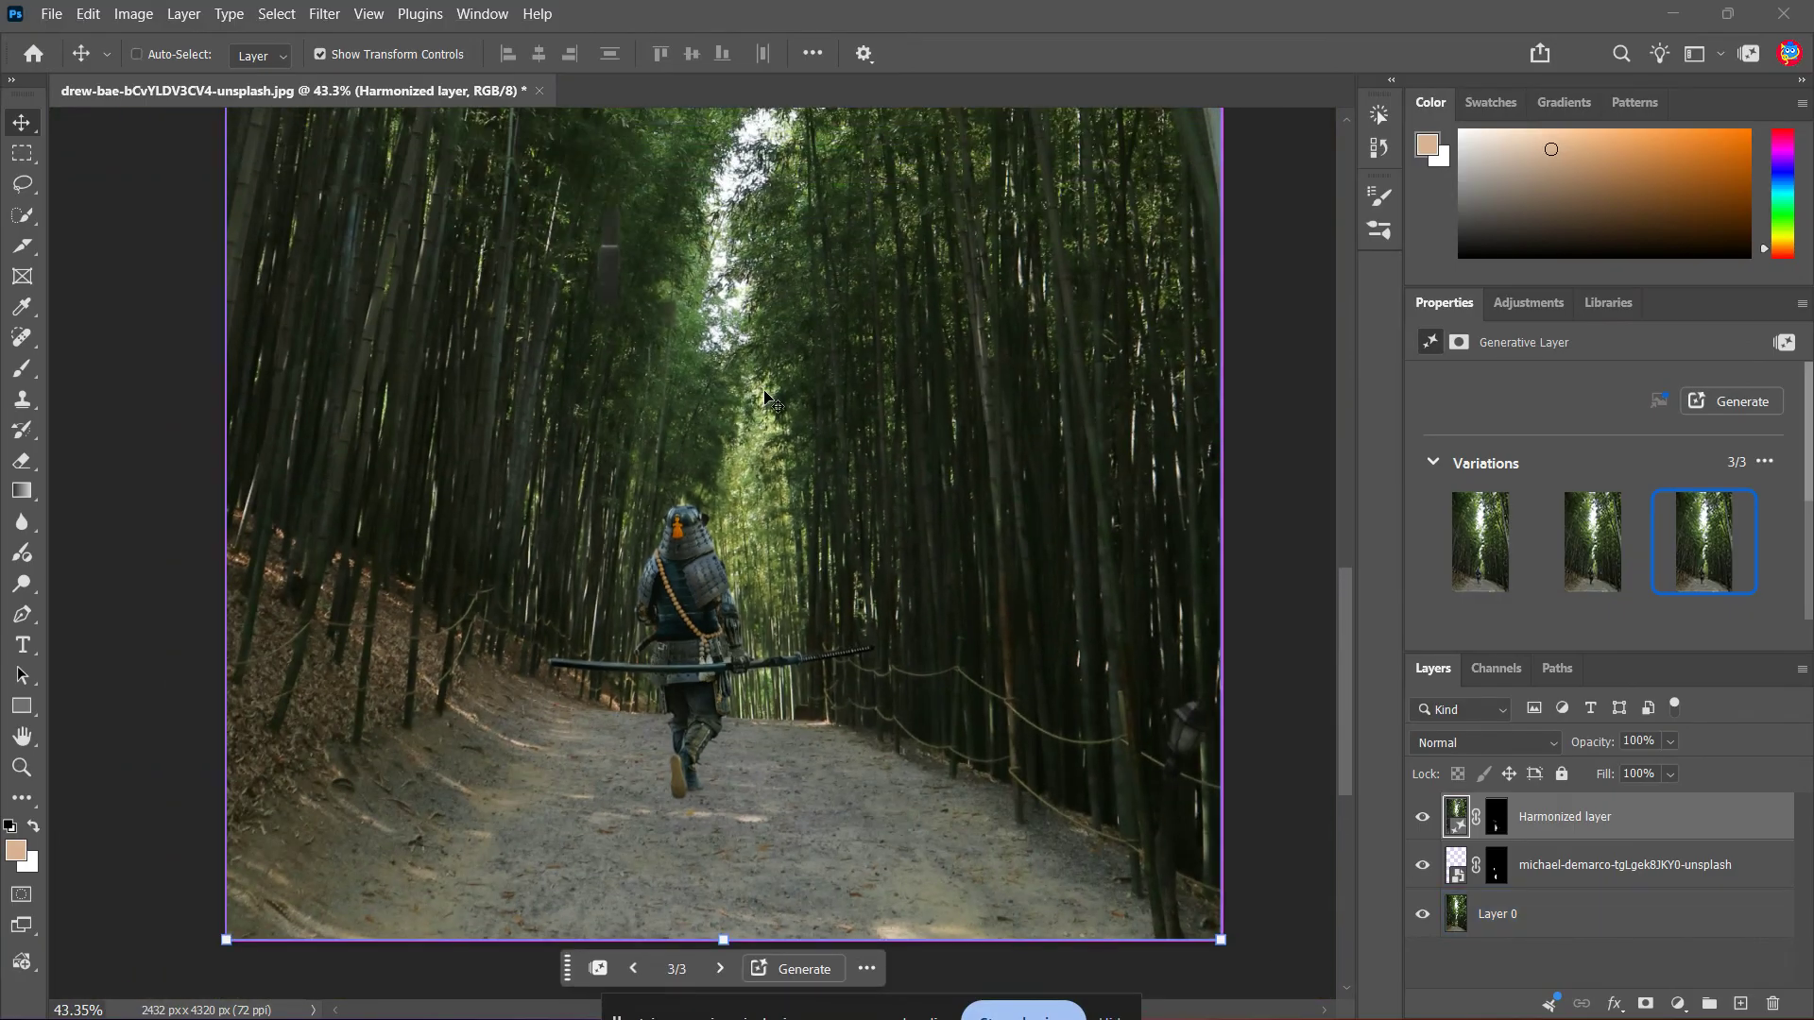
{"action": "scroll", "coordinate": [766, 397], "scroll_direction": "down", "scroll_amount": 3}
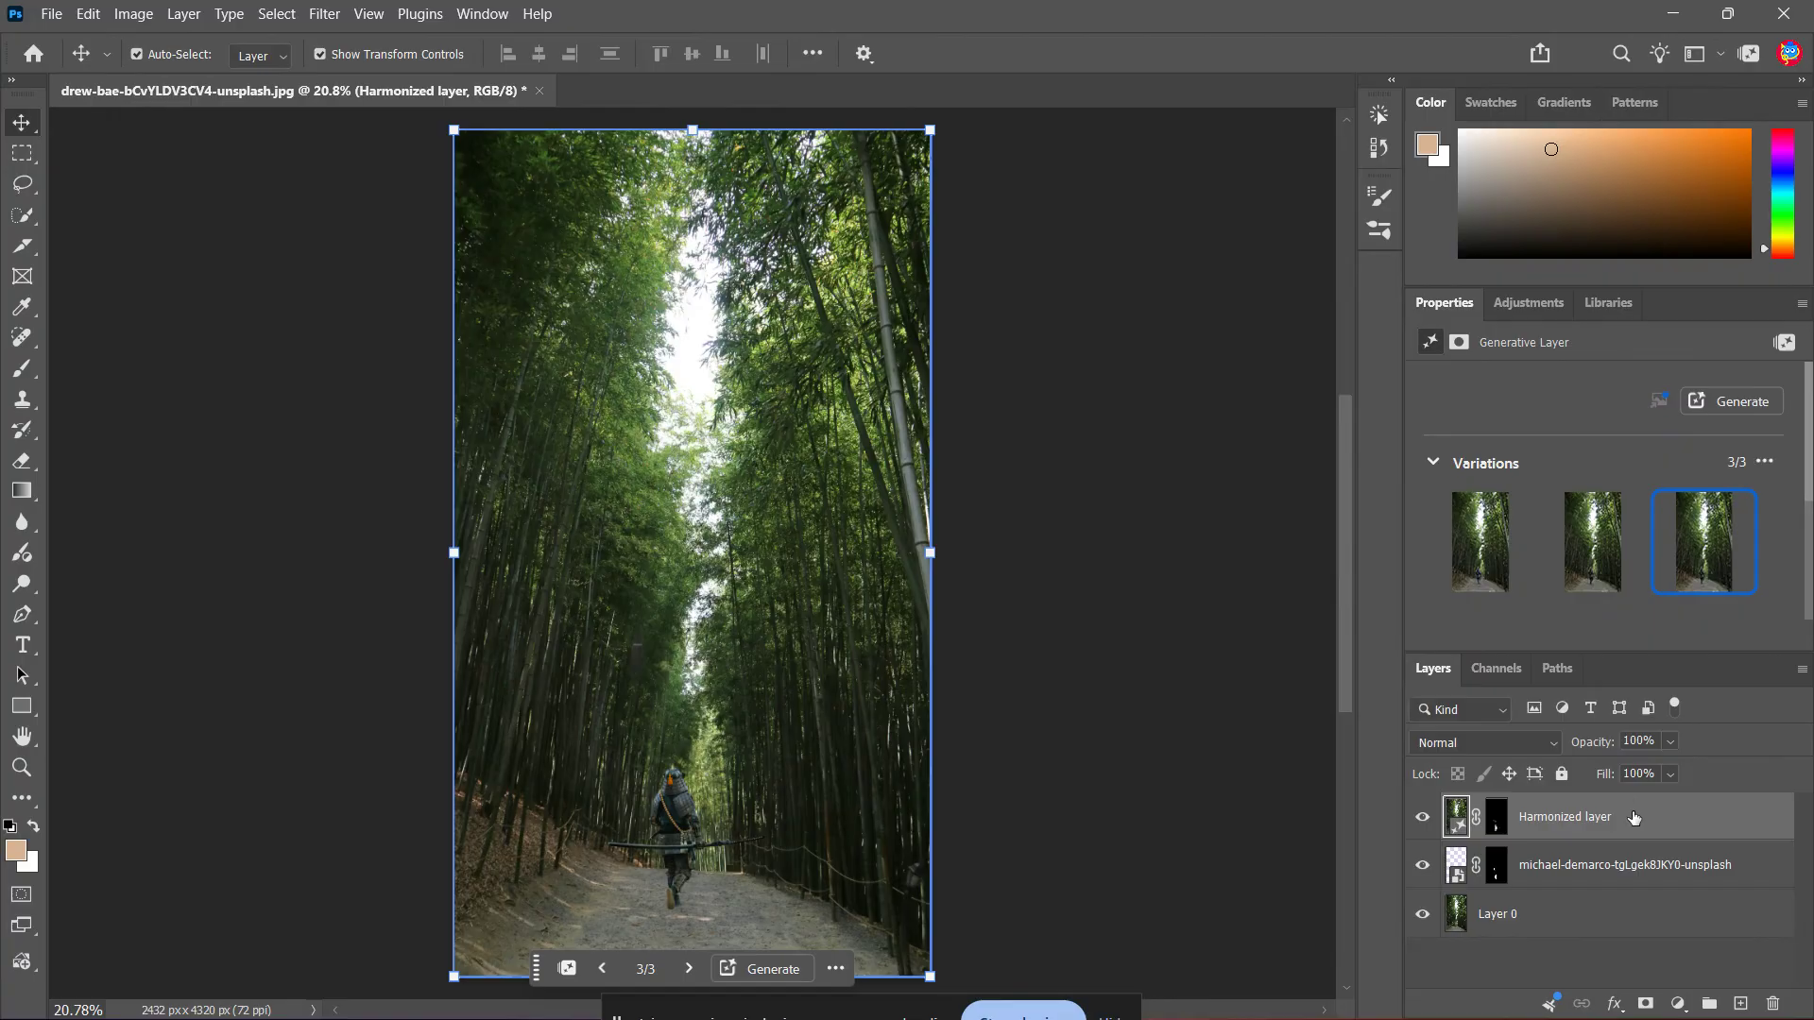
Step: Duplicate the masked michael-demarco-tgLgek8JKY0-unsplash layer and move the copy above the Harmonized layer
{"action": "left_click", "coordinate": [1541, 864]}
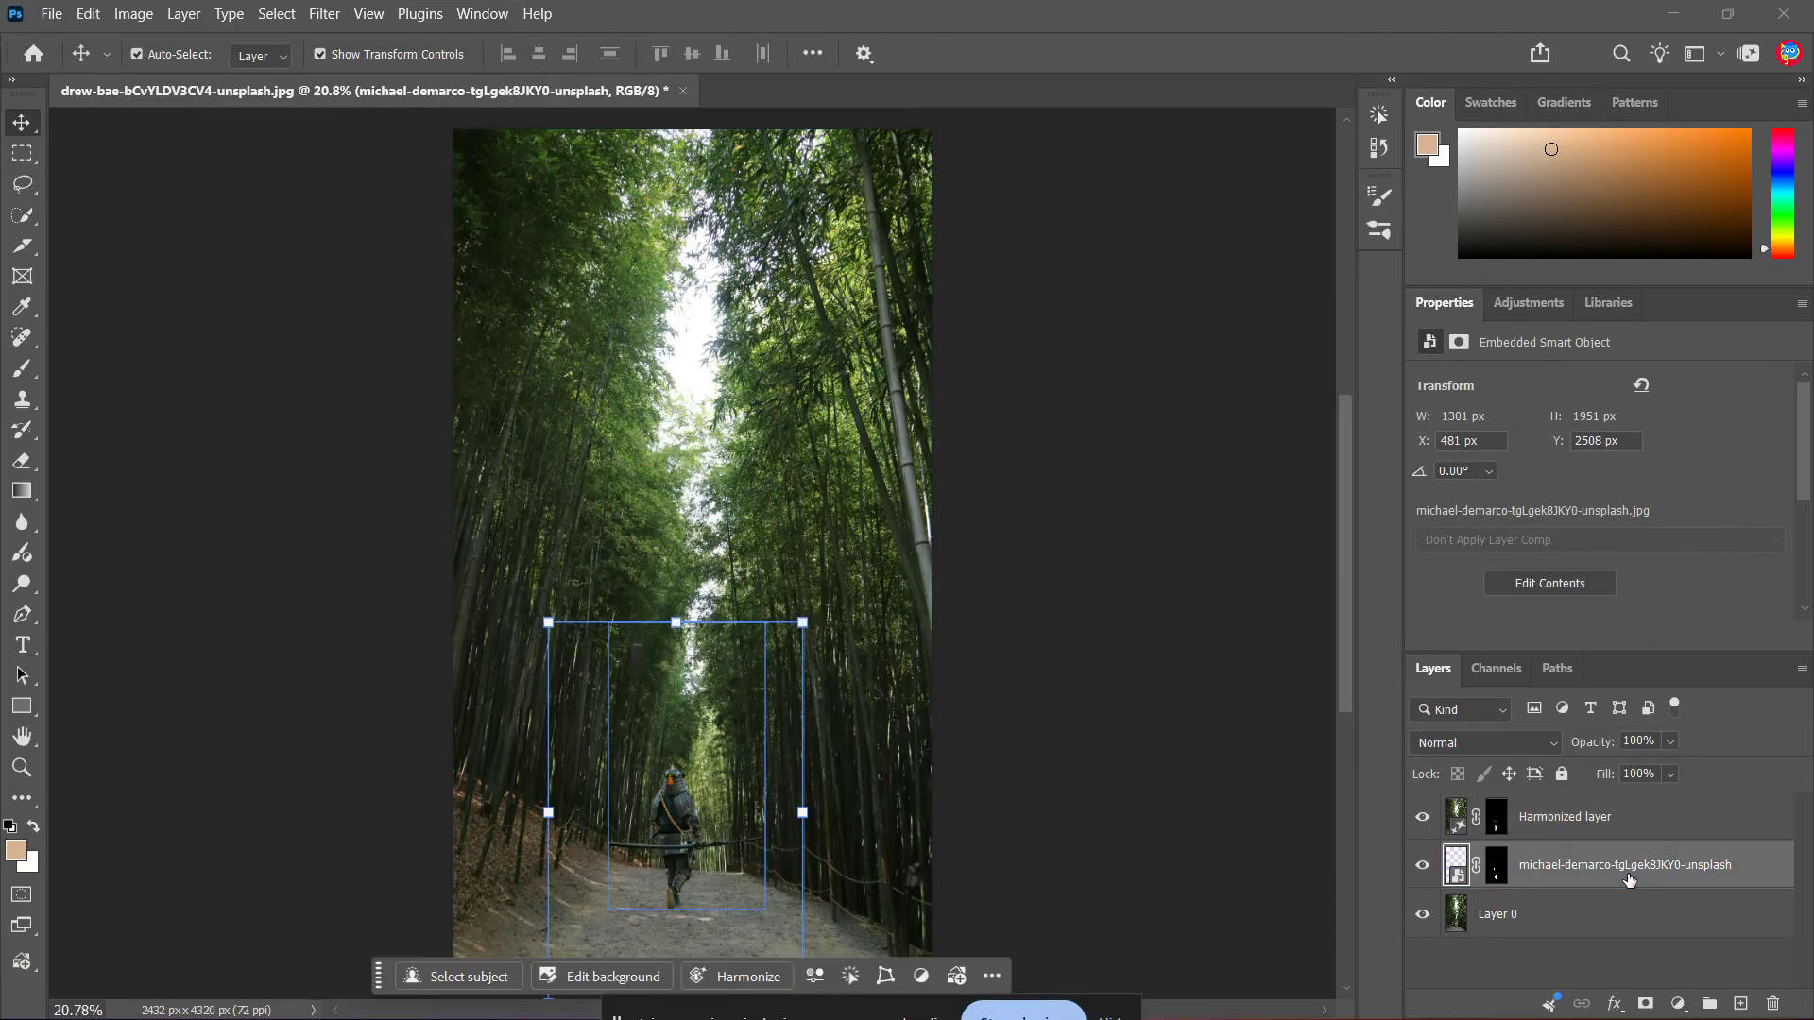
{"action": "key", "text": "ctrl+j"}
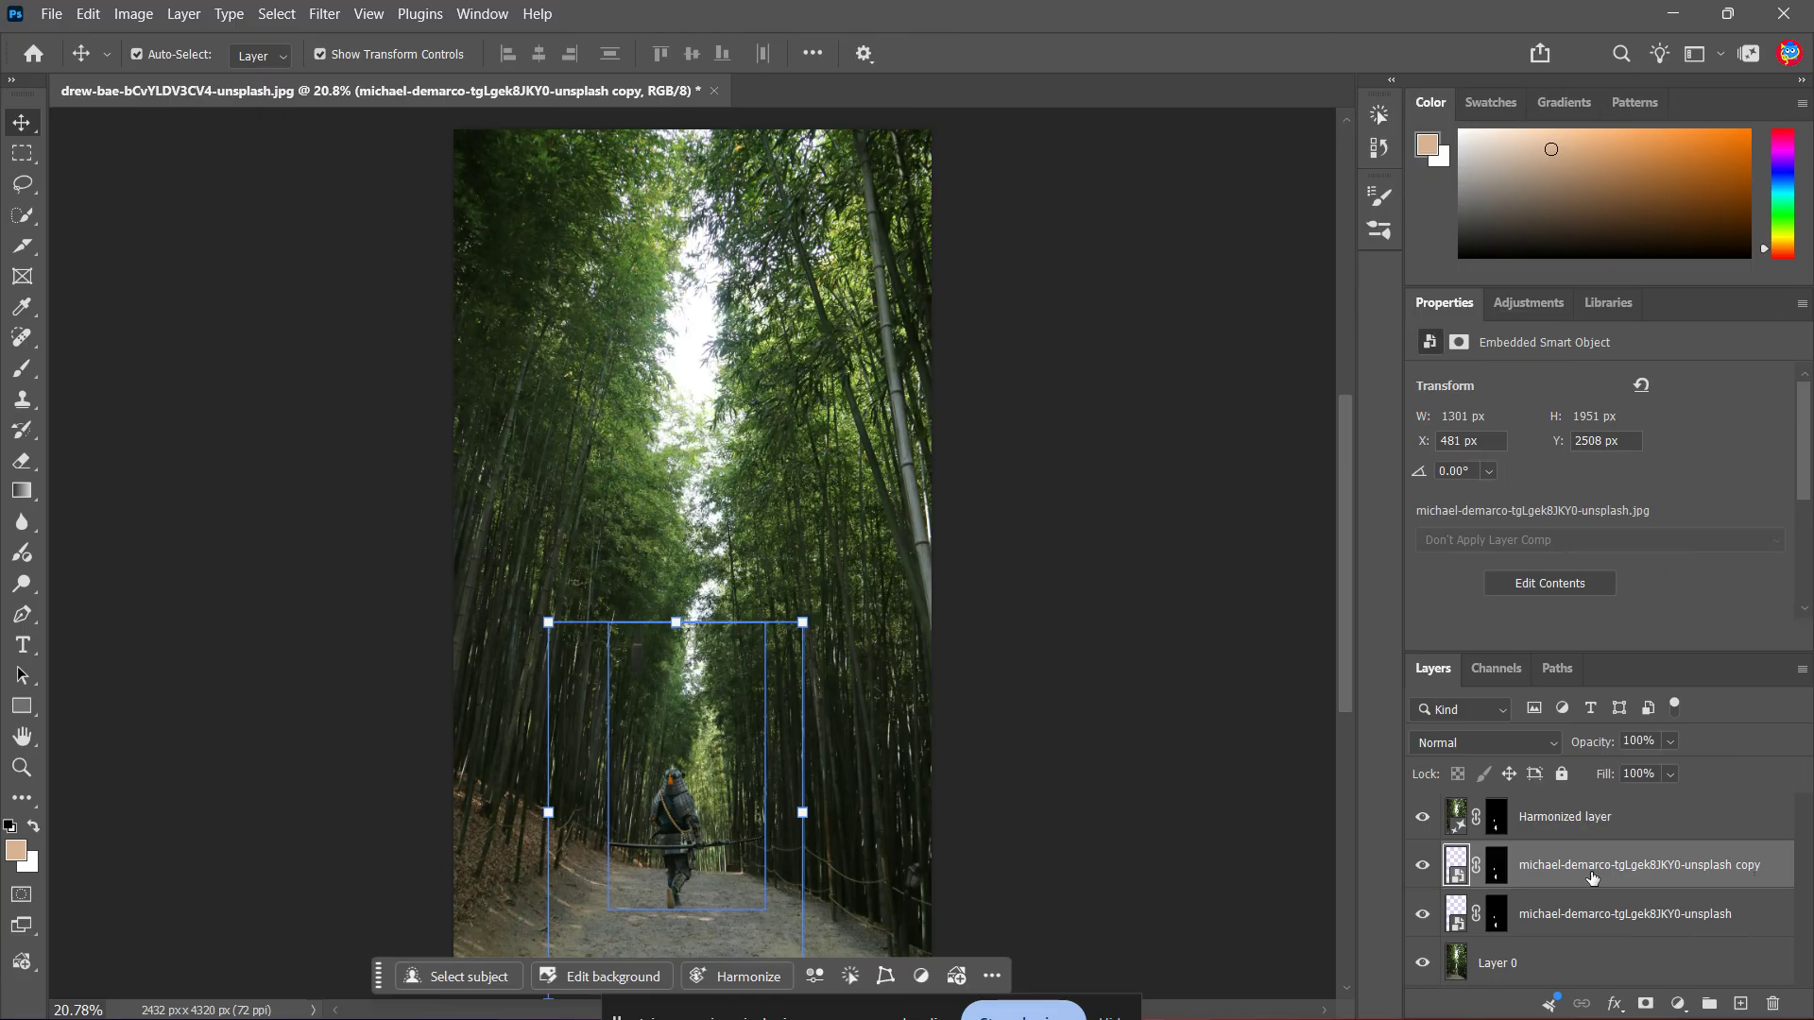
{"action": "left_click_drag", "start_coordinate": [1593, 877], "coordinate": [1590, 820]}
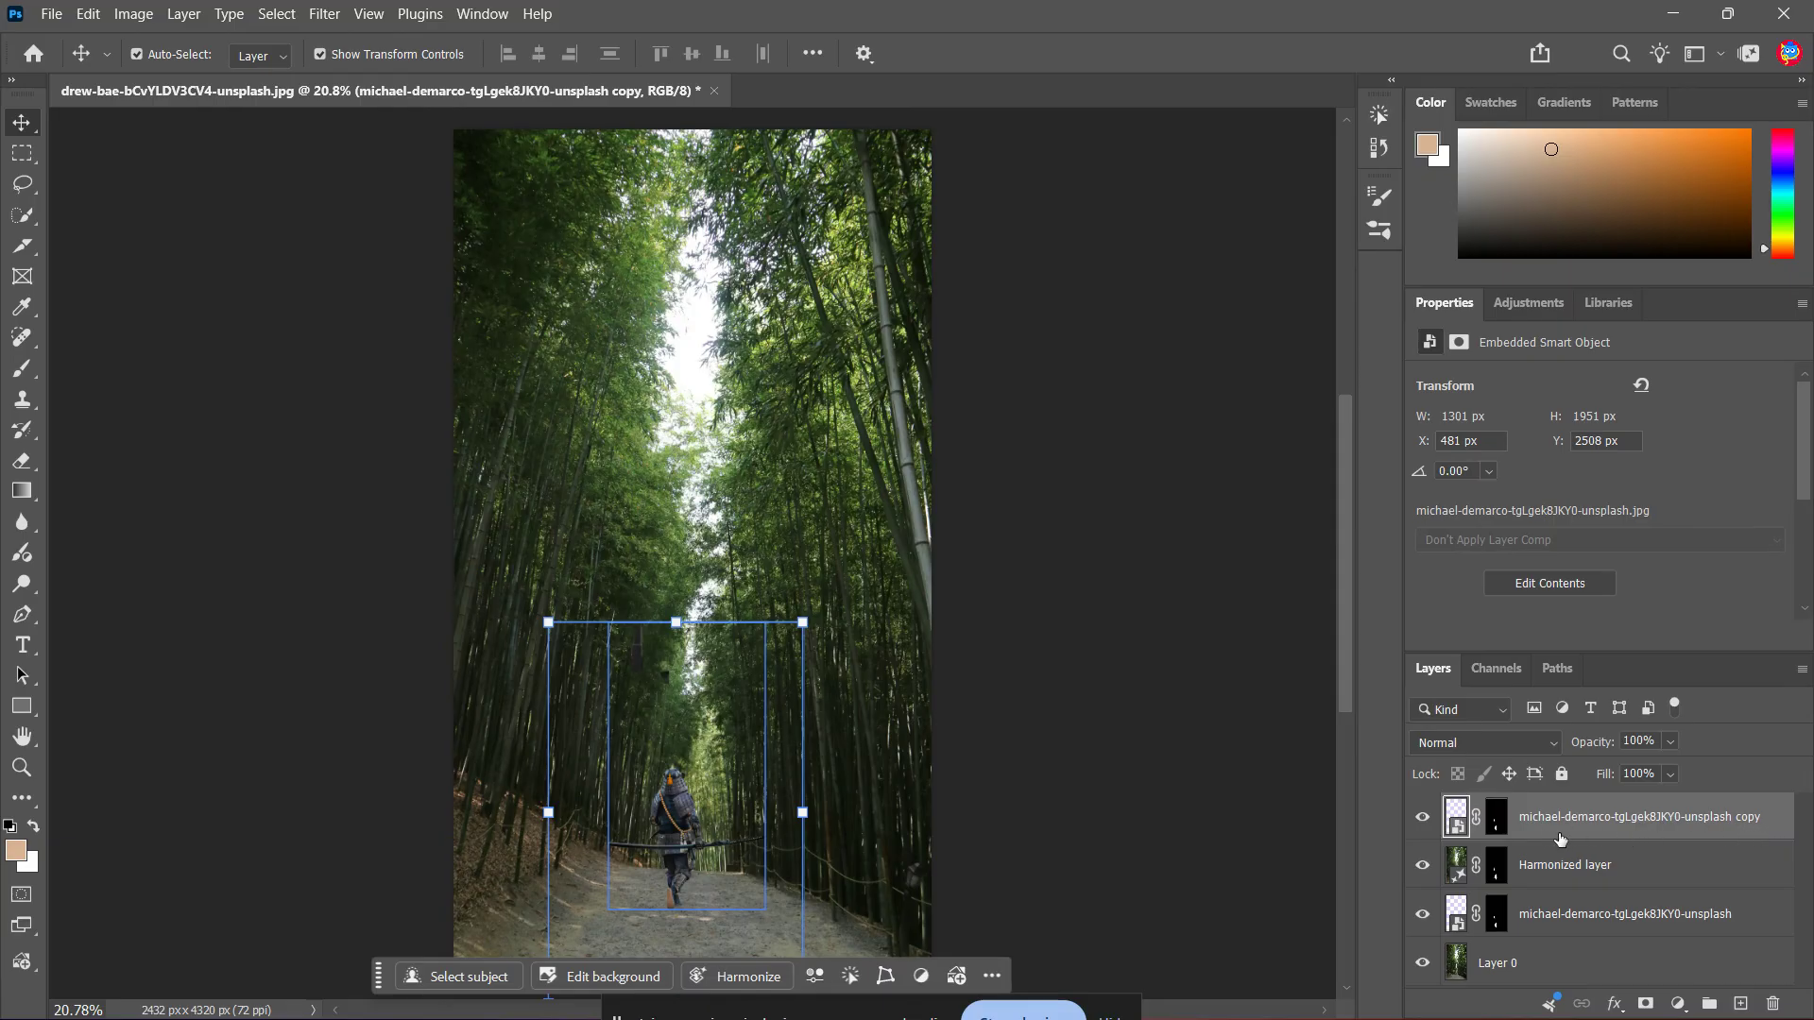
{"action": "left_click", "coordinate": [184, 14]}
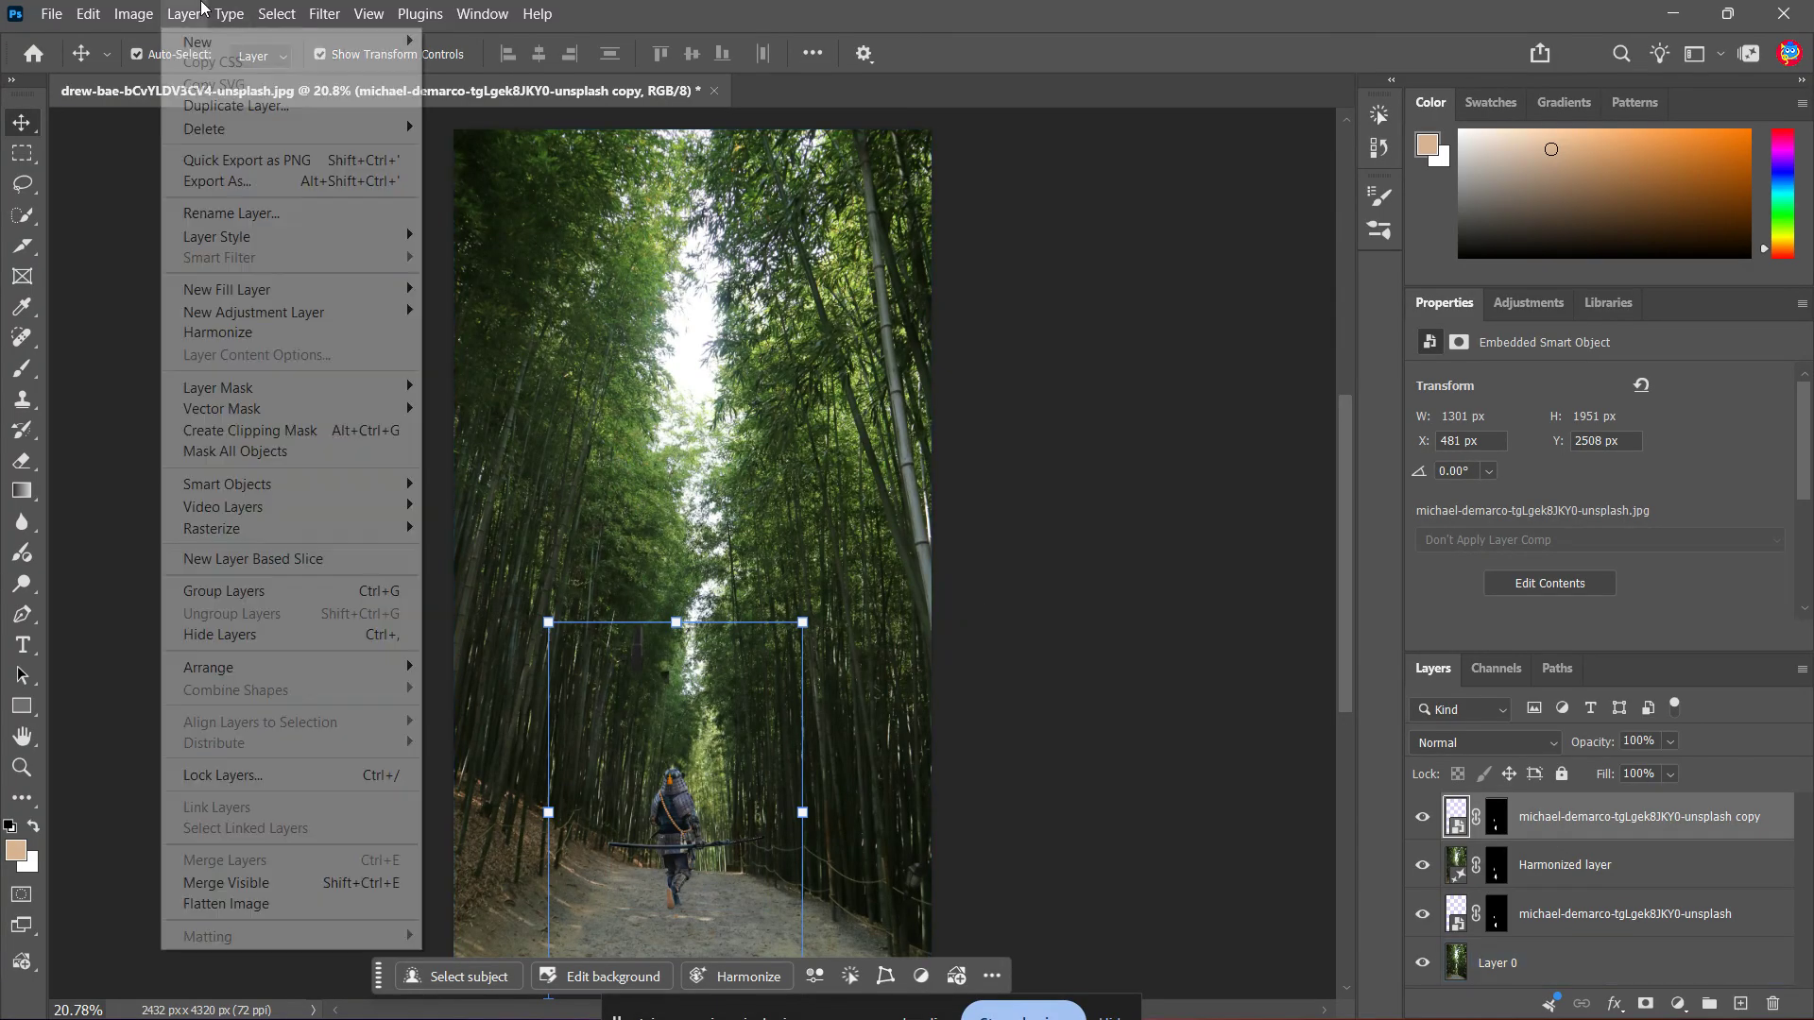
{"action": "mouse_move", "coordinate": [366, 387]}
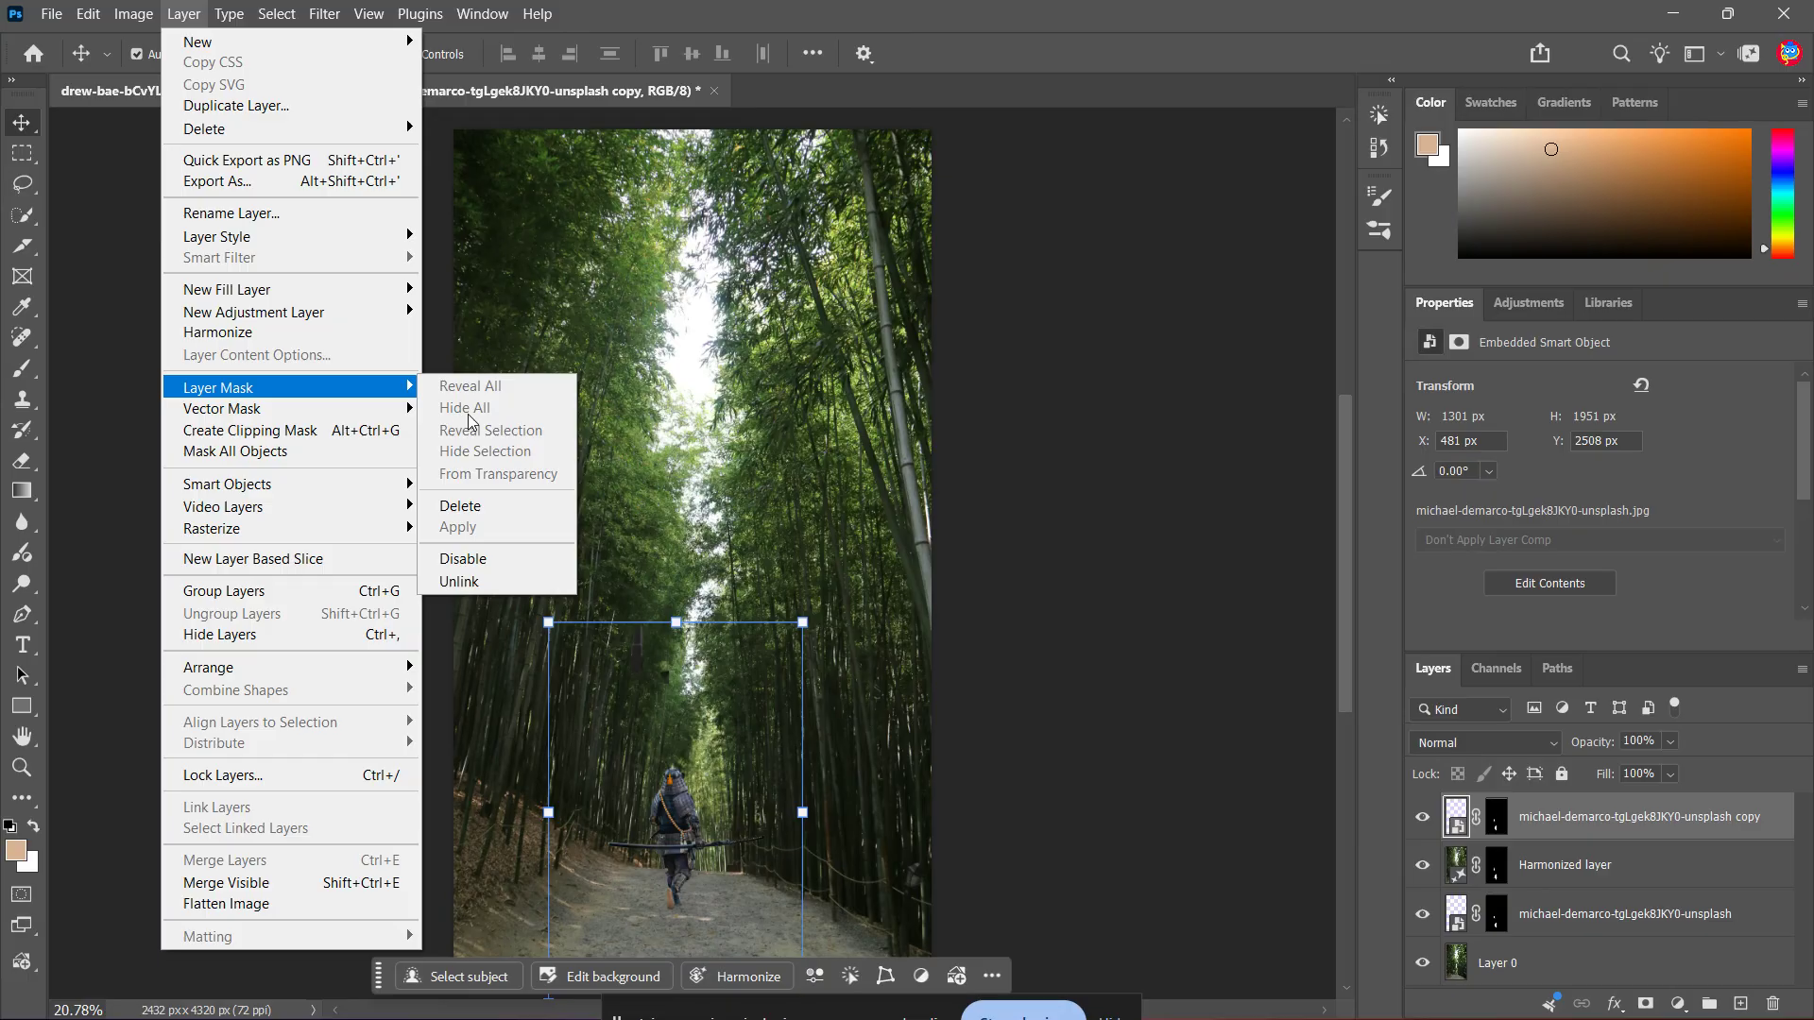
{"action": "left_click", "coordinate": [1586, 828]}
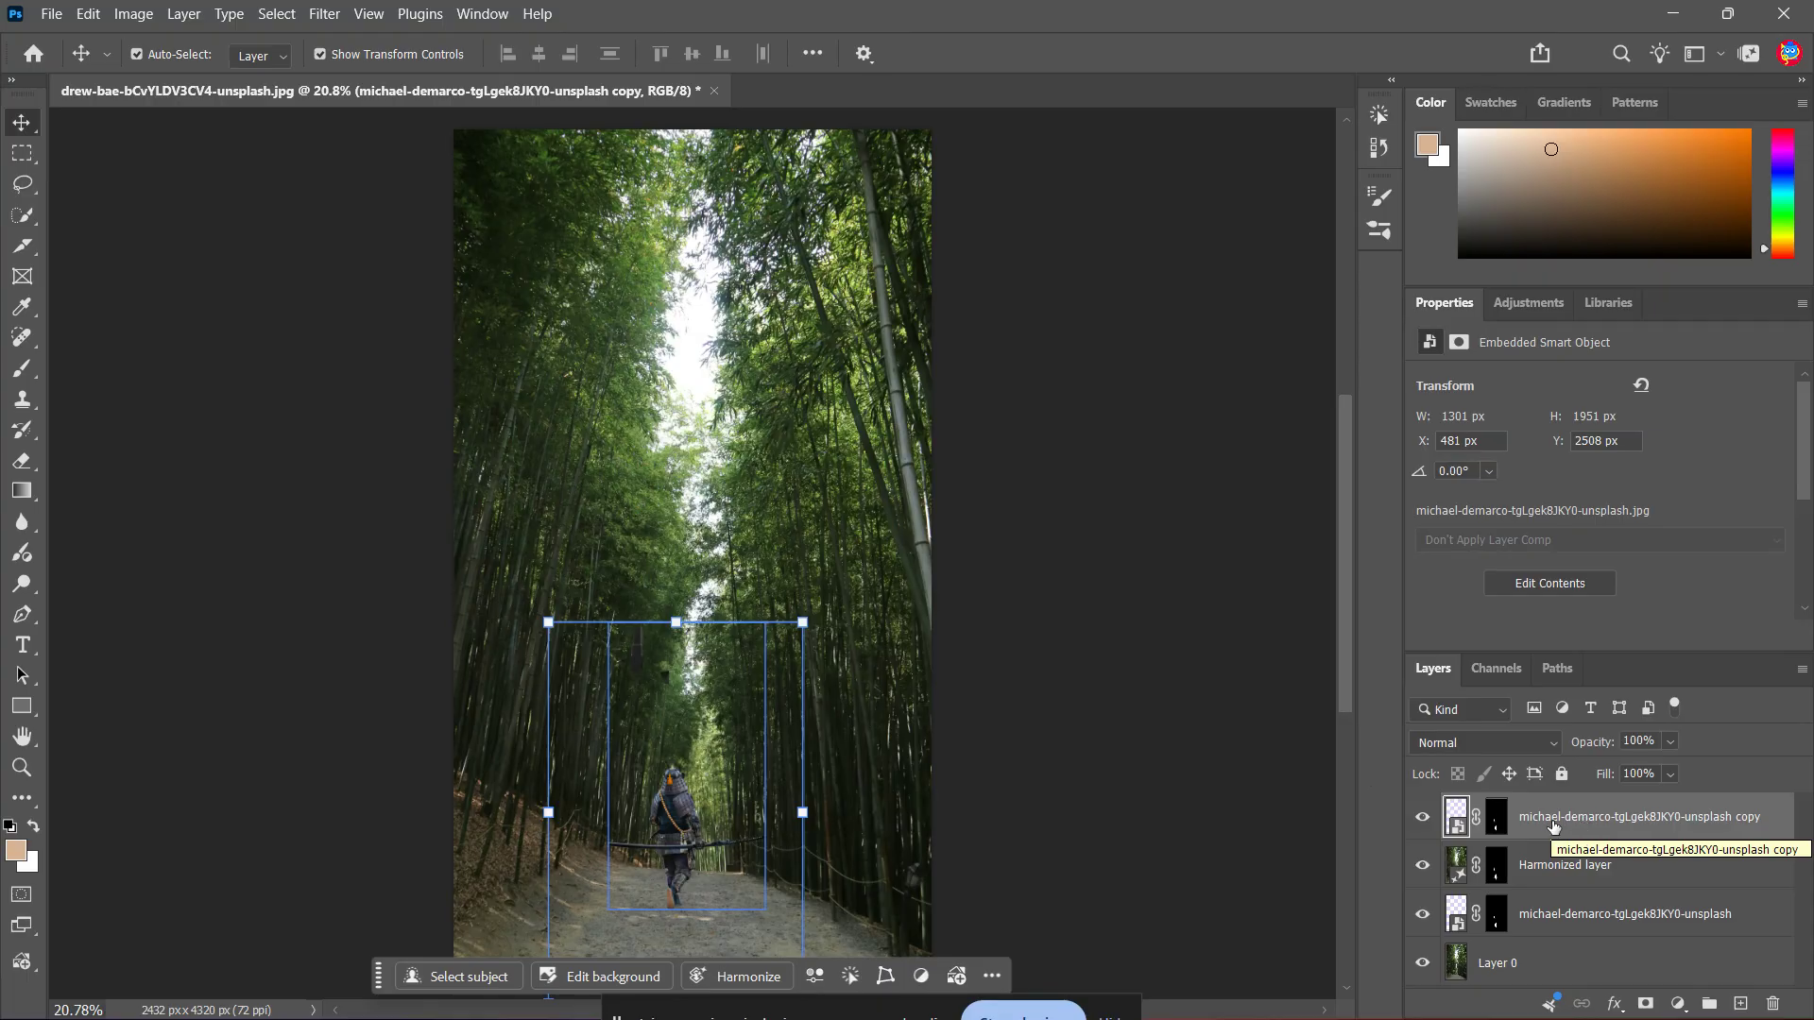
Step: Activate the Brush tool and set the foreground colour to white, ffffff
{"action": "key", "text": "b"}
{"action": "right_click", "coordinate": [882, 404]}
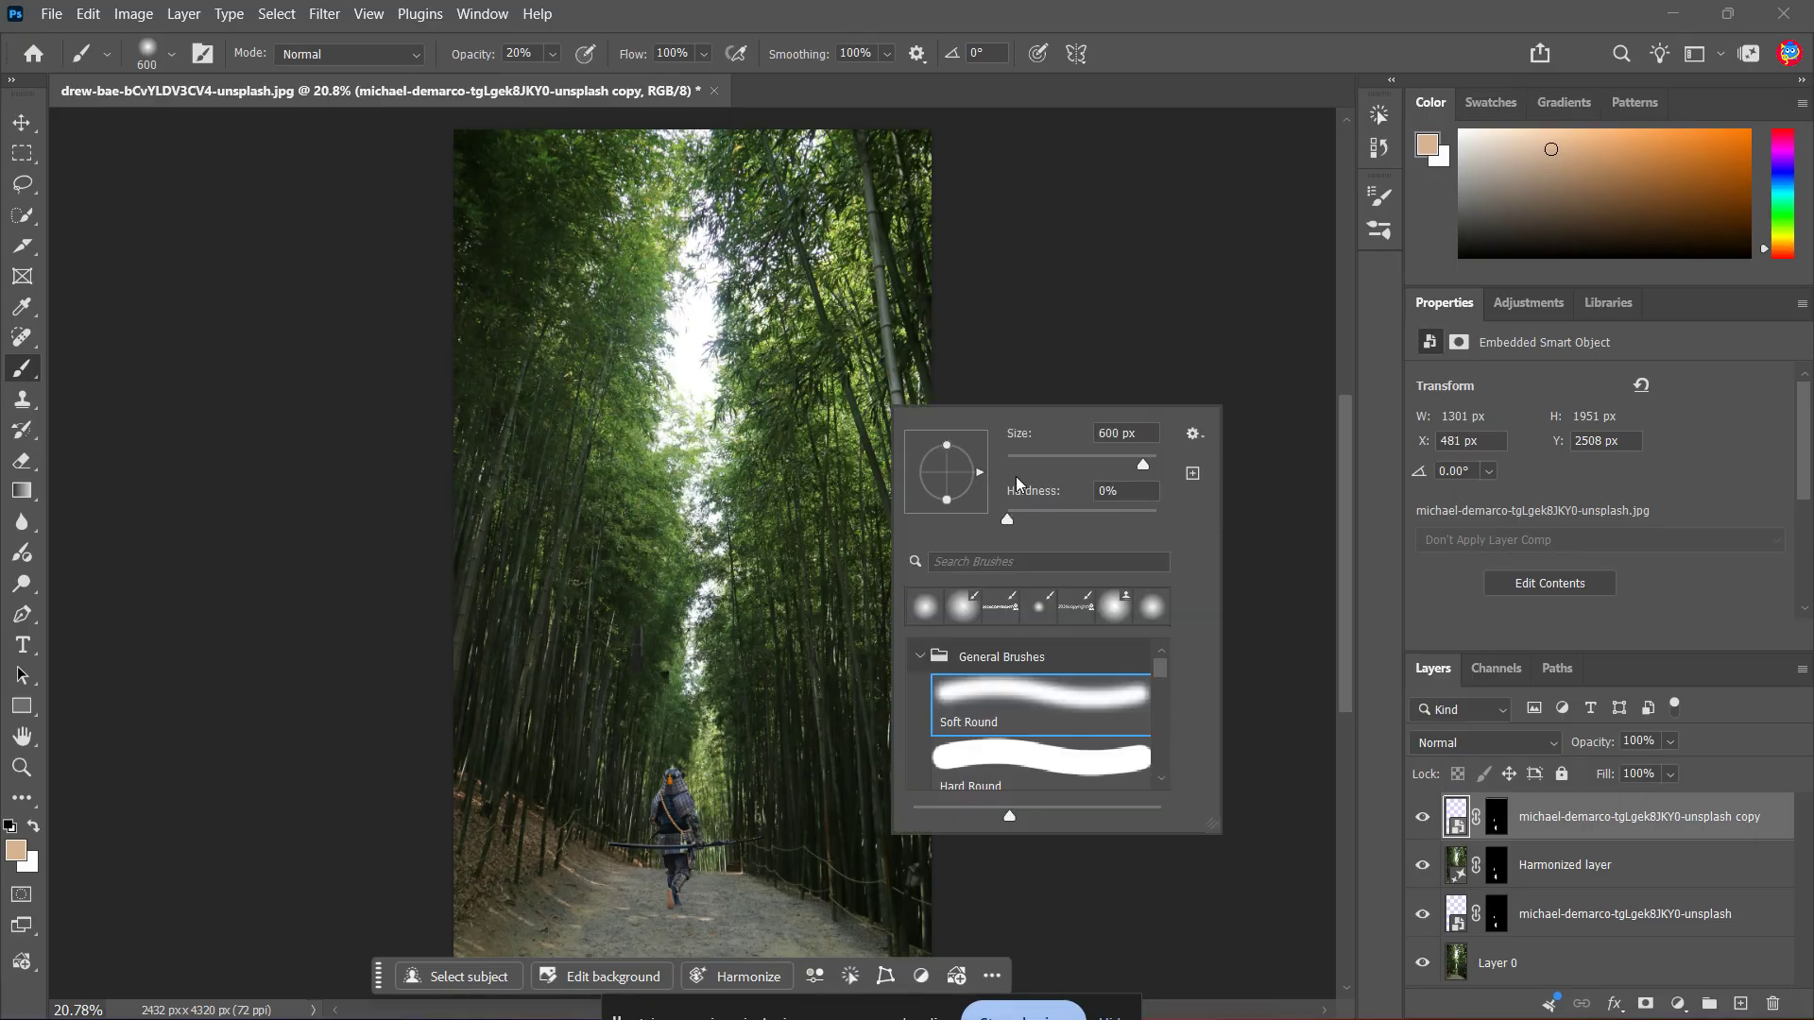
{"action": "left_click", "coordinate": [518, 54]}
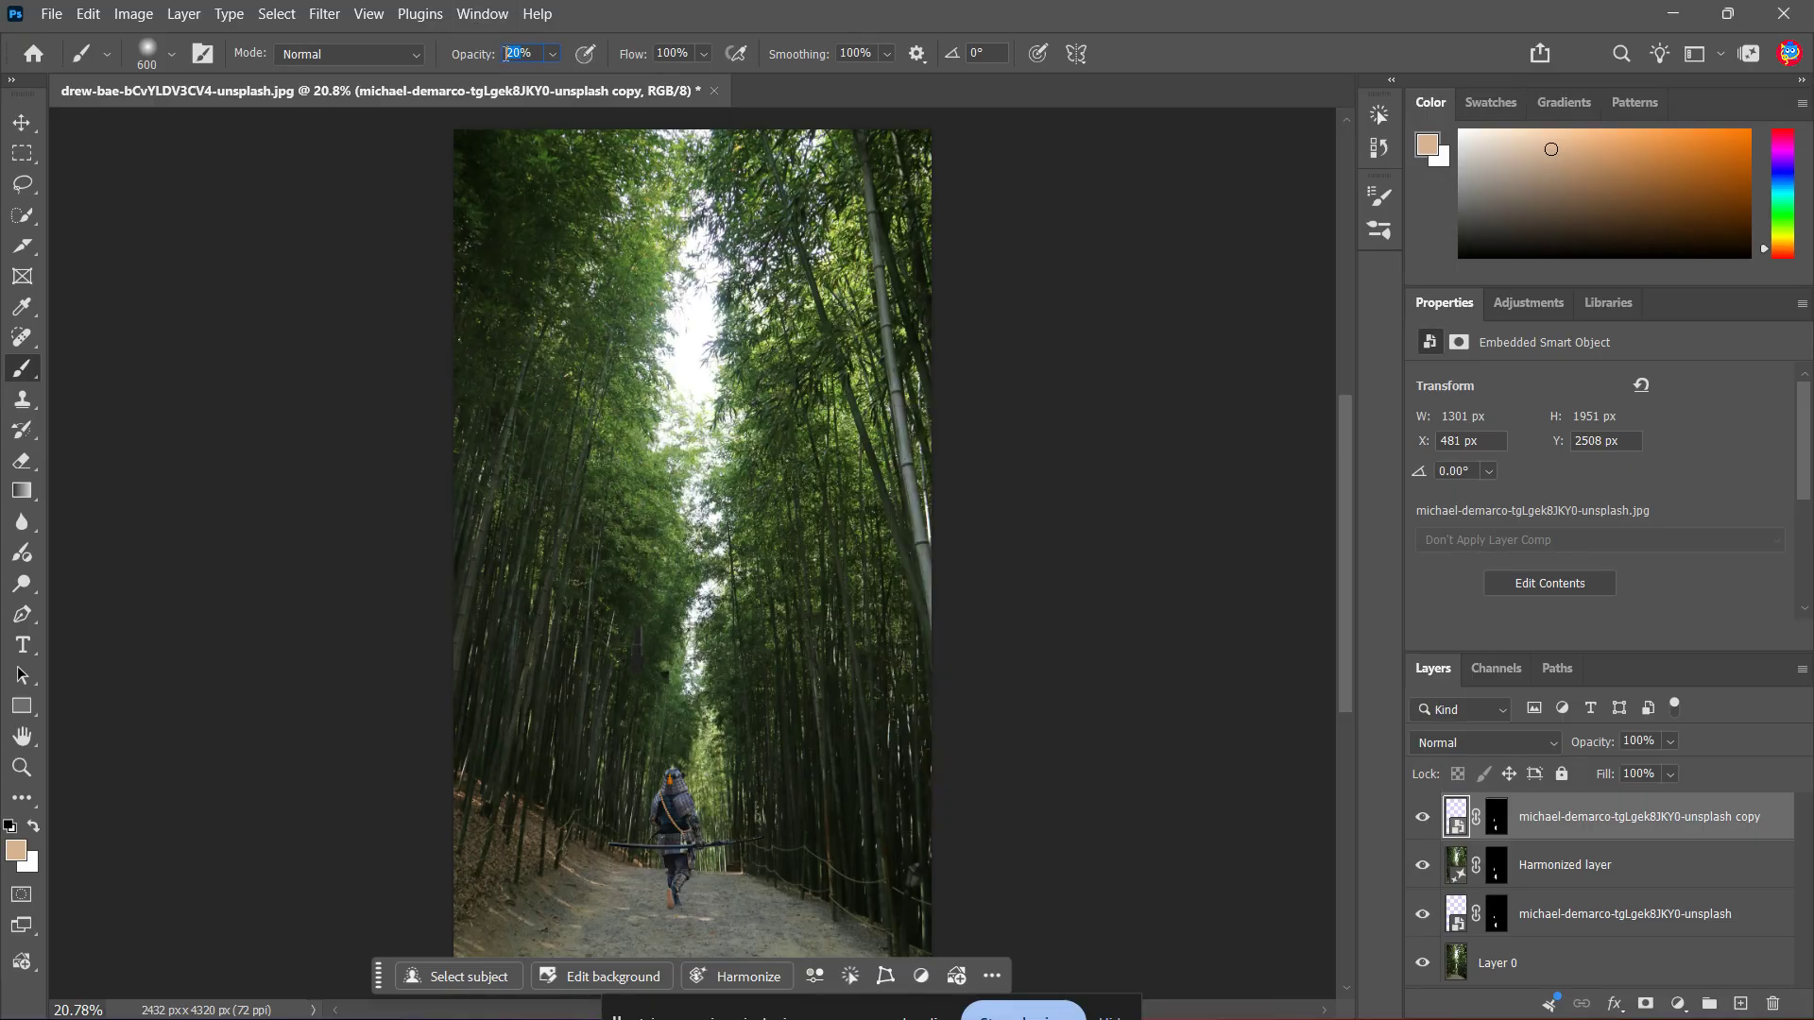
{"action": "left_click", "coordinate": [16, 850]}
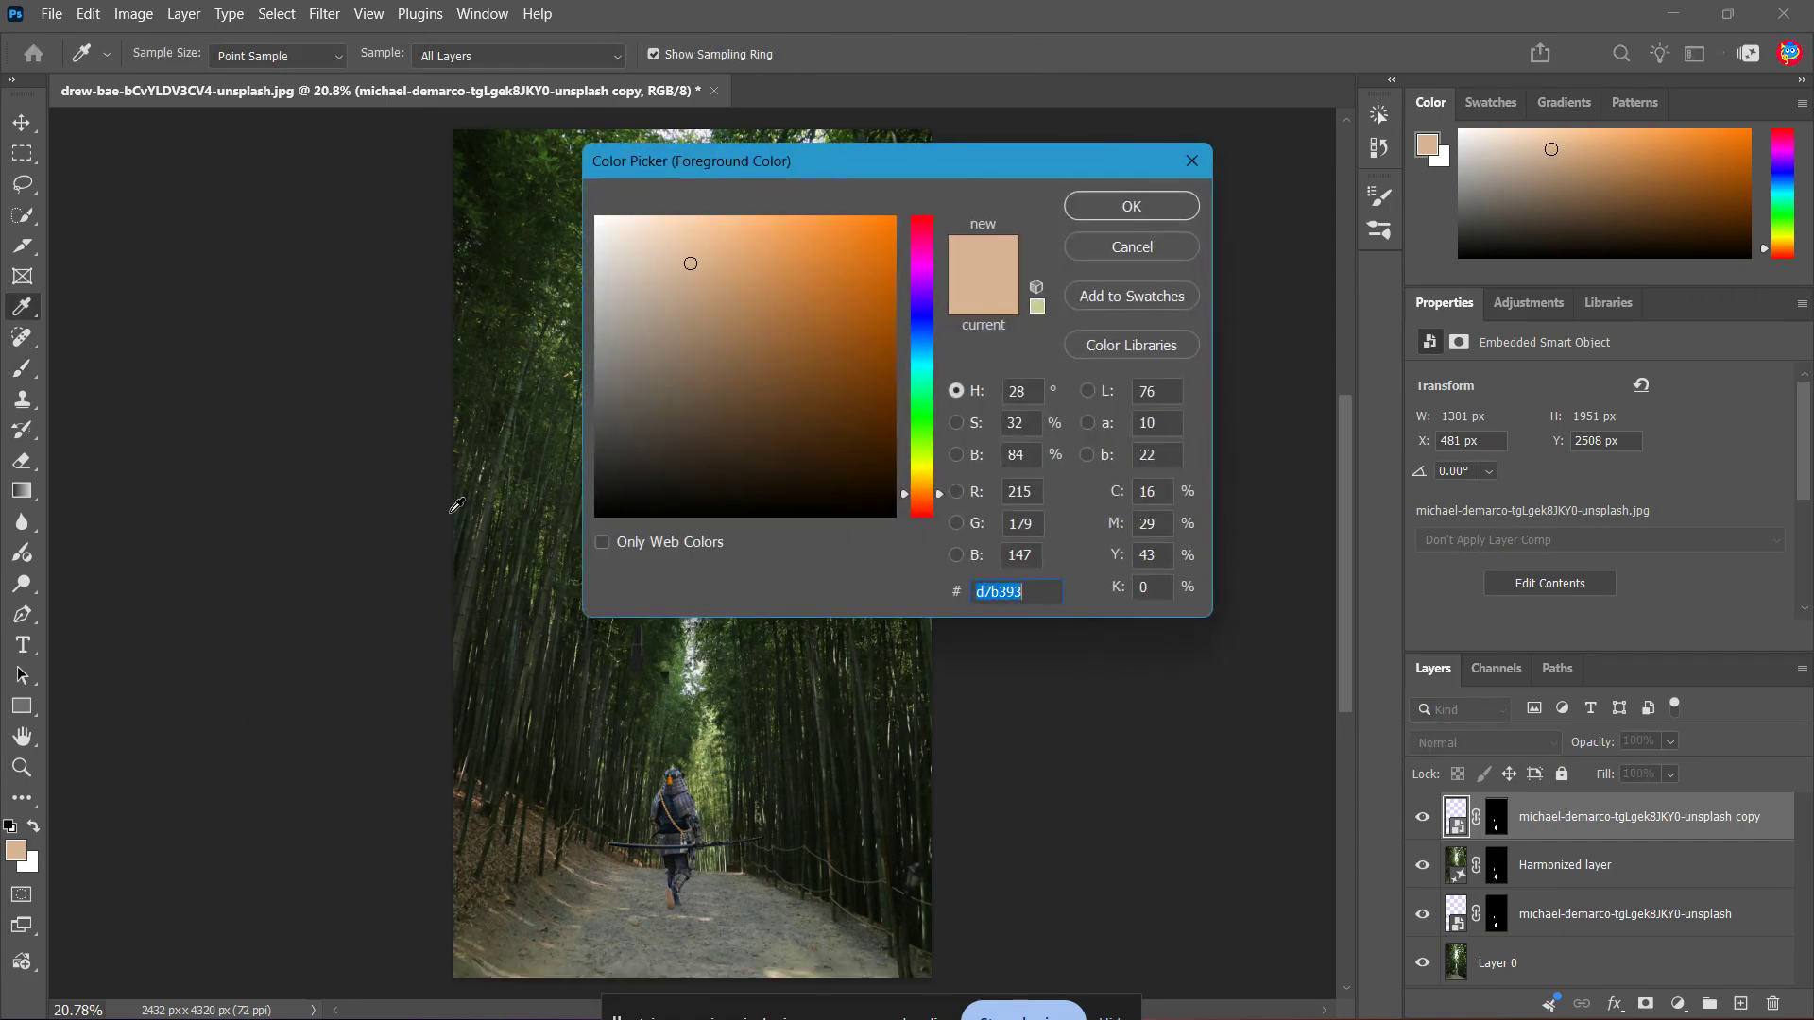
{"action": "type", "text": "ffffff"}
{"action": "left_click", "coordinate": [1096, 208]}
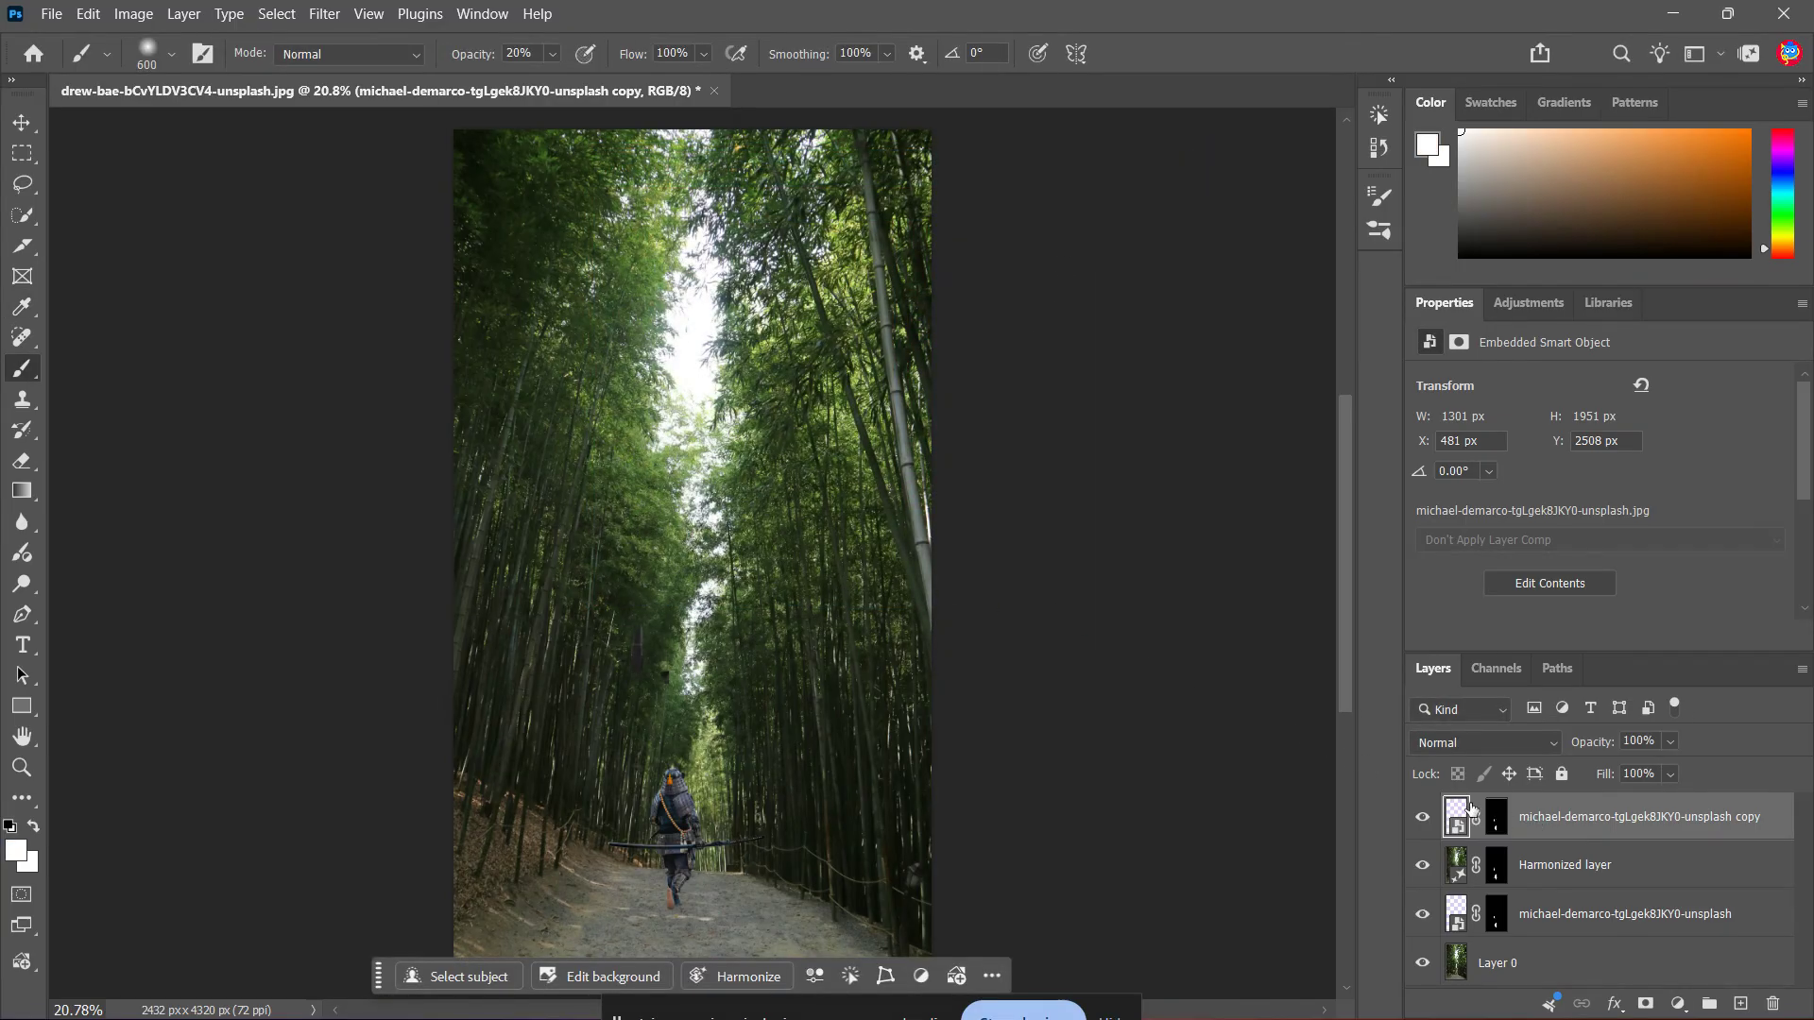
Step: Target the layer mask of the top samurai copy and reduce the brush size to 60 px
{"action": "left_click", "coordinate": [1496, 816]}
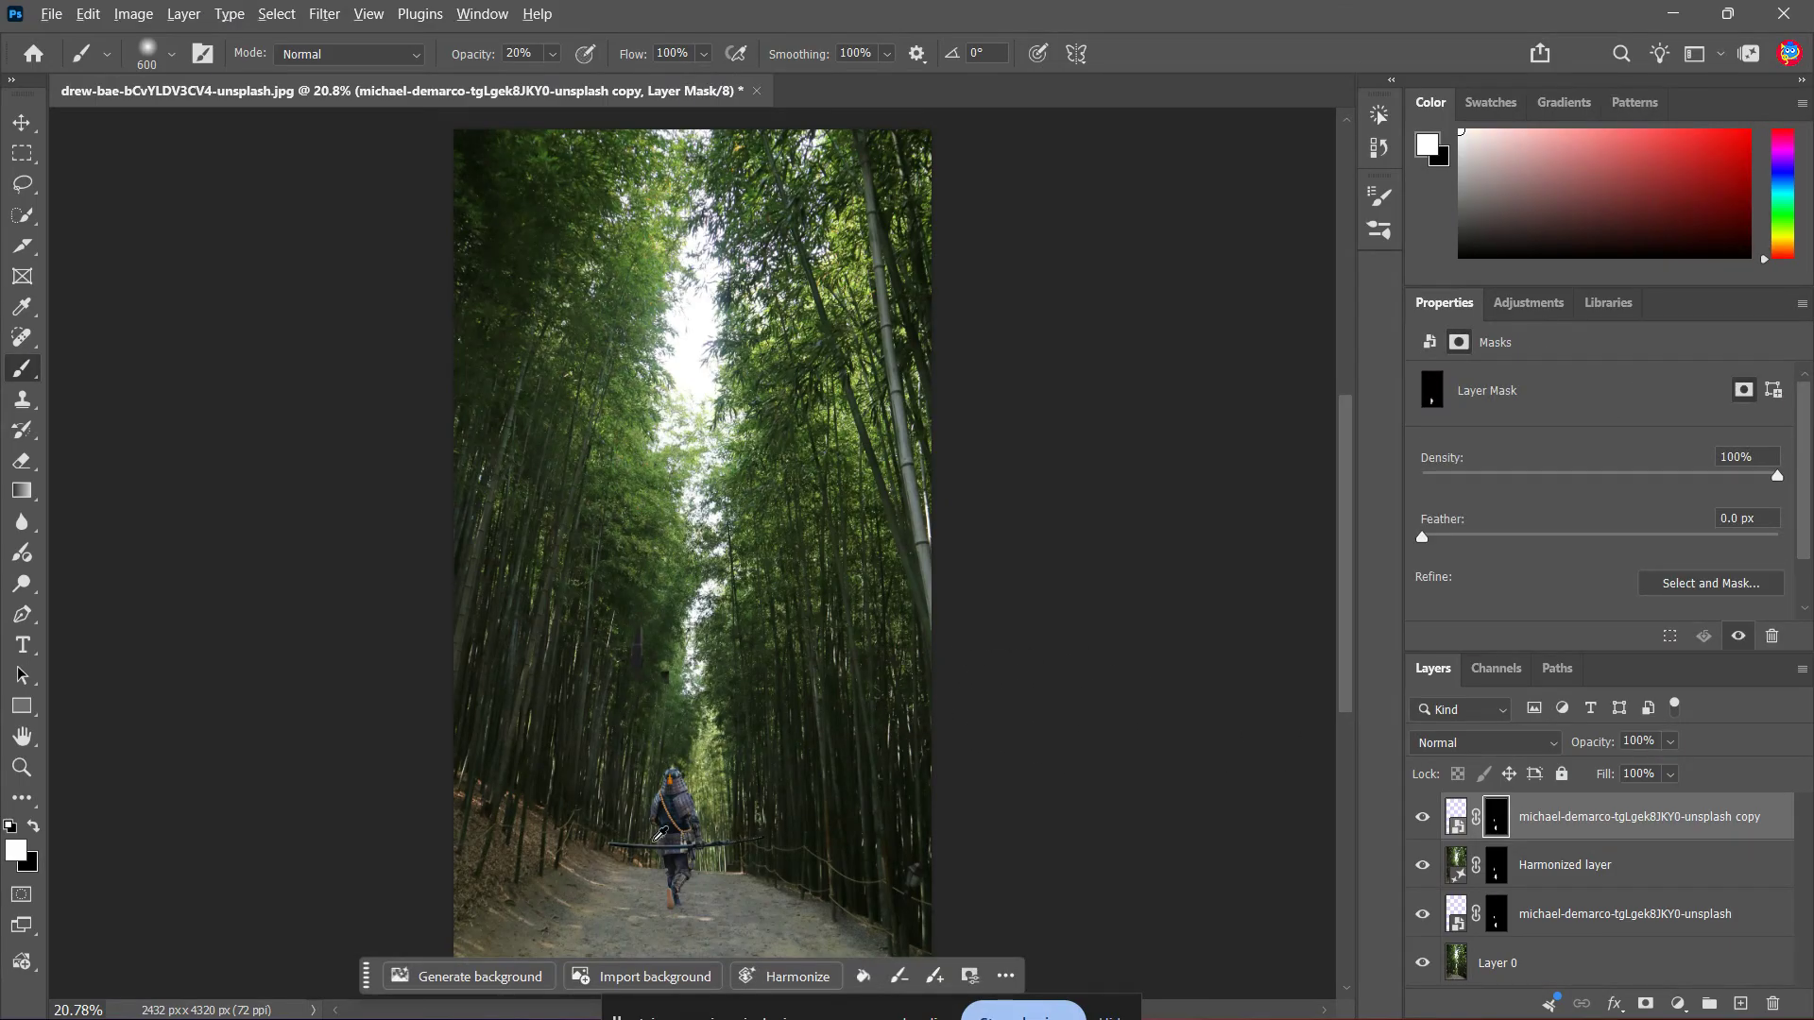
{"action": "scroll", "coordinate": [659, 833], "scroll_direction": "up", "scroll_amount": 10}
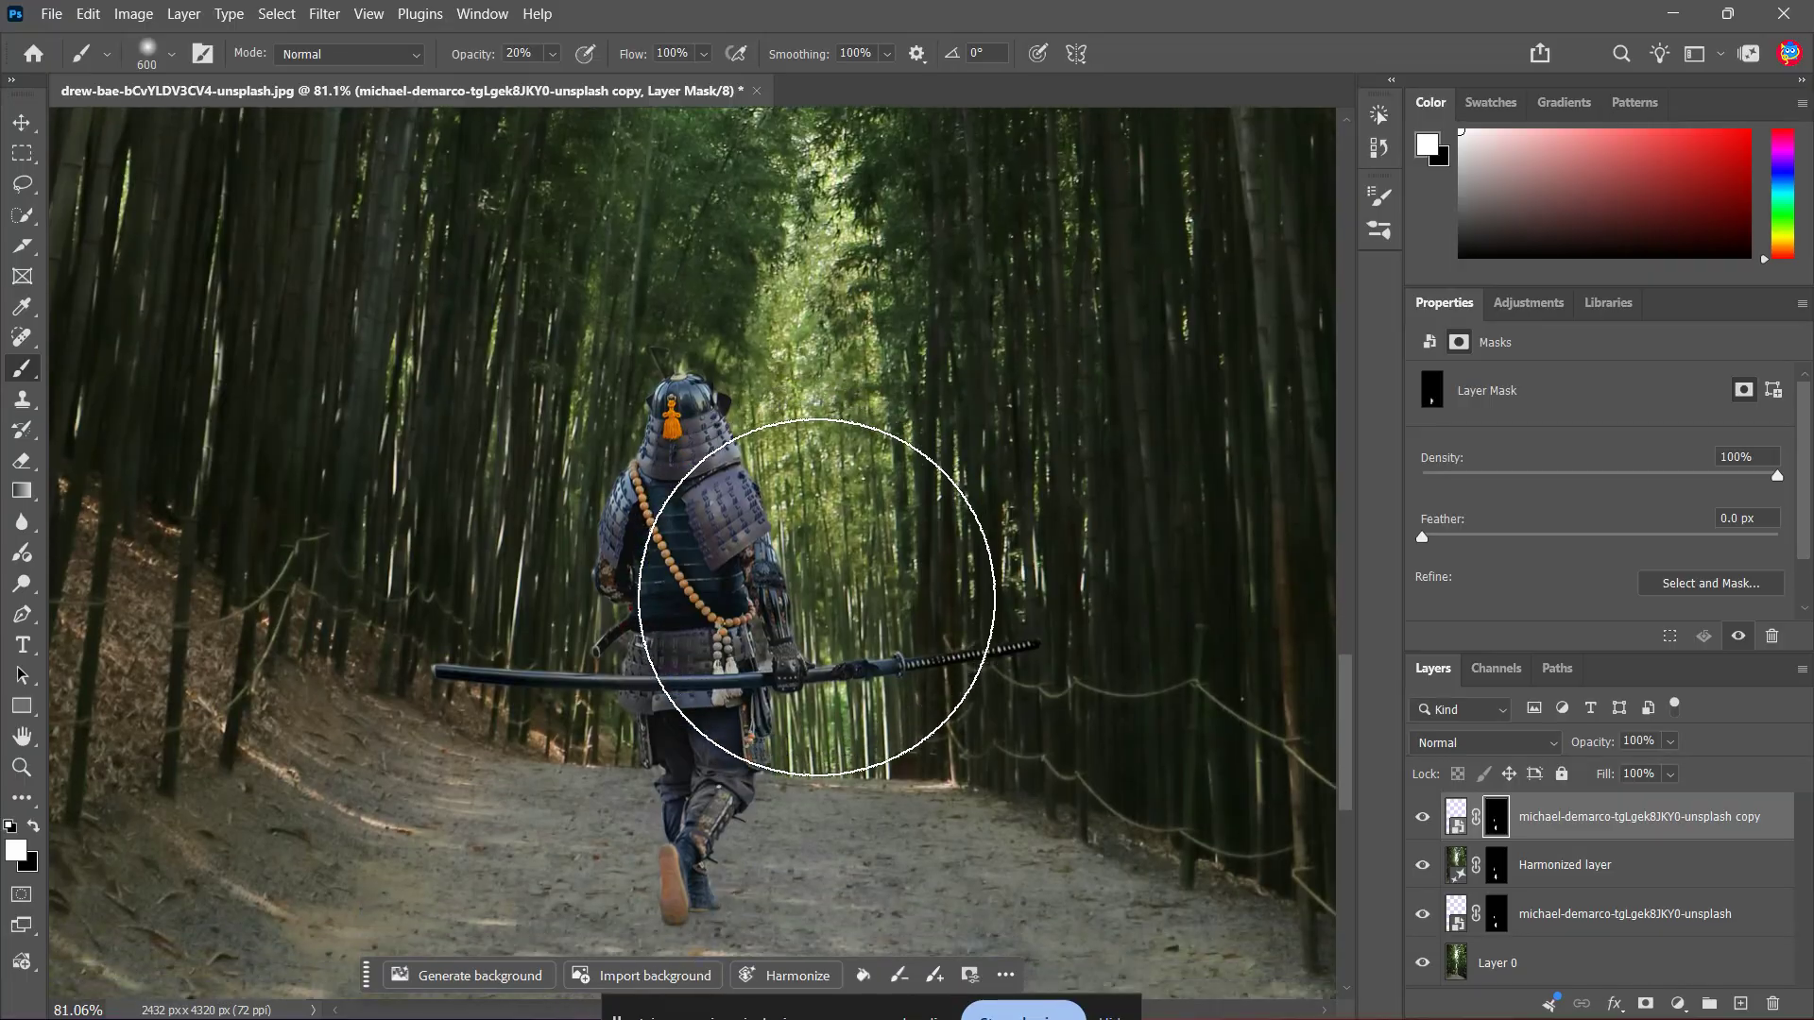
{"action": "scroll", "coordinate": [816, 597], "scroll_direction": "down", "scroll_amount": 2}
{"action": "key", "text": "bracketleft"}
{"action": "key", "text": "bracketleft"}
{"action": "key", "text": "bracketleft"}
{"action": "key", "text": "bracketleft"}
{"action": "key", "text": "bracketleft"}
{"action": "key", "text": "bracketleft"}
{"action": "key", "text": "bracketleft"}
{"action": "key", "text": "bracketleft"}
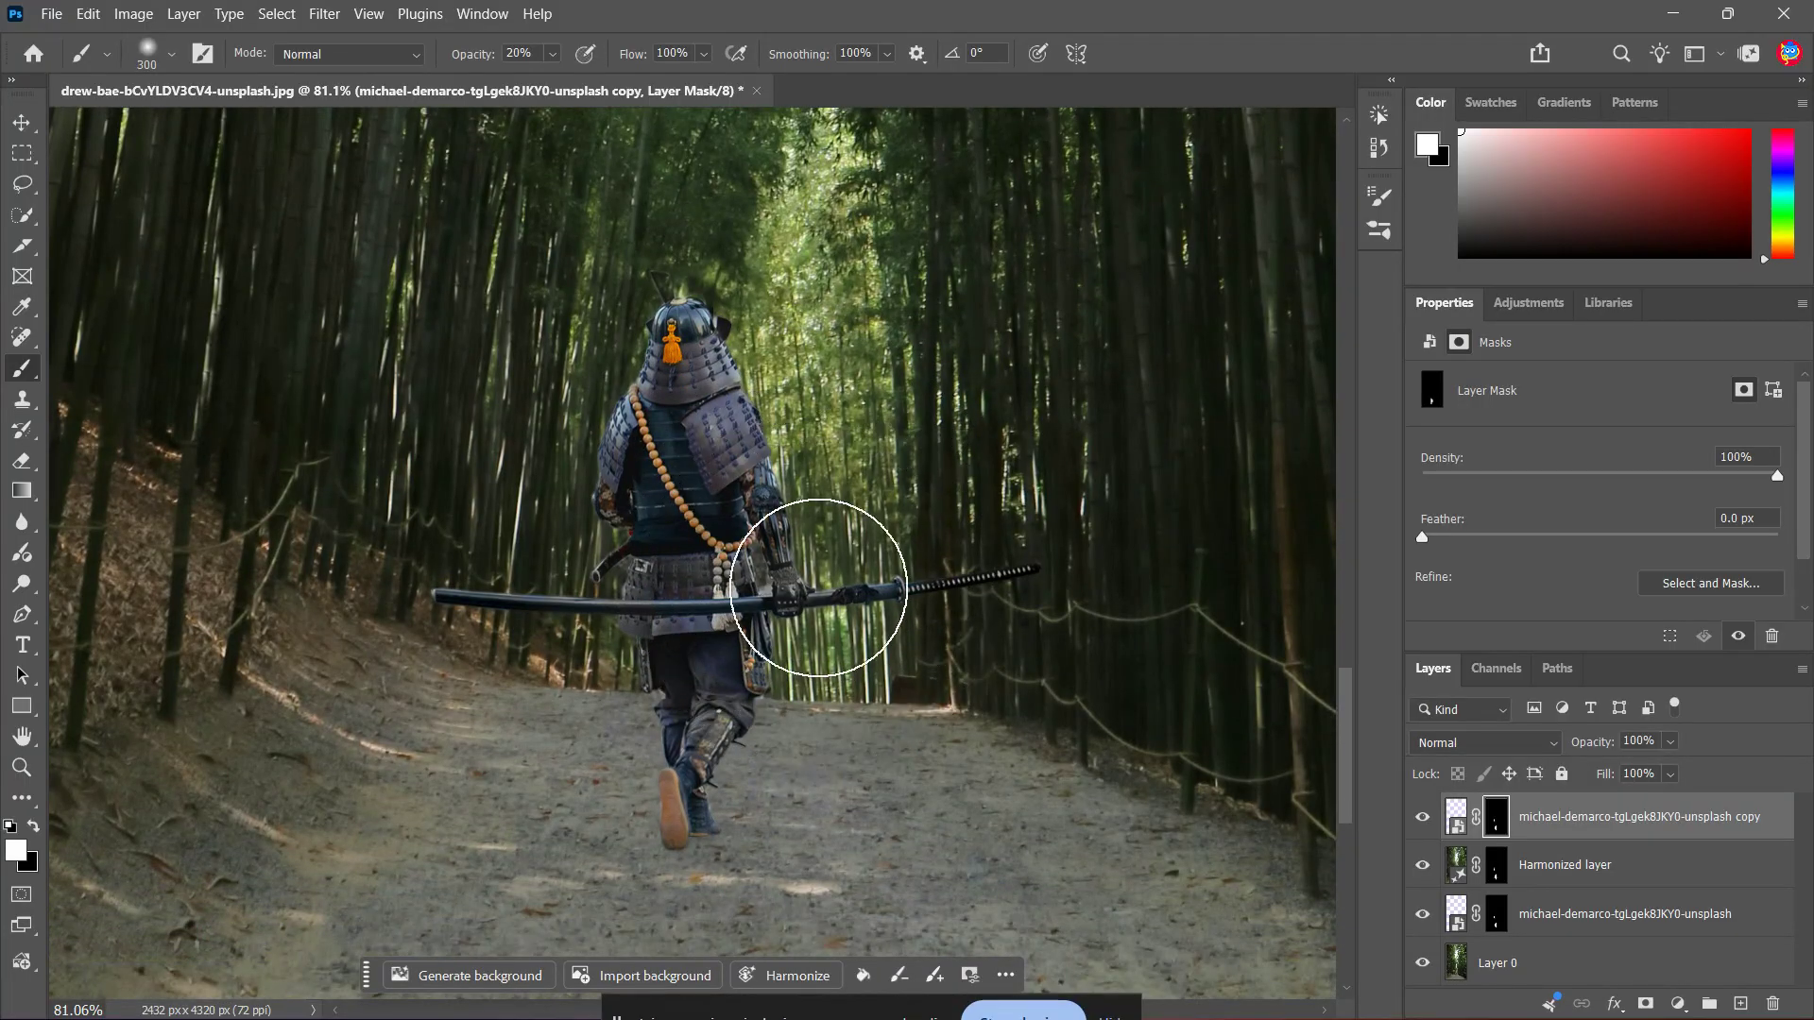
{"action": "key", "text": "bracketleft"}
{"action": "key", "text": "bracketleft"}
{"action": "key", "text": "bracketleft"}
{"action": "key", "text": "bracketleft"}
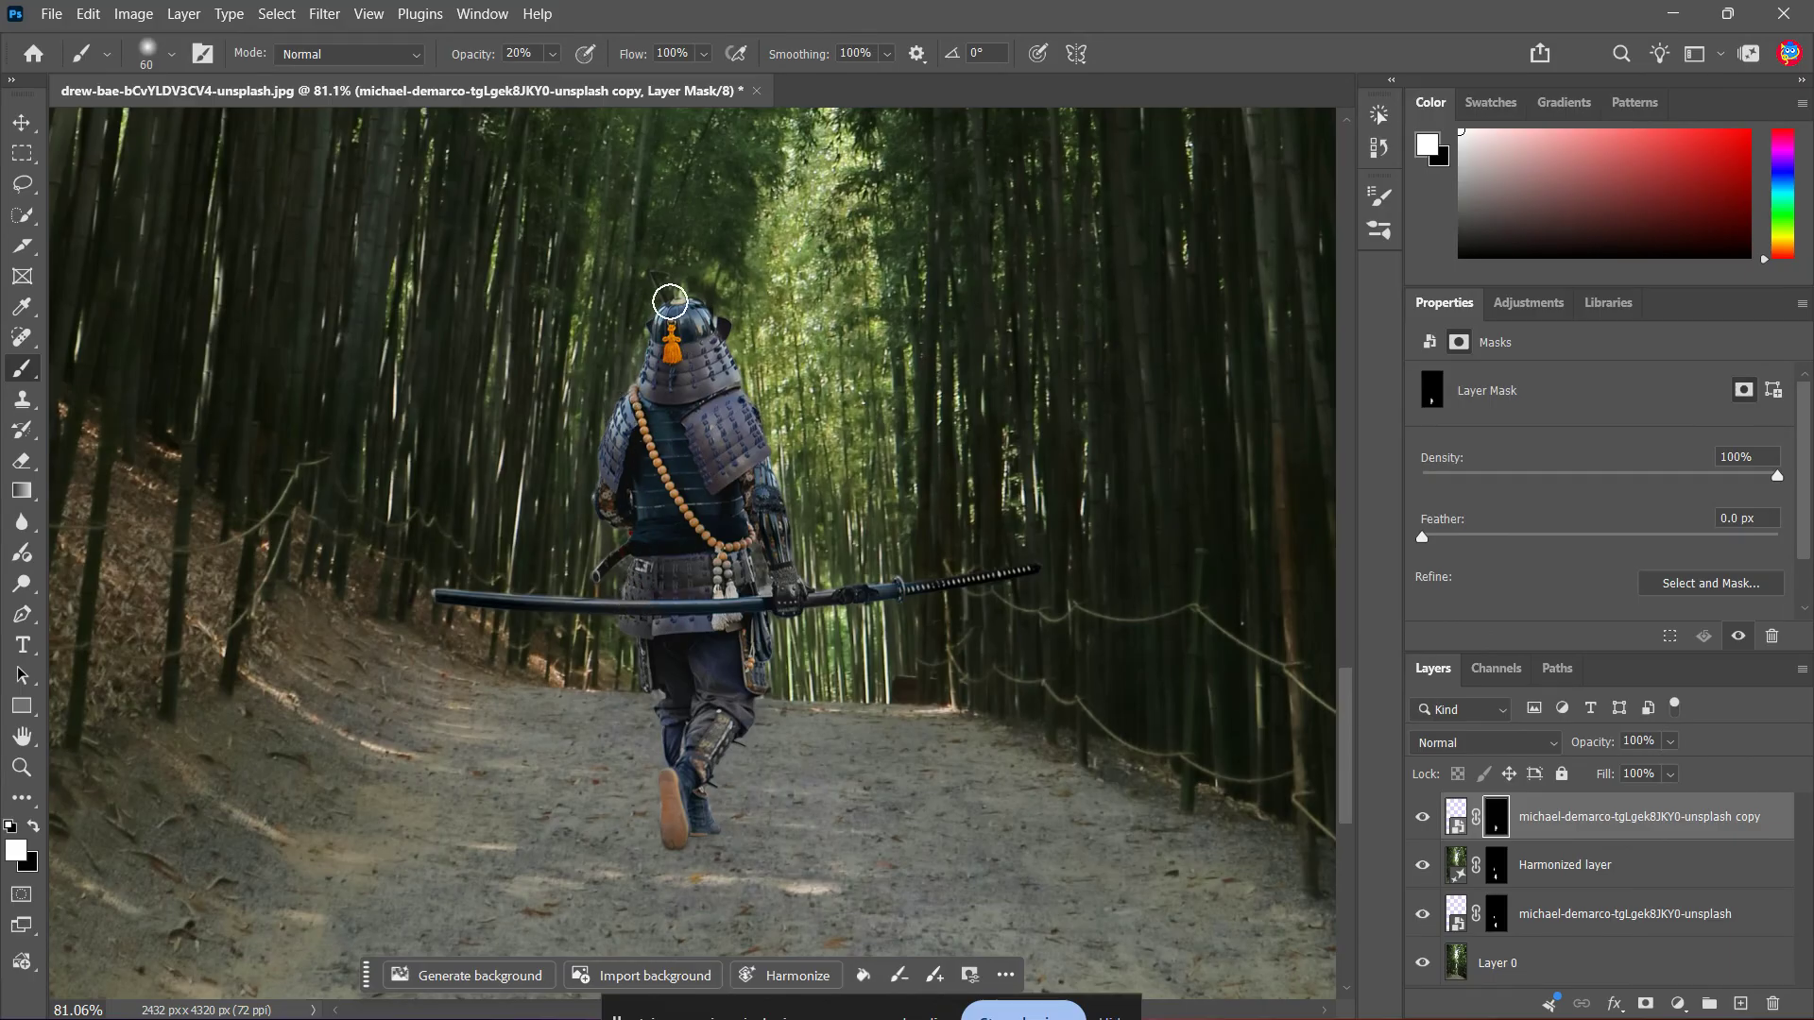
Step: Try to reveal the helmet's horns by painting white on the mask above the head, and undo the last strokes
{"action": "mouse_move", "coordinate": [675, 272]}
{"action": "left_mouse_down"}
{"action": "mouse_move", "coordinate": [730, 331]}
{"action": "mouse_move", "coordinate": [686, 287]}
{"action": "mouse_move", "coordinate": [633, 326]}
{"action": "mouse_move", "coordinate": [674, 270]}
{"action": "mouse_move", "coordinate": [649, 337]}
{"action": "mouse_move", "coordinate": [654, 280]}
{"action": "mouse_move", "coordinate": [672, 314]}
{"action": "mouse_move", "coordinate": [700, 270]}
{"action": "left_mouse_up"}
{"action": "scroll", "coordinate": [713, 246], "scroll_direction": "up", "scroll_amount": 5}
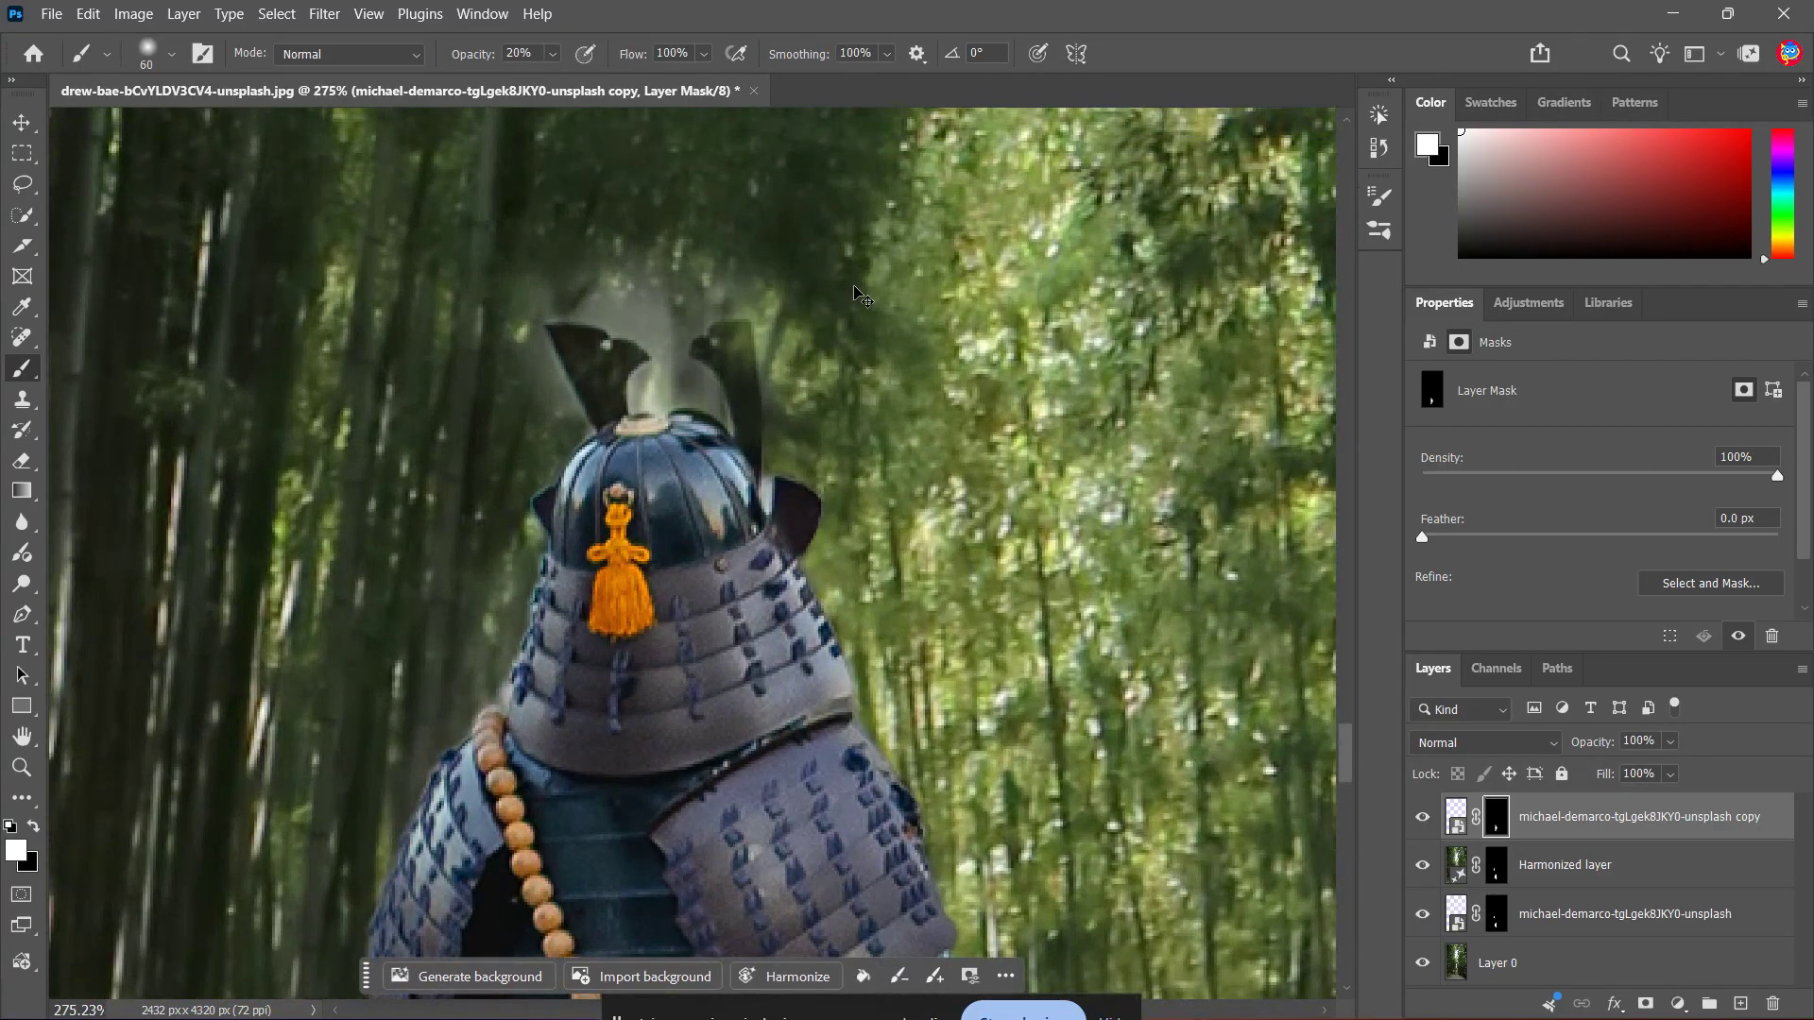
{"action": "key", "text": "ctrl+z"}
{"action": "key", "text": "ctrl+z"}
{"action": "key", "text": "ctrl+z"}
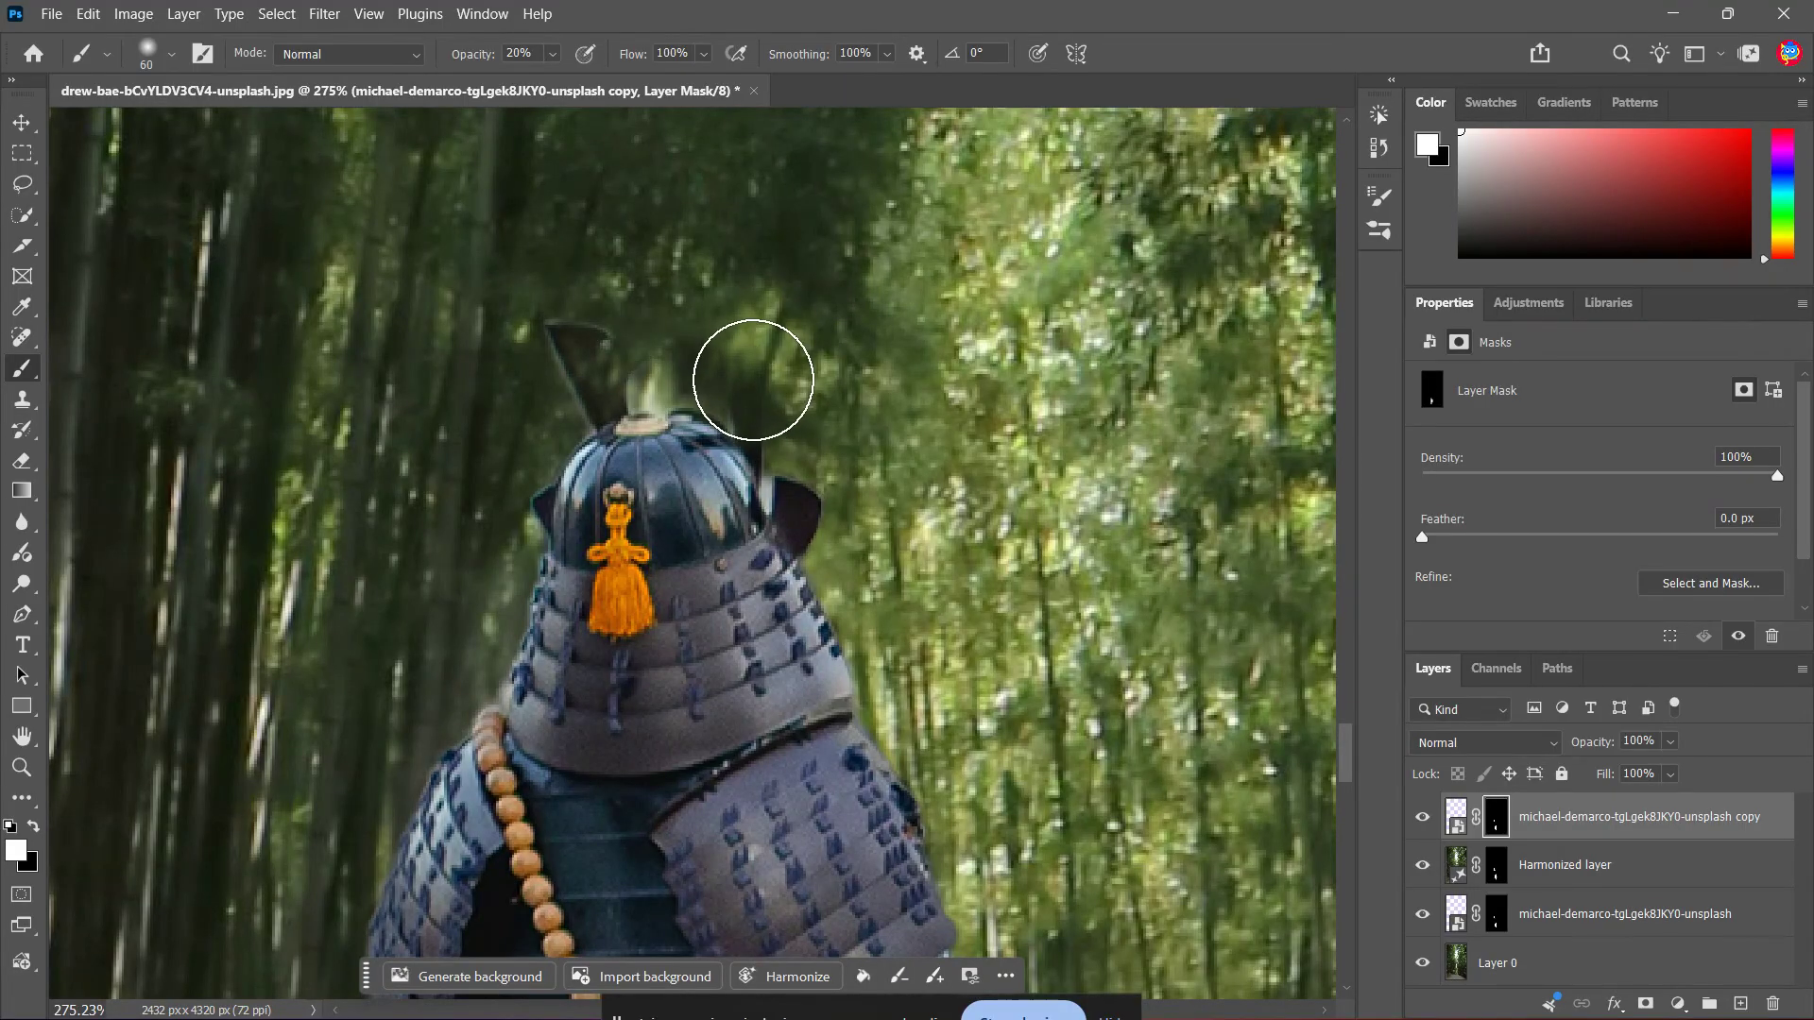
Step: Reduce the brush to 15 px and paint white on the mask over the helmet's two horns to restore them
{"action": "key", "text": "bracketleft"}
{"action": "key", "text": "bracketleft"}
{"action": "key", "text": "bracketleft"}
{"action": "key", "text": "bracketleft"}
{"action": "key", "text": "bracketleft"}
{"action": "key", "text": "bracketleft"}
{"action": "key", "text": "bracketleft"}
{"action": "key", "text": "bracketleft"}
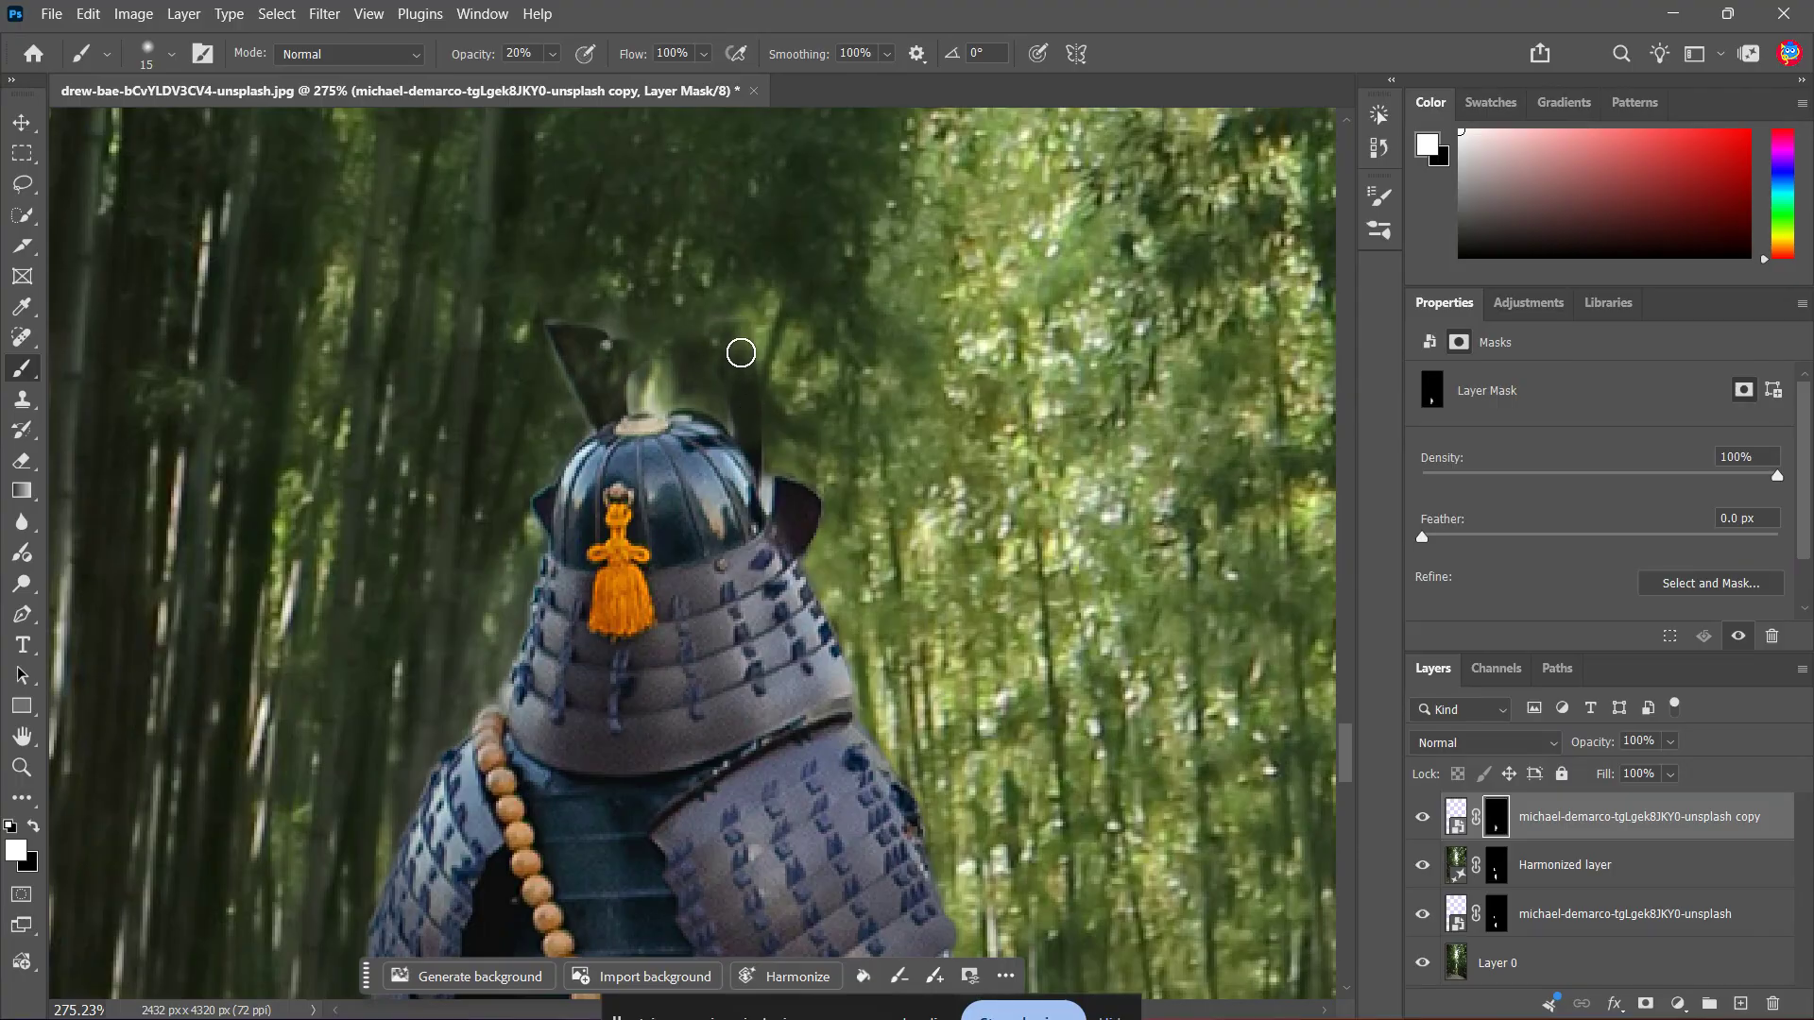
{"action": "mouse_move", "coordinate": [750, 442]}
{"action": "left_mouse_down"}
{"action": "mouse_move", "coordinate": [728, 315]}
{"action": "mouse_move", "coordinate": [742, 408]}
{"action": "mouse_move", "coordinate": [708, 322]}
{"action": "mouse_move", "coordinate": [718, 403]}
{"action": "left_mouse_up"}
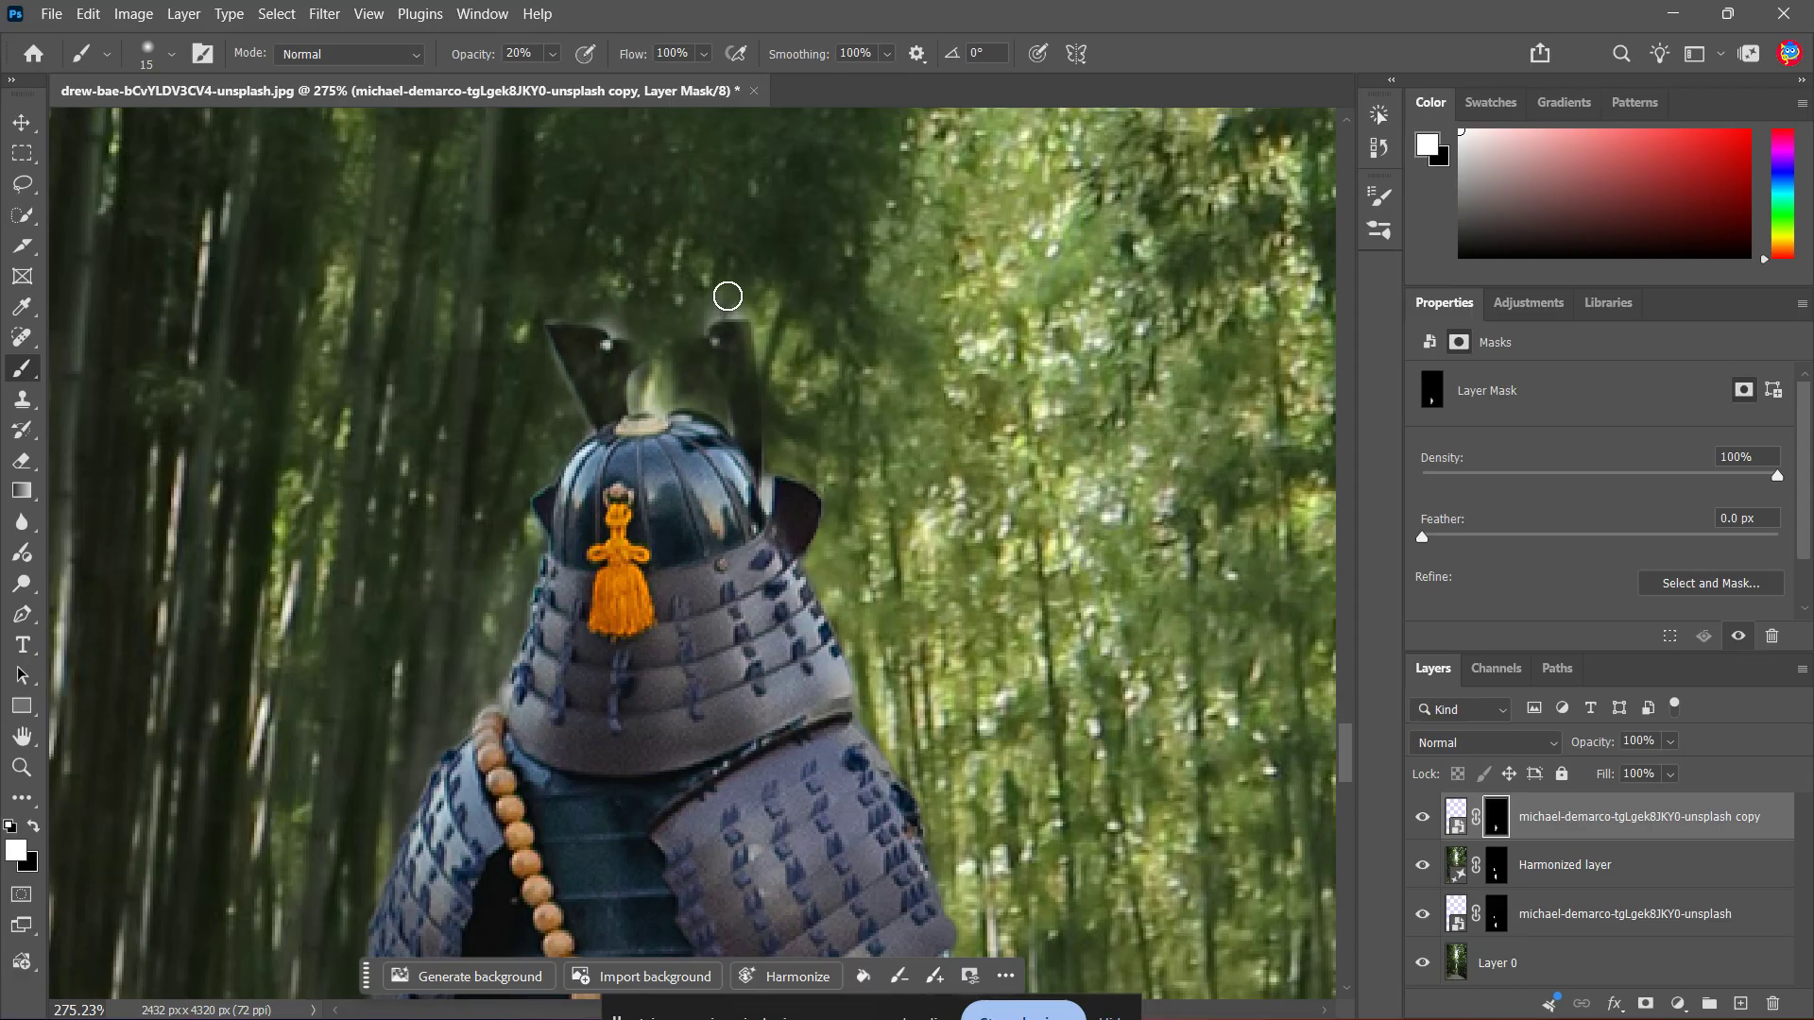
Step: Examine the samurai's helmet, armour, legs and sword up close, and check the whole composite fitted to the window
{"action": "scroll", "coordinate": [727, 297], "scroll_direction": "up", "scroll_amount": 3}
{"action": "scroll", "coordinate": [769, 640], "scroll_direction": "down", "scroll_amount": 1}
{"action": "scroll", "coordinate": [761, 743], "scroll_direction": "down", "scroll_amount": 3}
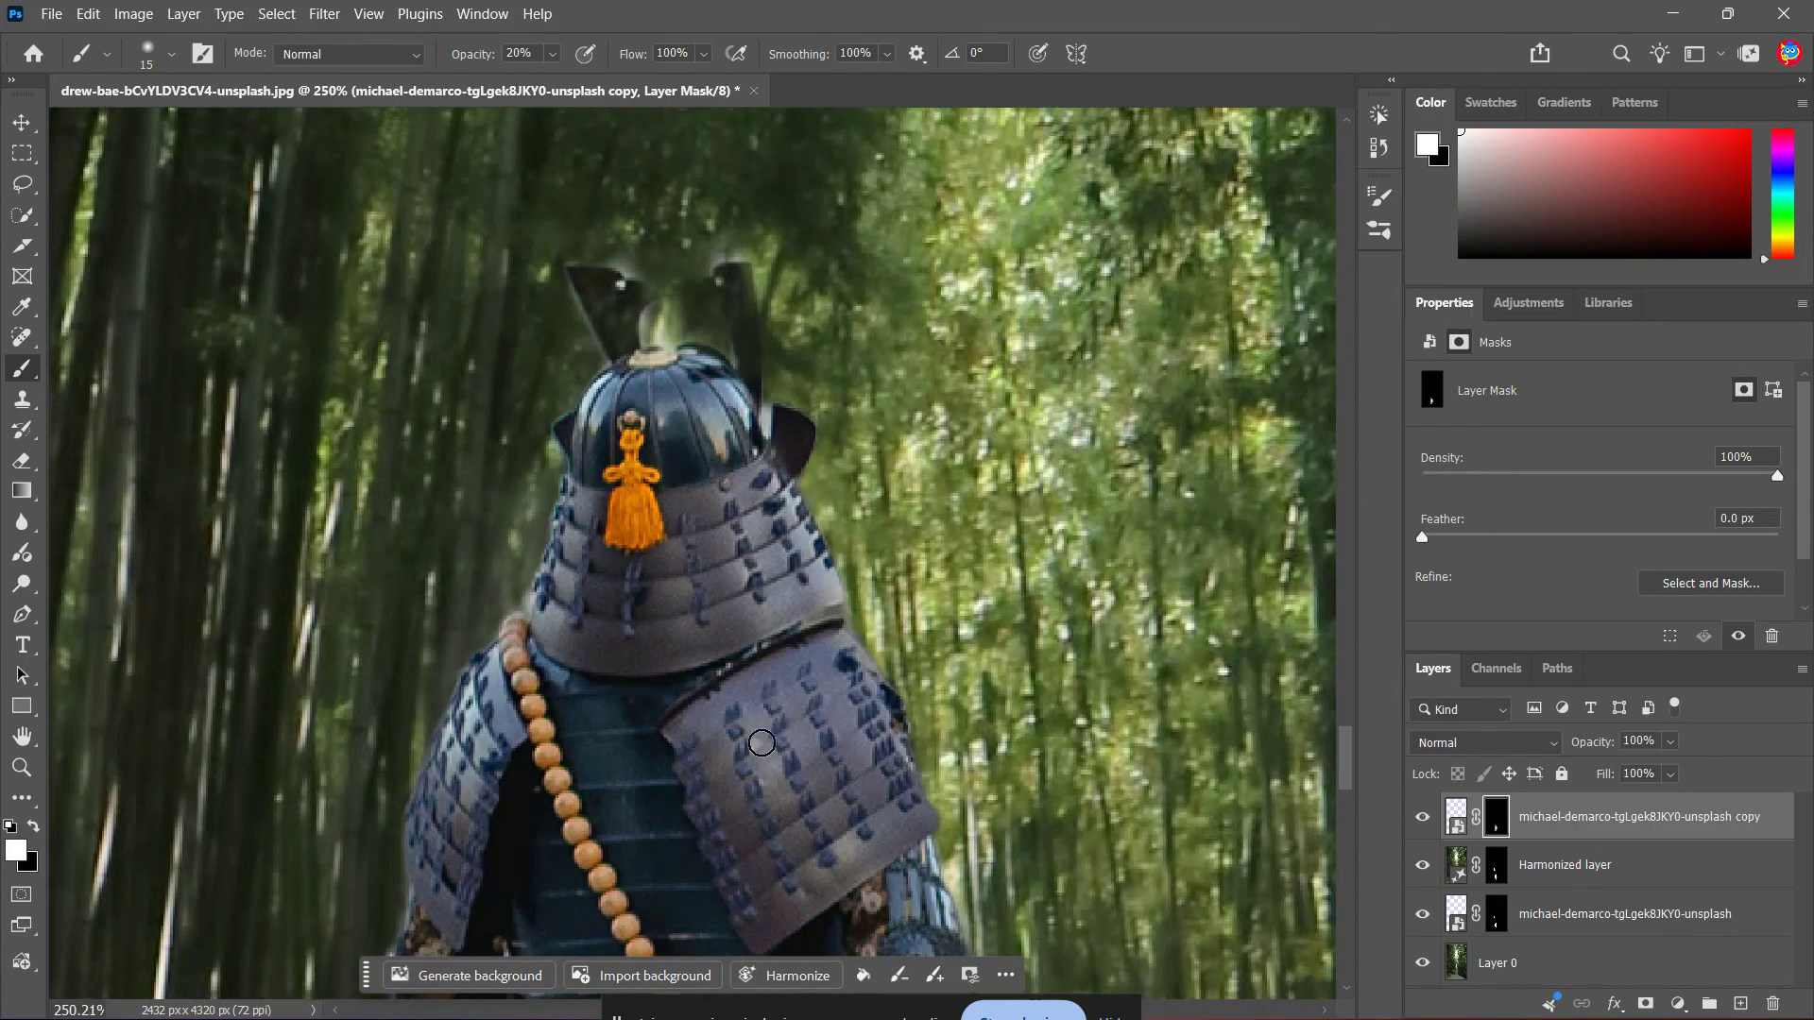
{"action": "scroll", "coordinate": [761, 743], "scroll_direction": "down", "scroll_amount": 15}
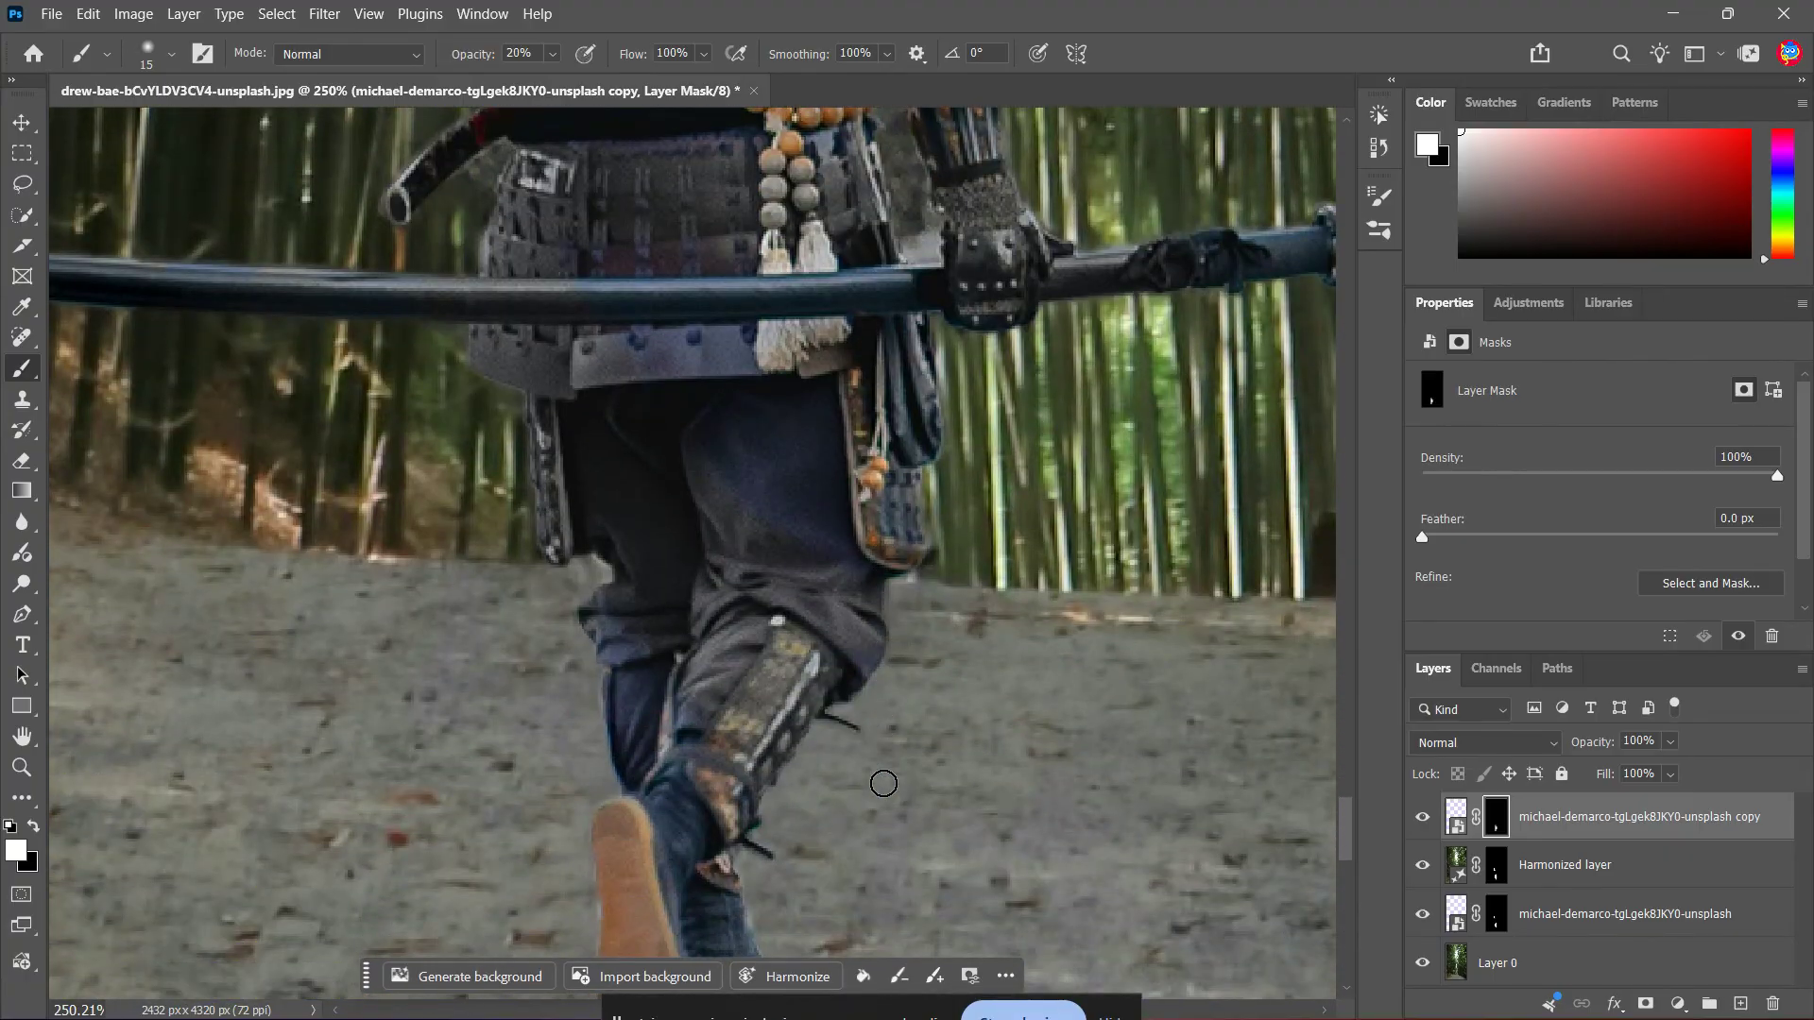
{"action": "scroll", "coordinate": [883, 783], "scroll_direction": "down", "scroll_amount": 3}
{"action": "scroll", "coordinate": [882, 780], "scroll_direction": "up", "scroll_amount": 7}
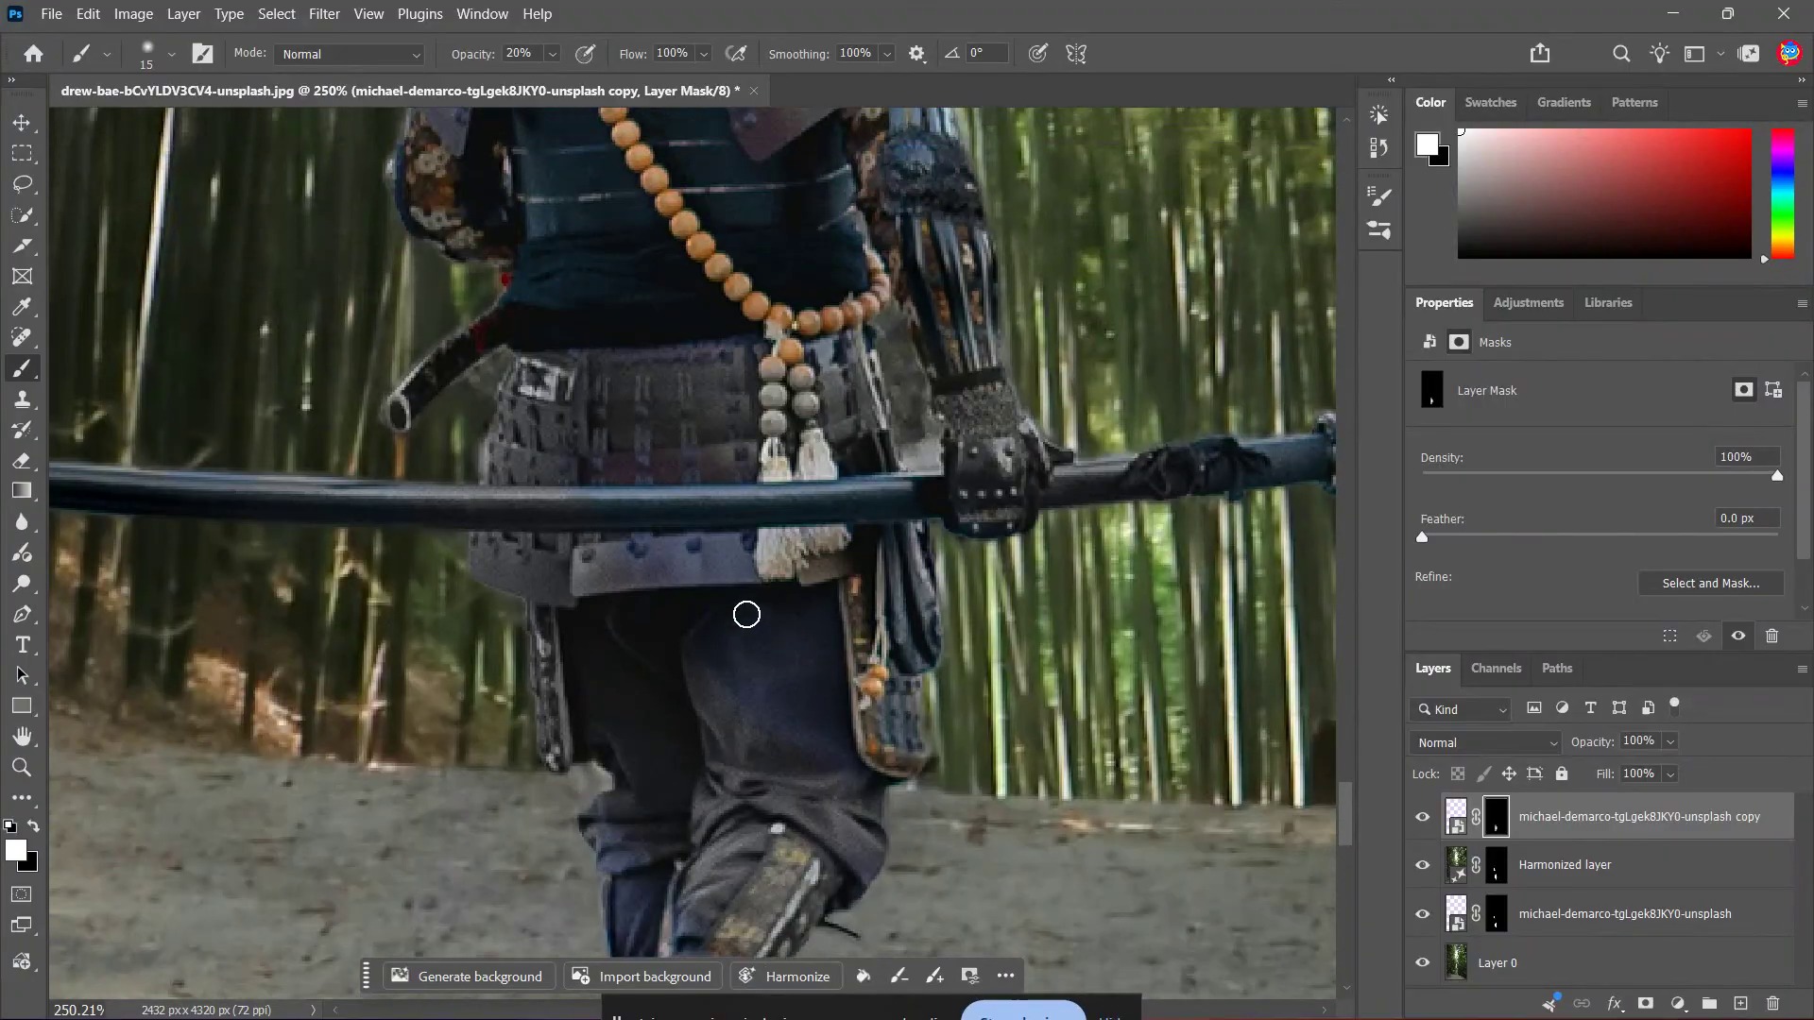
{"action": "scroll", "coordinate": [747, 615], "scroll_direction": "down", "scroll_amount": 3}
{"action": "scroll", "coordinate": [718, 597], "scroll_direction": "down", "scroll_amount": 1}
{"action": "scroll", "coordinate": [723, 590], "scroll_direction": "down", "scroll_amount": 3}
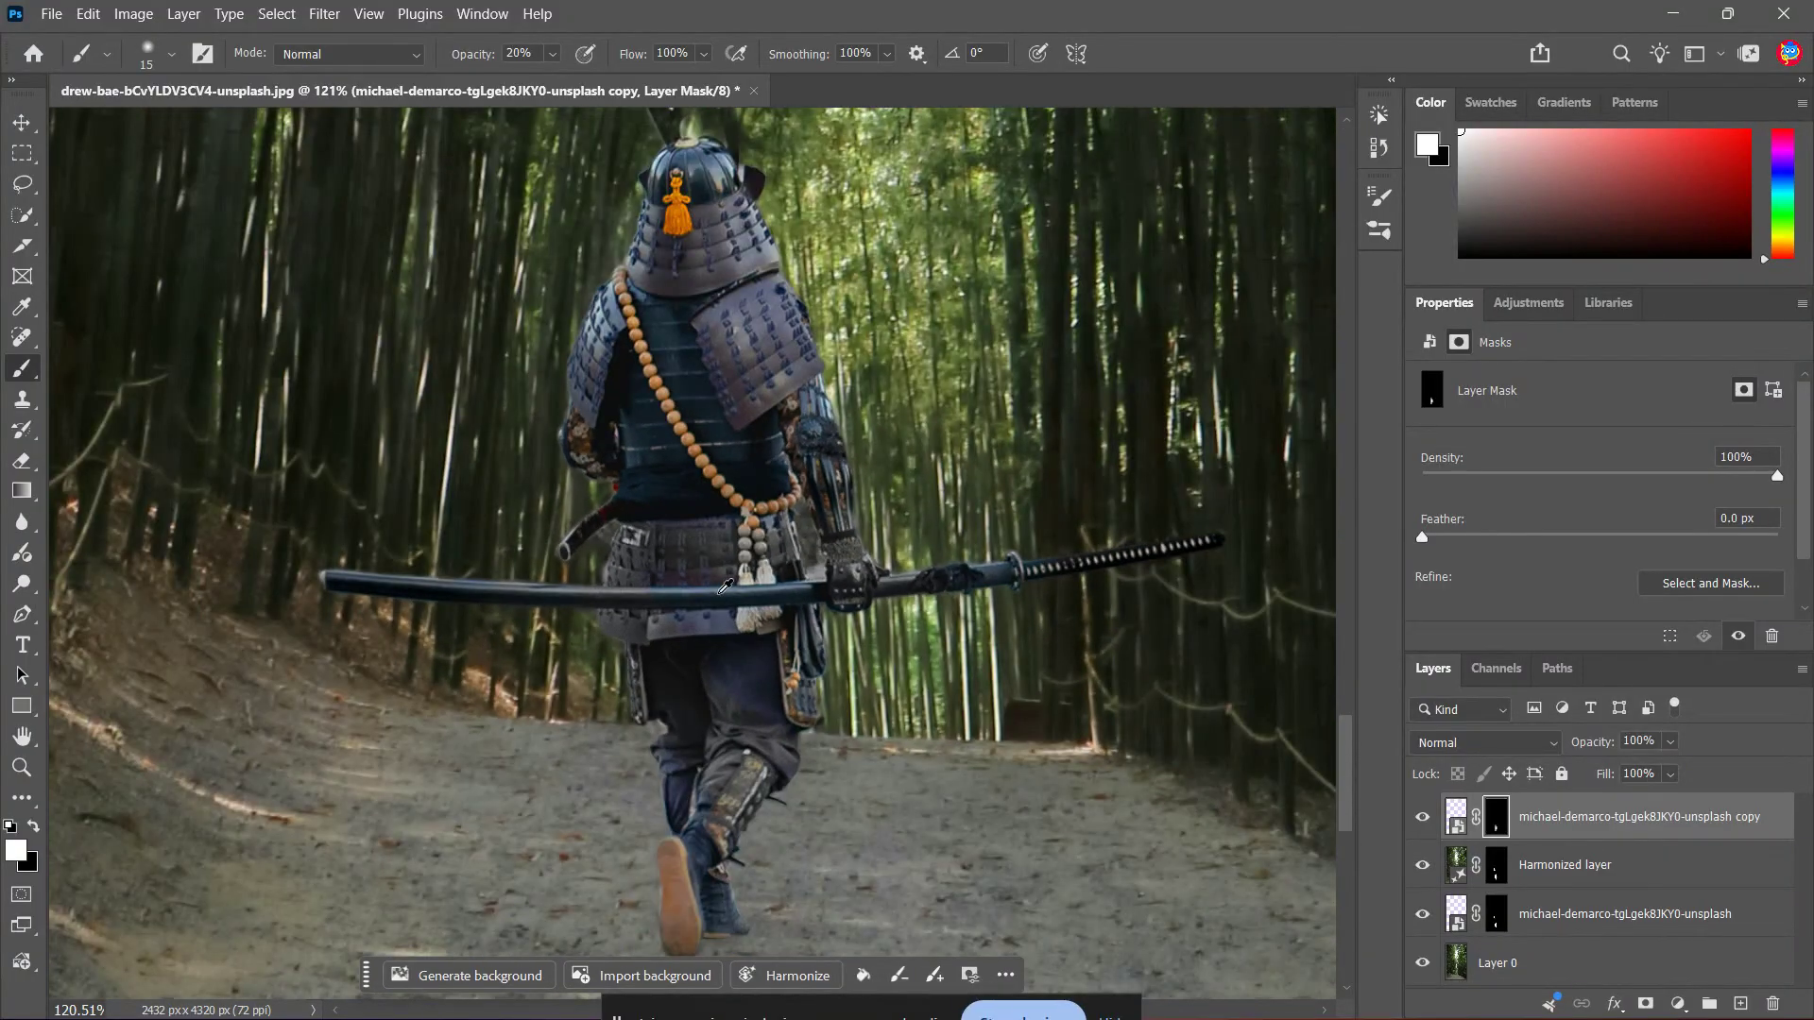
{"action": "scroll", "coordinate": [1219, 547], "scroll_direction": "up", "scroll_amount": 3}
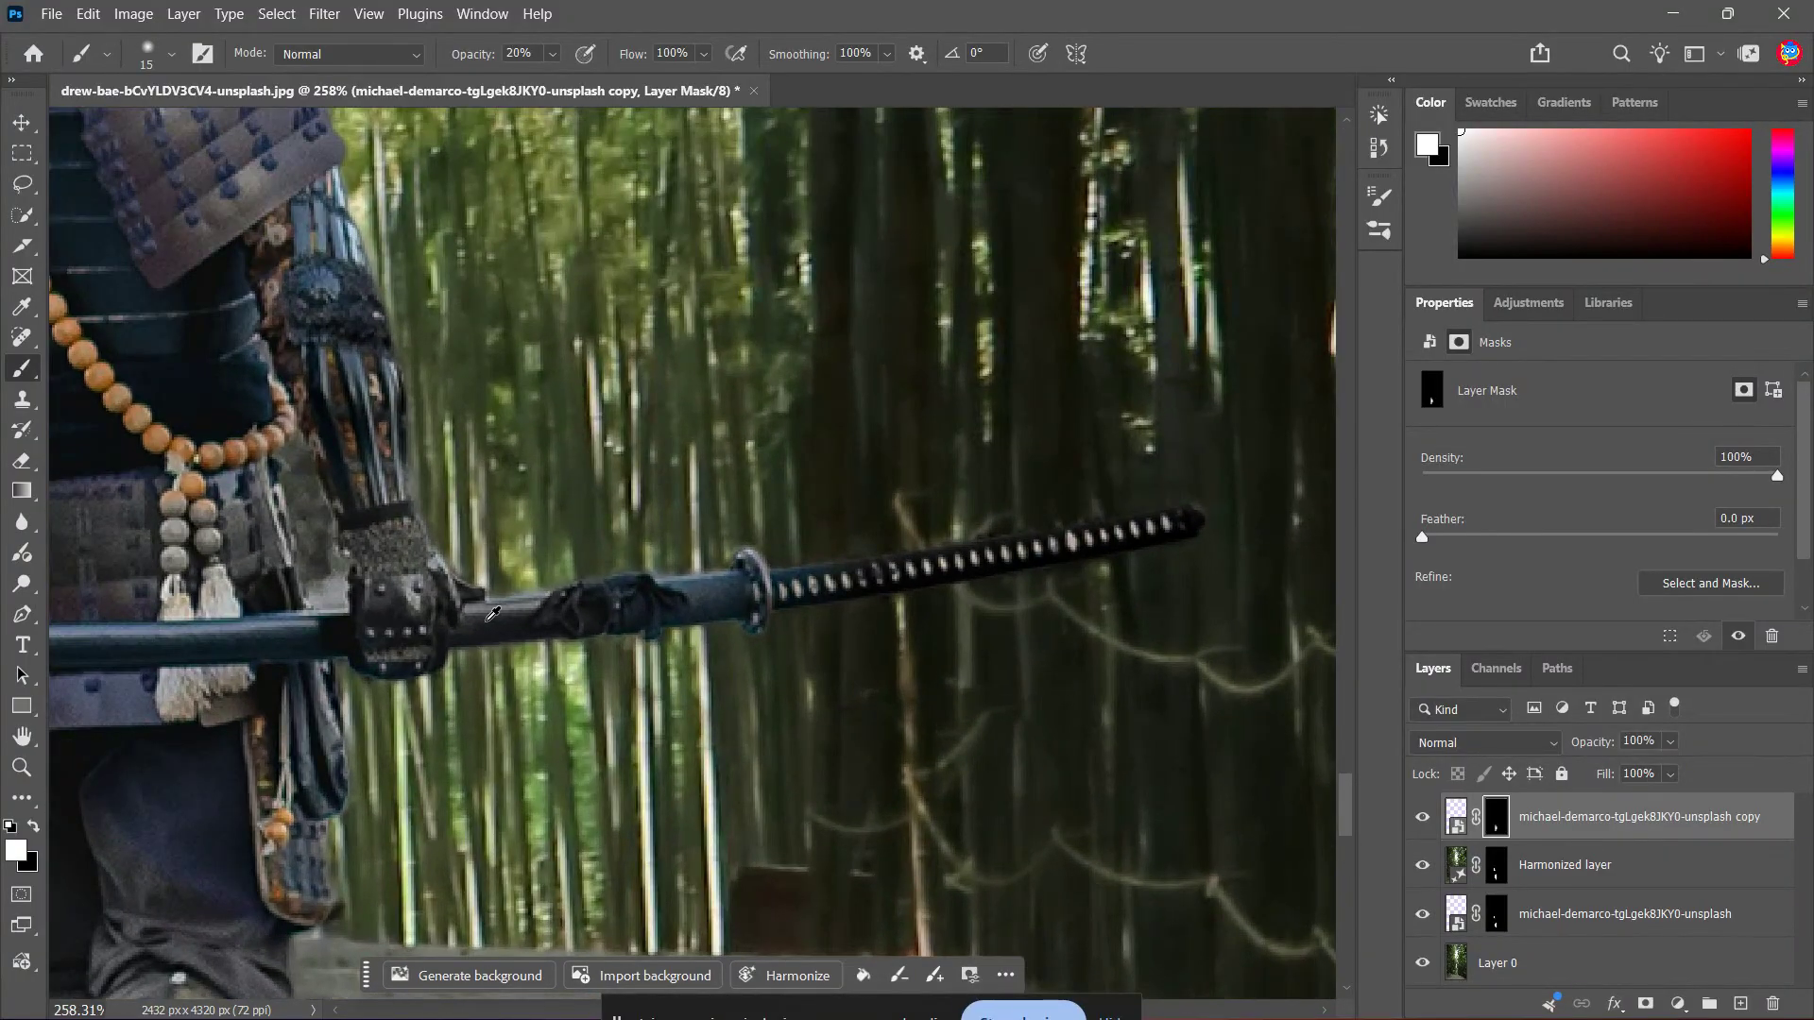
{"action": "scroll", "coordinate": [492, 615], "scroll_direction": "down", "scroll_amount": 4}
{"action": "scroll", "coordinate": [529, 529], "scroll_direction": "up", "scroll_amount": 4}
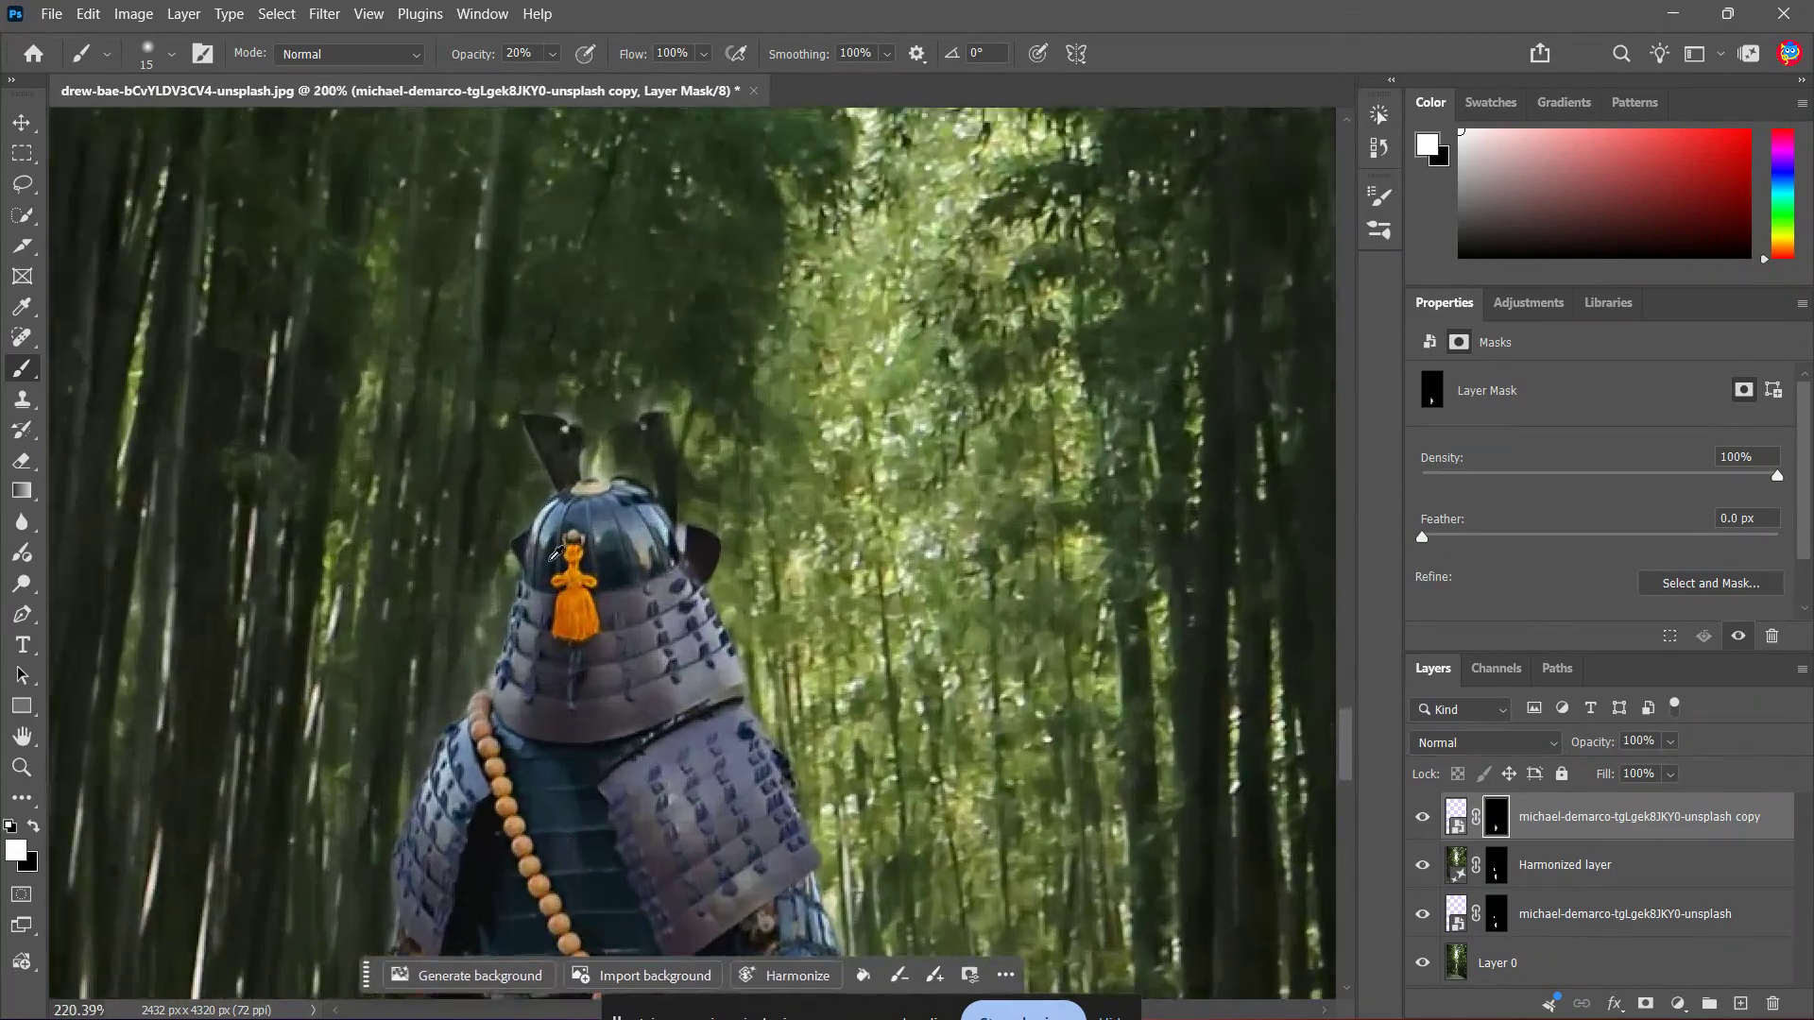
{"action": "scroll", "coordinate": [556, 555], "scroll_direction": "up", "scroll_amount": 4}
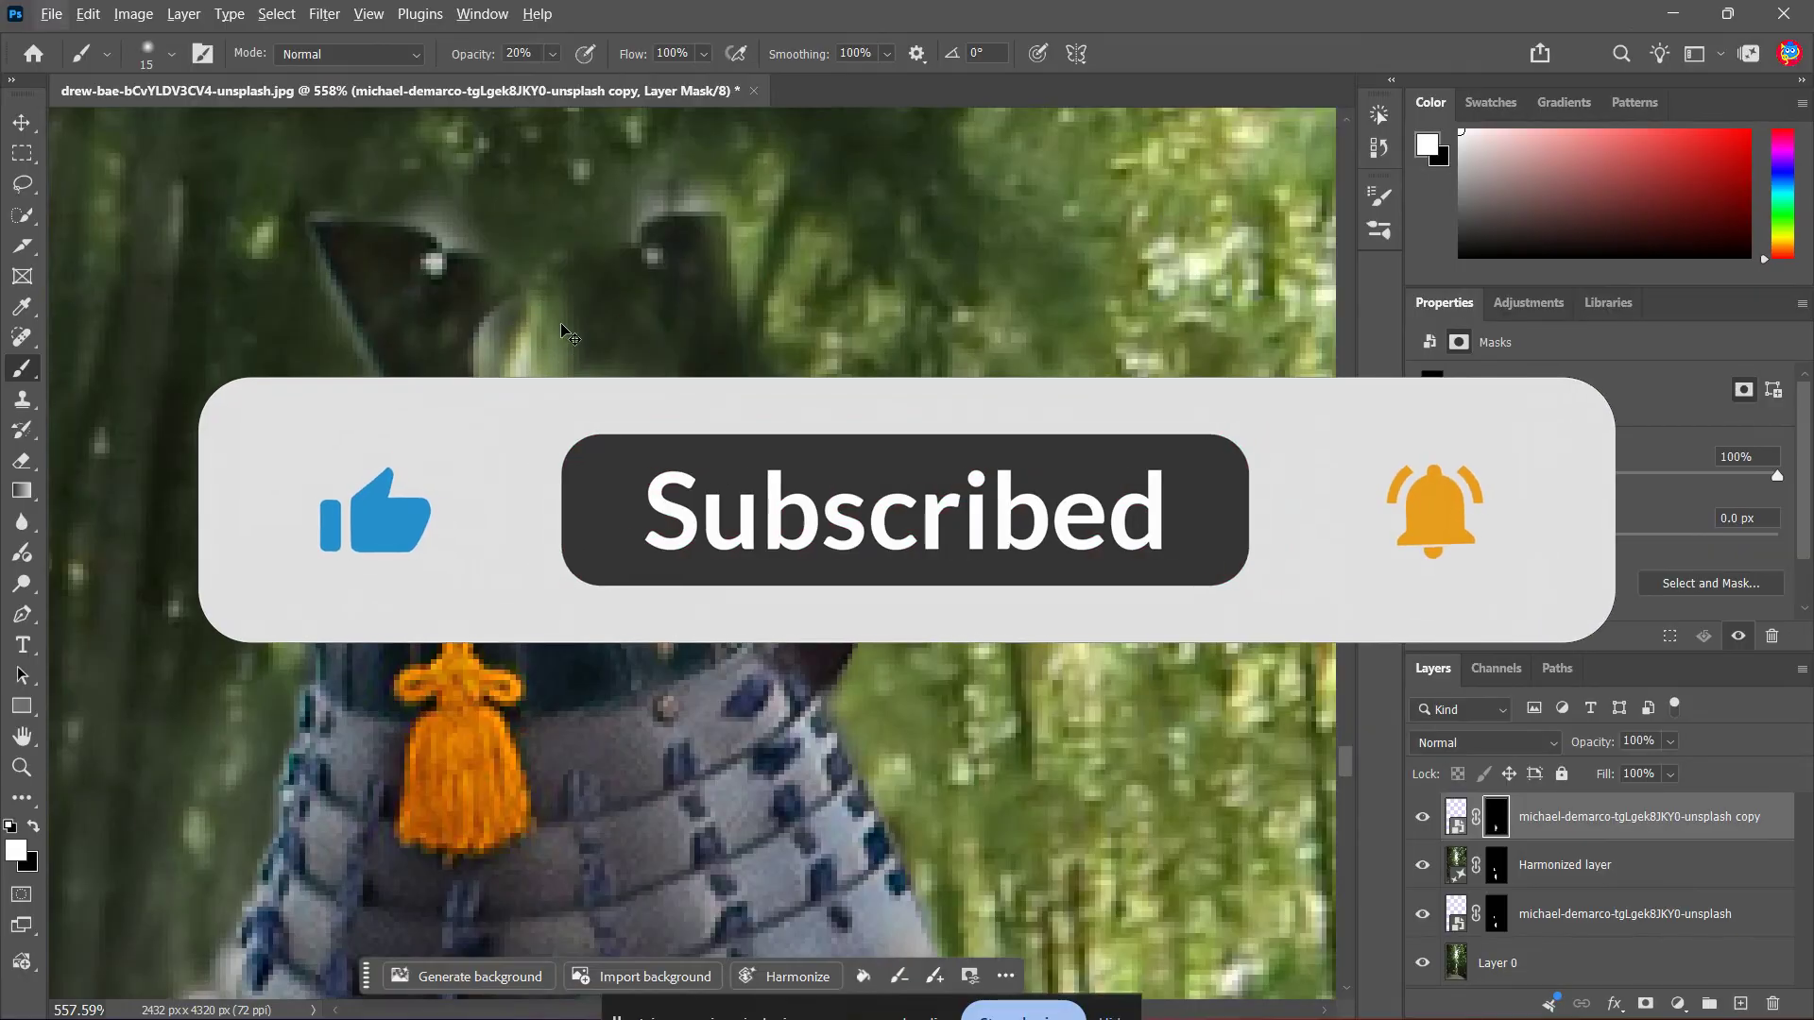
{"action": "key", "text": "ctrl+0"}
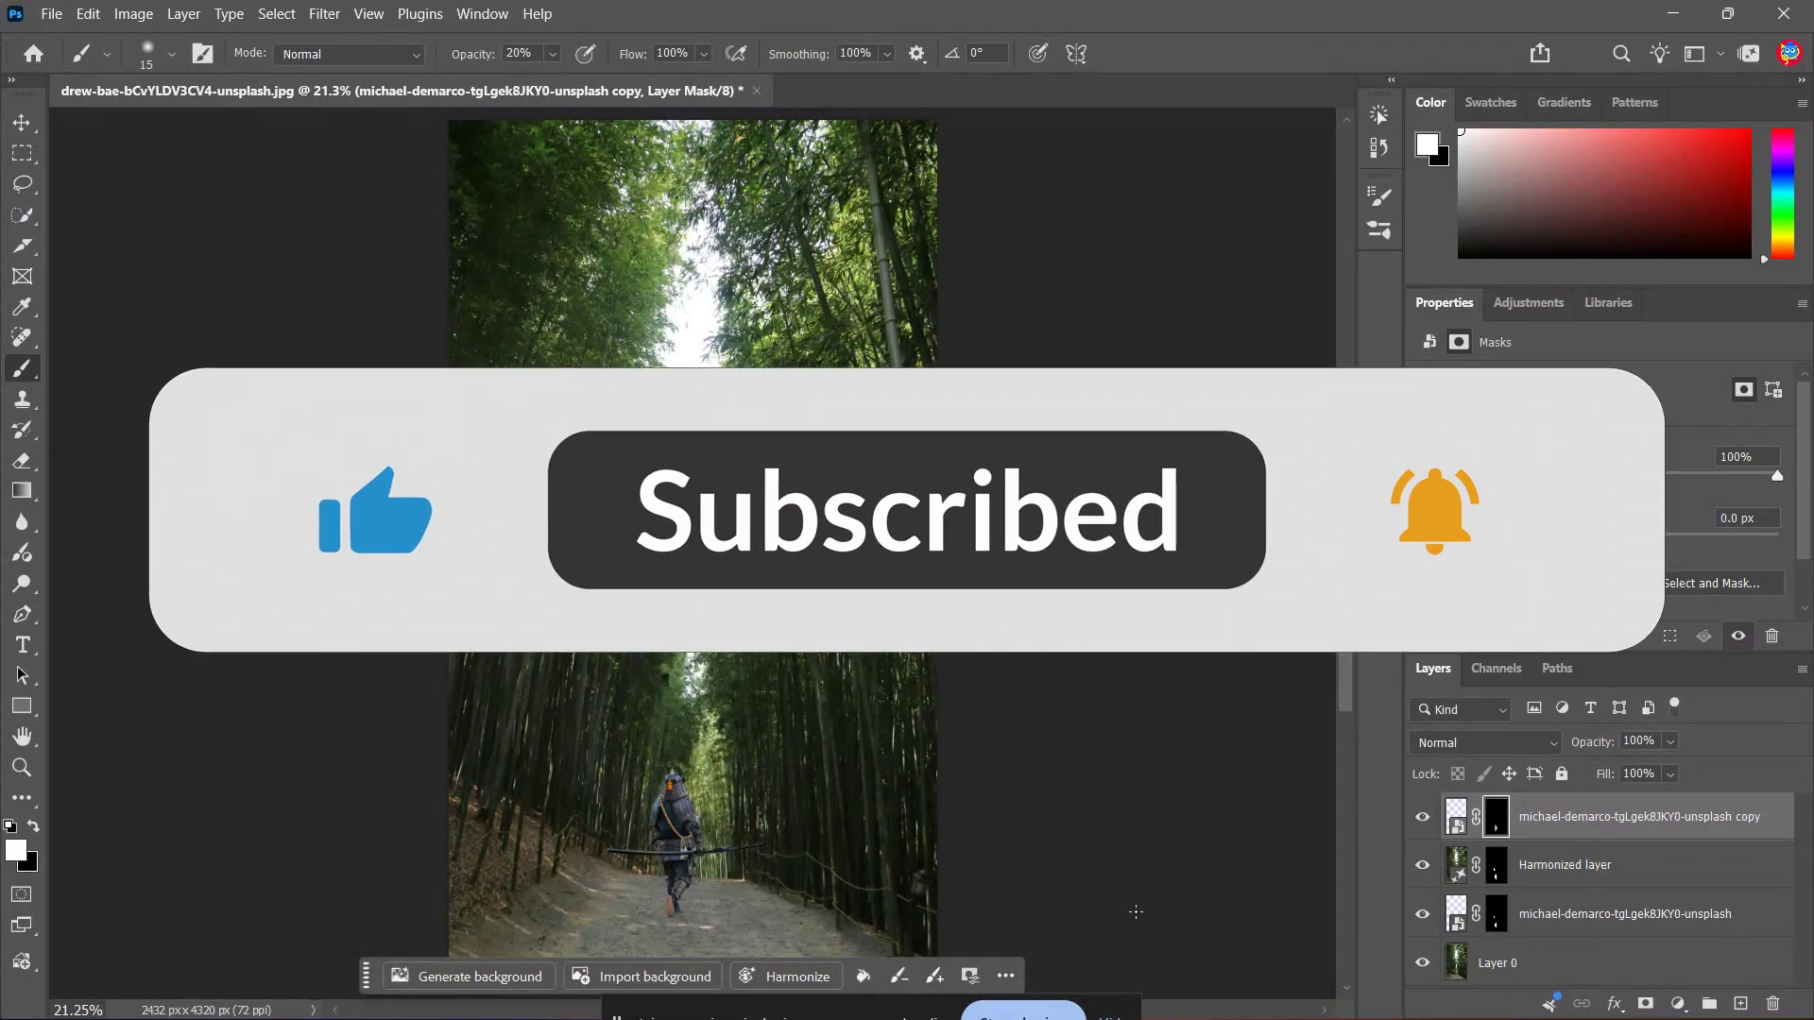